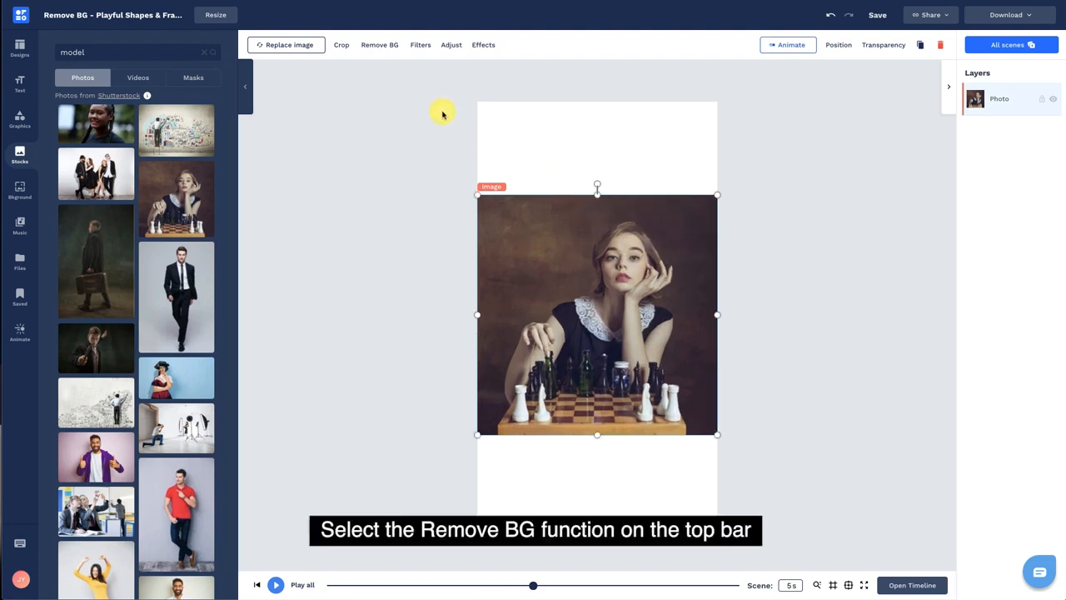
Remove the background from the stock photo of the woman playing chess, accepting the use of one credit.
left_click(391, 48)
left_click(750, 153)
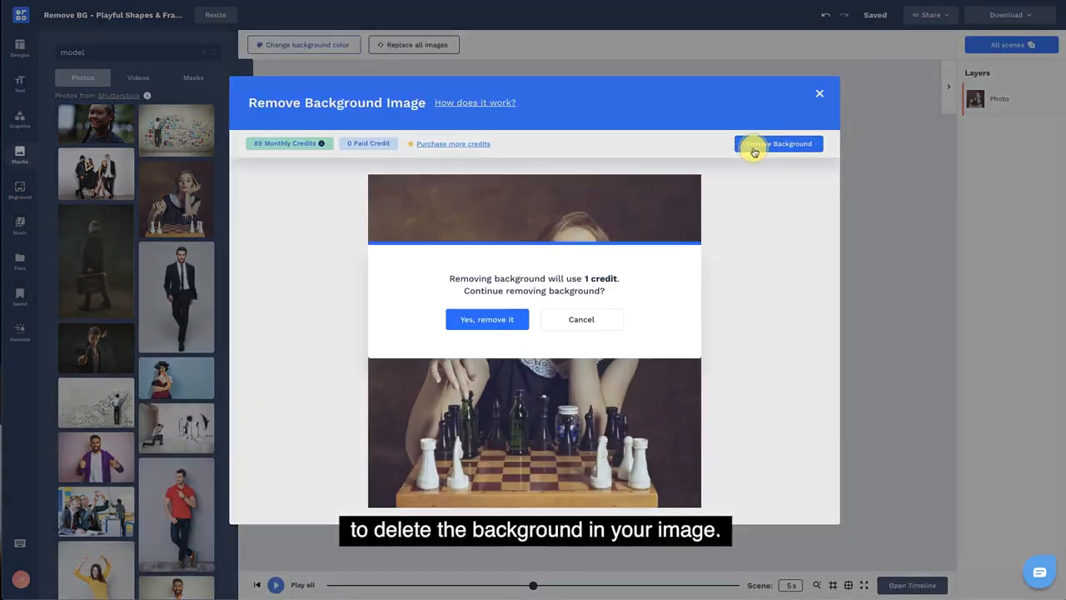
left_click(494, 323)
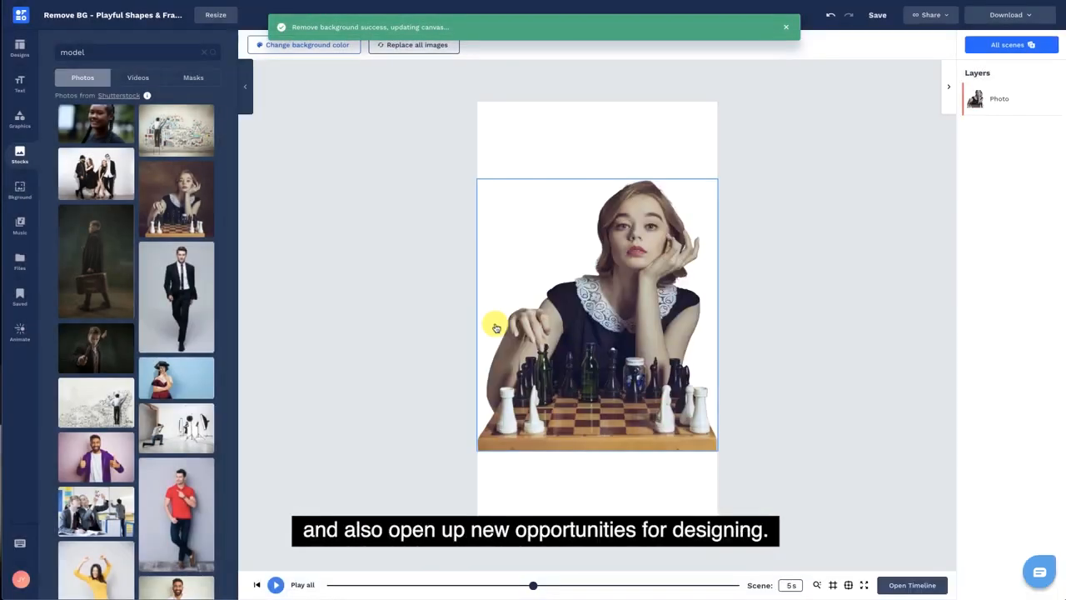
Scale down the cut-out of the chess player and reposition it near the middle of the canvas.
left_click(558, 319)
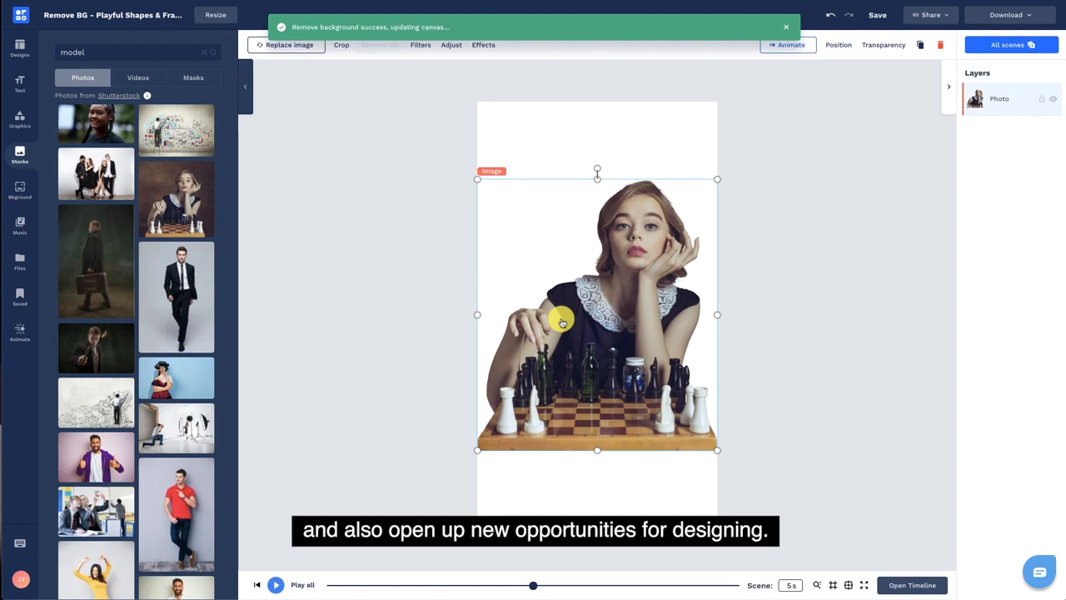
left_click_drag(477, 182, 526, 241)
mouse_move(591, 328)
left_mouse_down()
mouse_move(605, 338)
mouse_move(602, 325)
left_mouse_up()
left_click(398, 298)
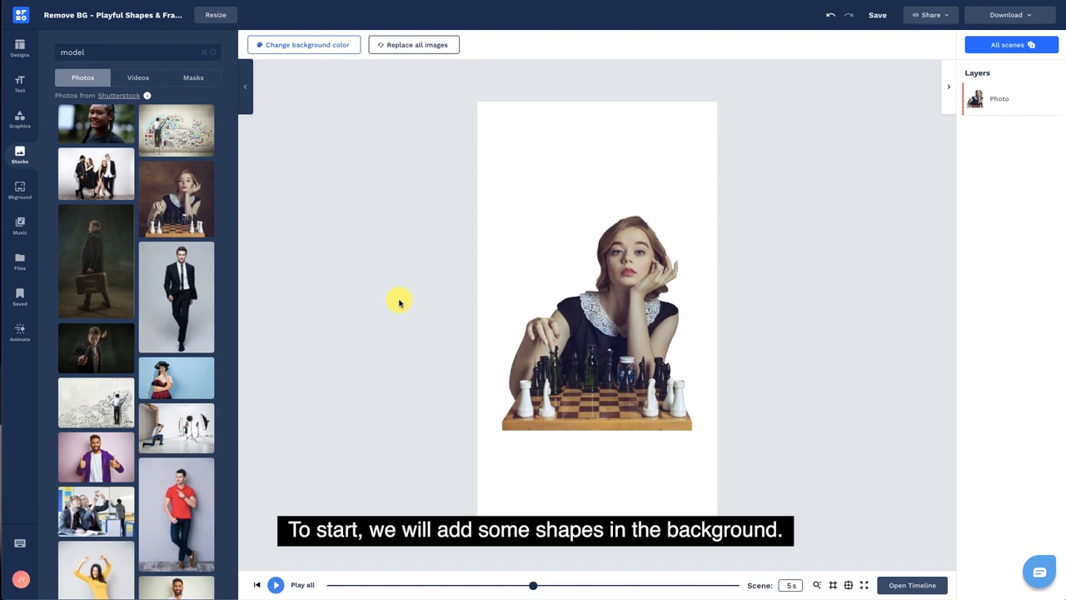
Add the pale blue blob from the Abstract Shapes 2 graphics and shrink it over the right part of the chess player.
left_click(33, 124)
left_click(167, 215)
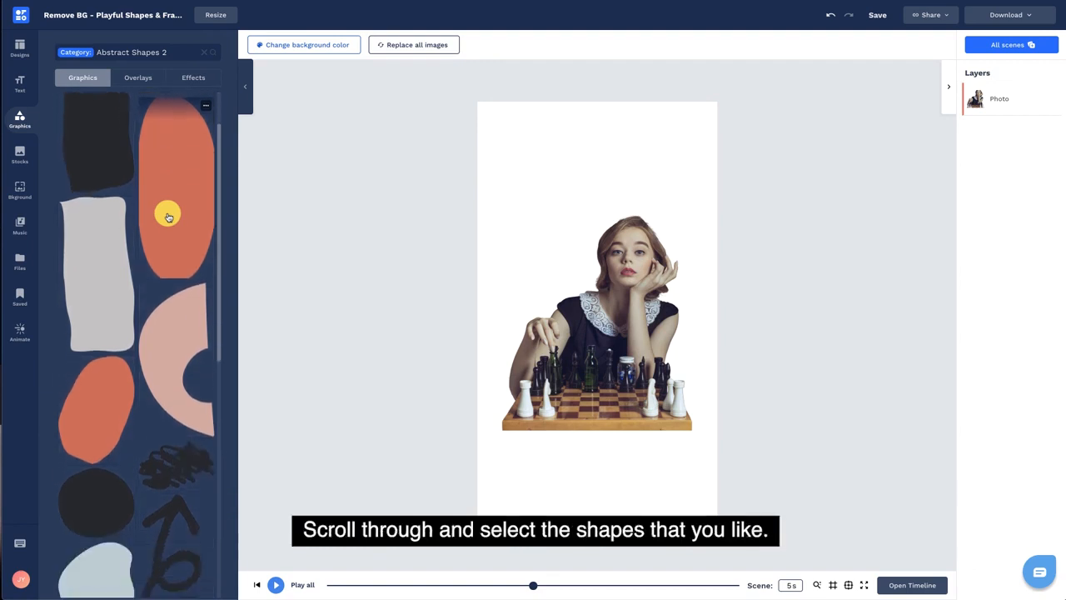
scroll(167, 216, "down", 5)
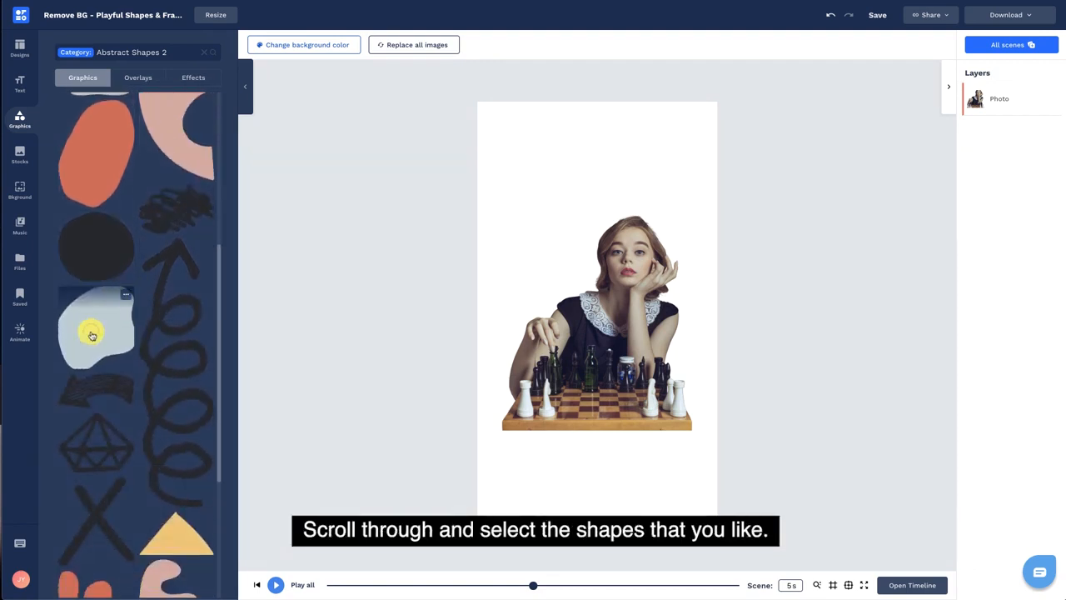
left_click(92, 335)
left_click_drag(507, 305, 588, 343)
left_click_drag(715, 254, 693, 282)
left_click_drag(634, 311, 659, 316)
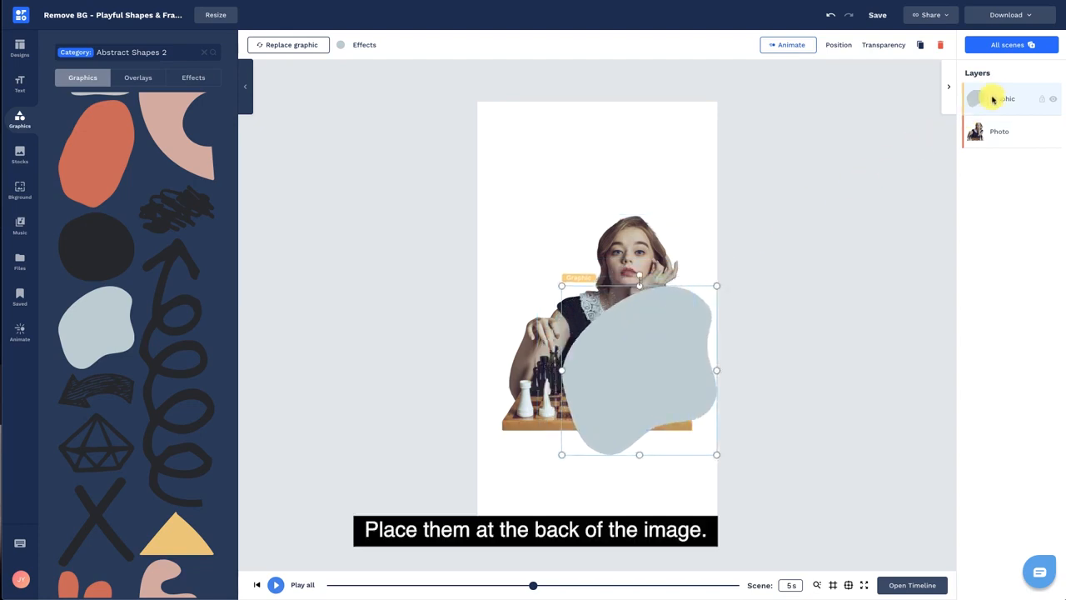
Send the pale blue blob behind the photo, shift it slightly up and left, and tilt it a few degrees.
left_click_drag(993, 99, 997, 138)
left_click_drag(704, 354, 687, 342)
left_click_drag(622, 265, 619, 265)
Add the red rounded shape from the same category, shrink it and place it behind the photo's left side.
scroll(153, 357, "down", 15)
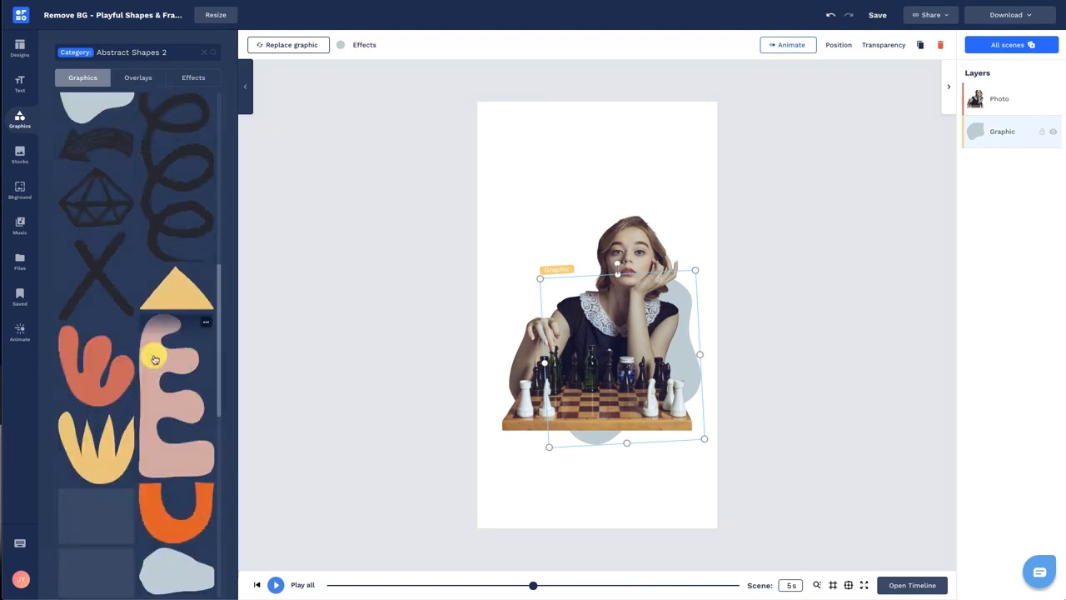
scroll(154, 359, "down", 15)
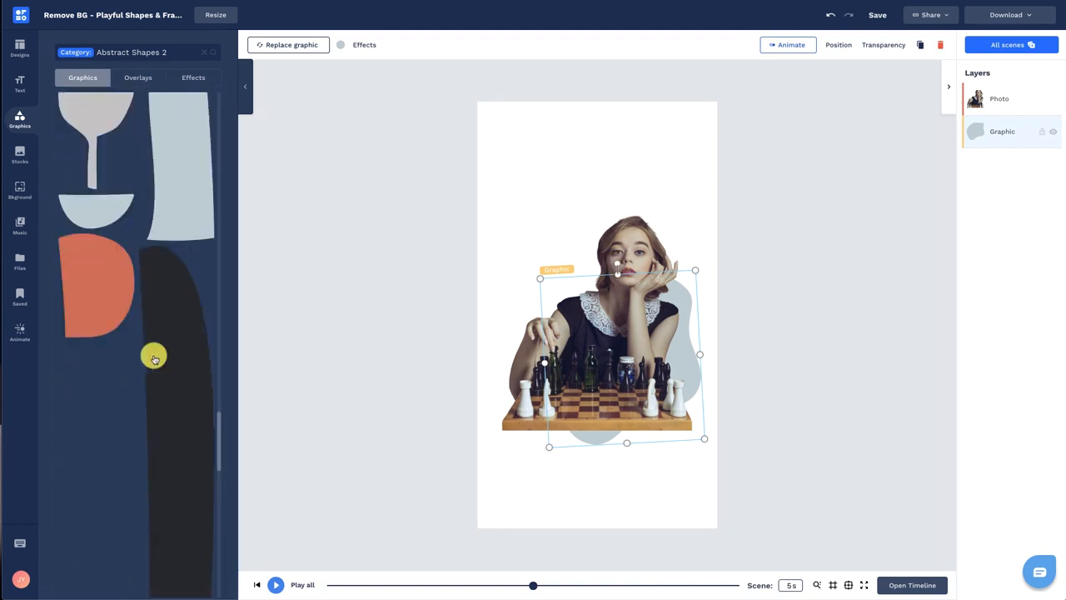
left_click(177, 192)
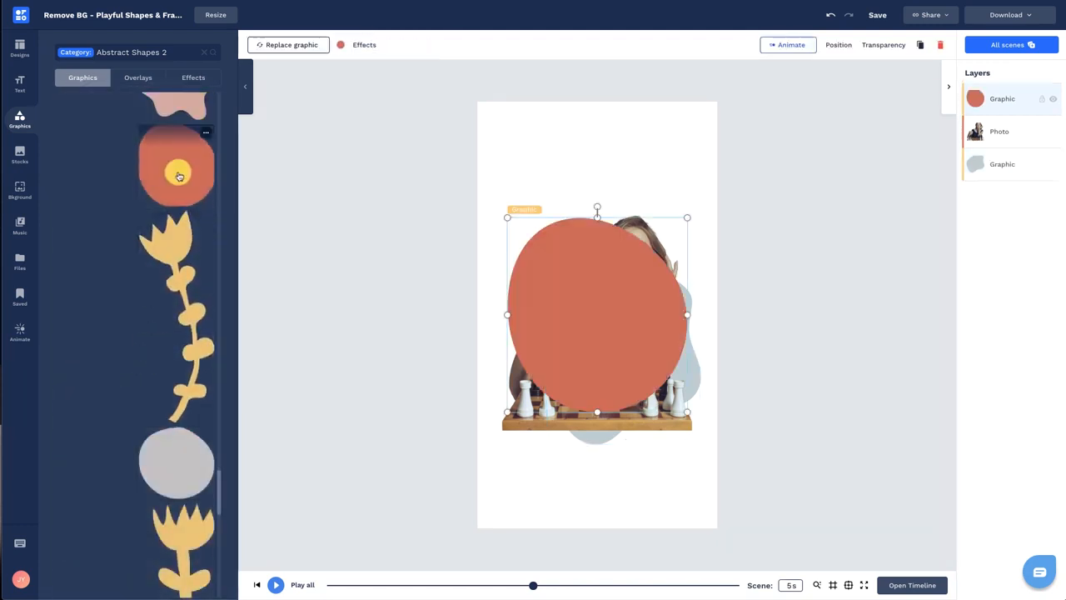
left_click_drag(502, 216, 537, 255)
left_click_drag(613, 252, 614, 264)
left_click_drag(686, 265, 693, 260)
left_click_drag(616, 332, 575, 350)
left_click_drag(984, 104, 991, 135)
Recolour the red shape orange by pasting a custom colour code.
left_click(341, 45)
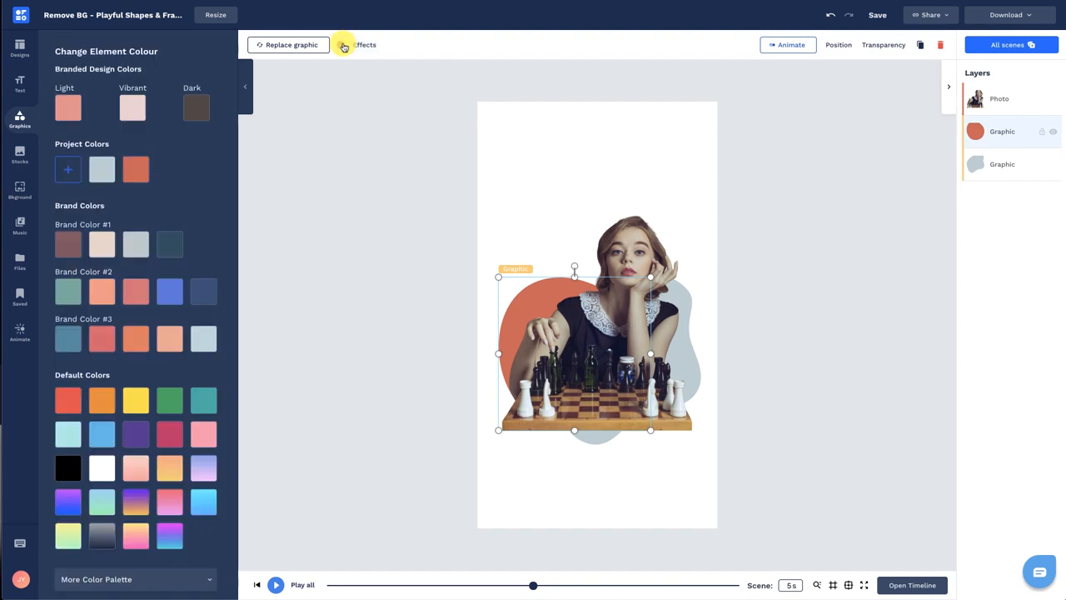
left_click(71, 166)
left_click(102, 239)
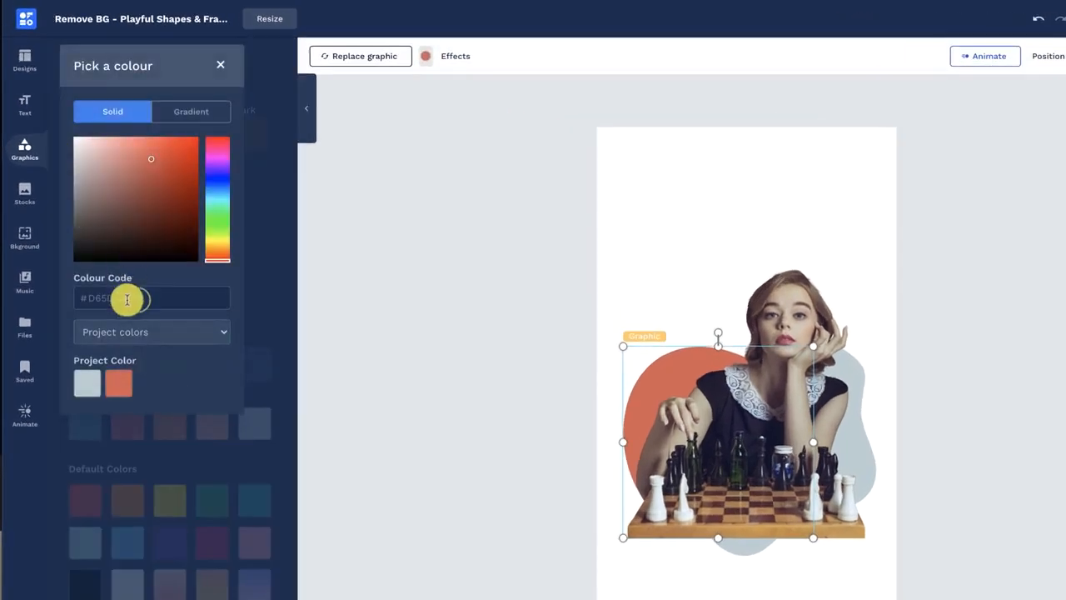
left_click_drag(127, 300, 70, 302)
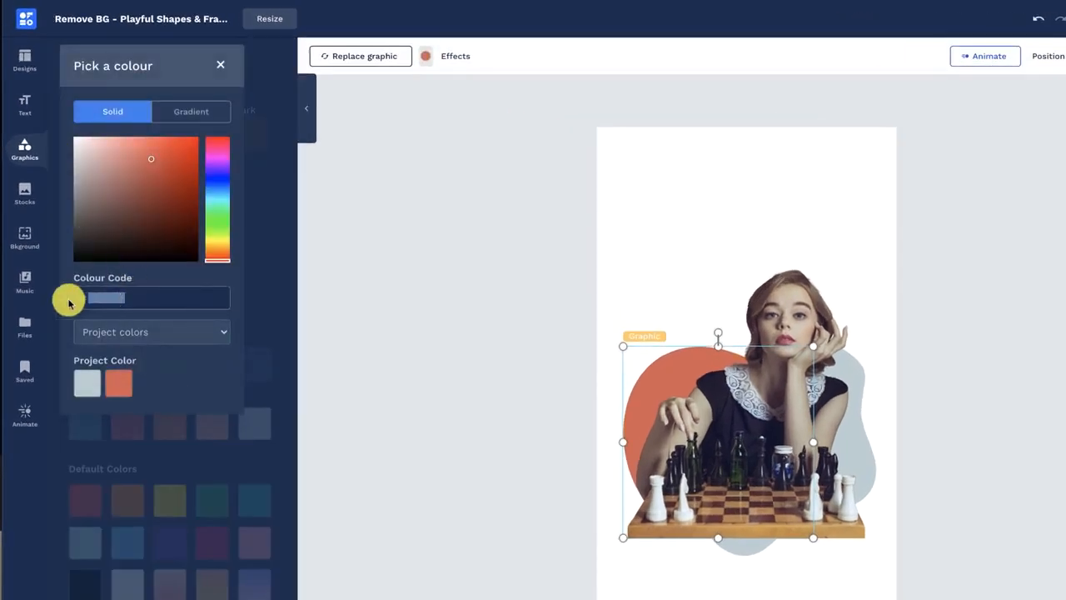
key("super+v")
left_click(222, 66)
Recolour the pale blue blob purple with a pasted custom colour code.
left_click(858, 391)
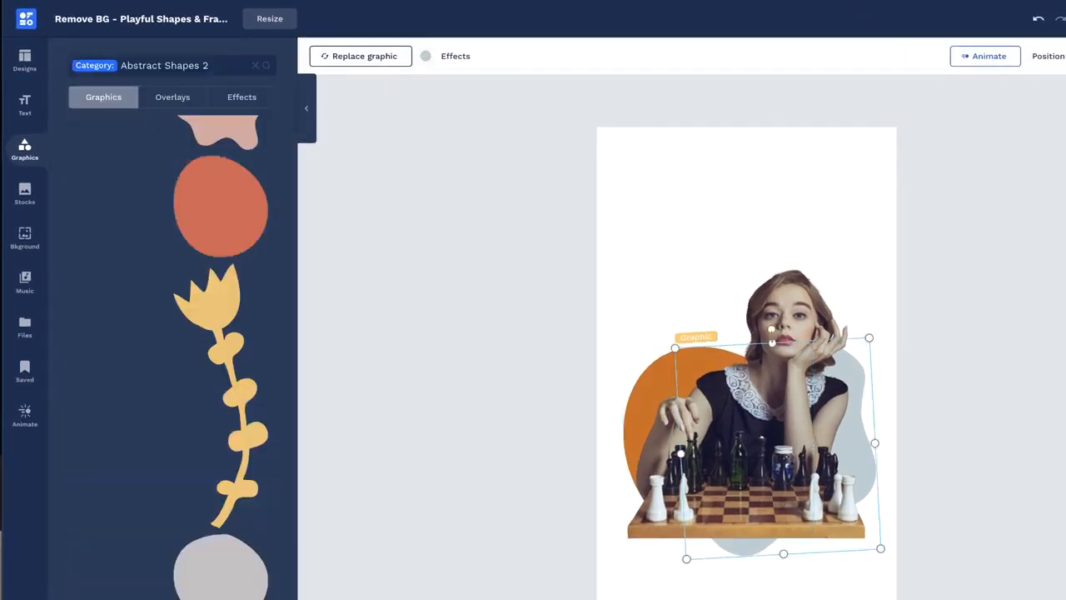
left_click(427, 58)
left_click(86, 211)
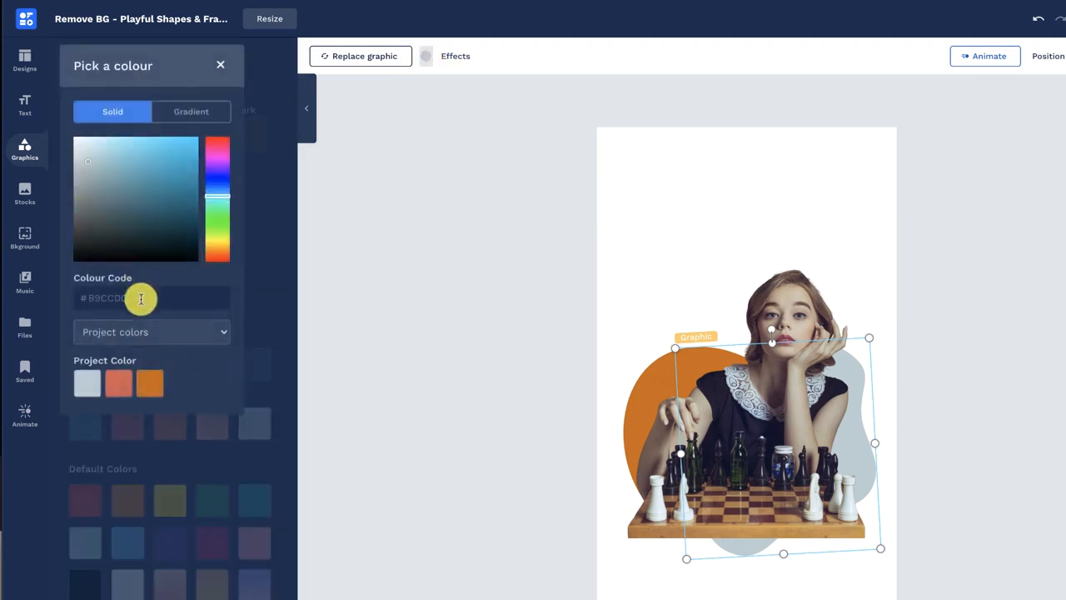
left_click_drag(134, 298, 70, 297)
key("super+v")
left_click(221, 65)
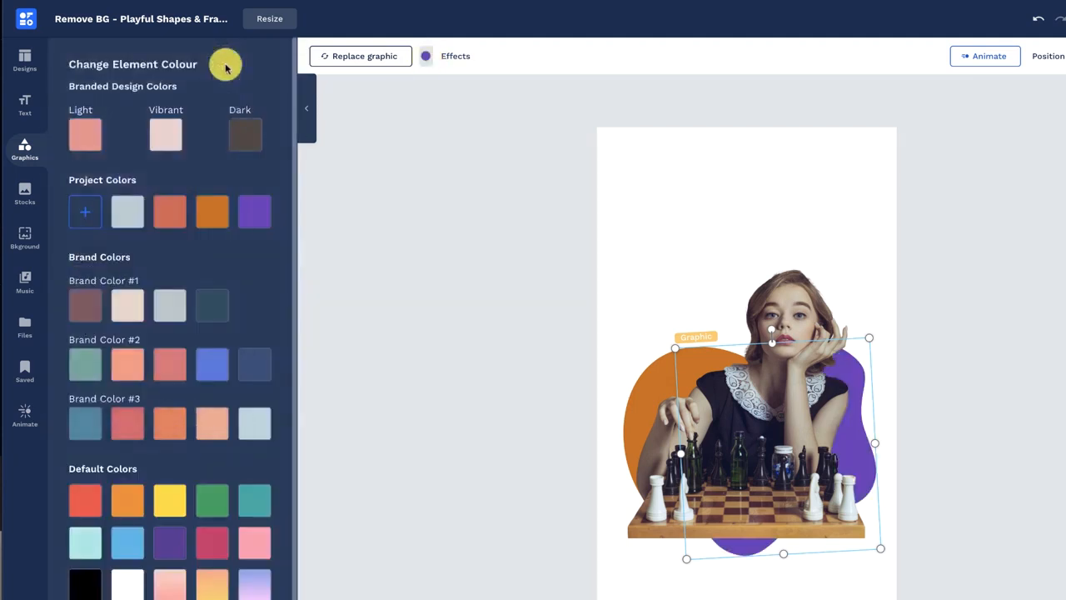
left_click(458, 276)
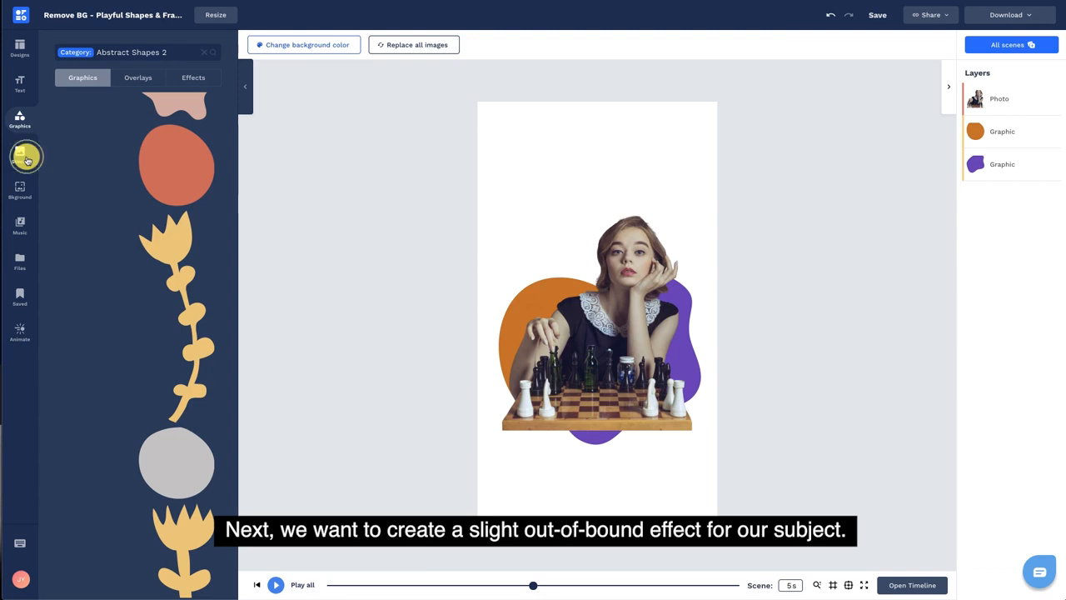
Insert a round image mask and shrink it slightly so that it covers the orange shape.
left_click(26, 159)
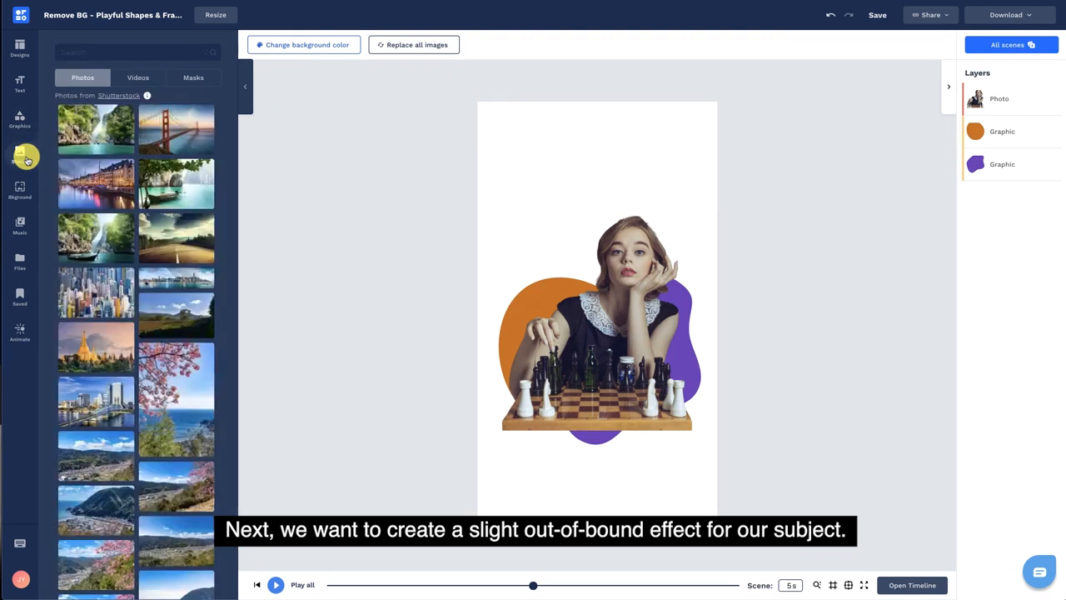
left_click(208, 78)
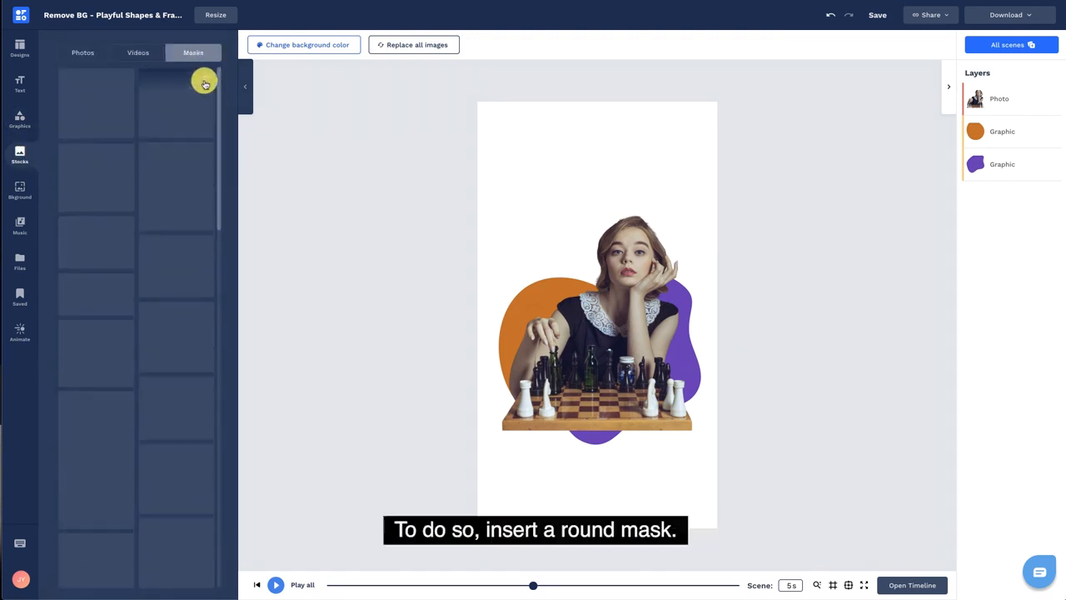
left_click(188, 117)
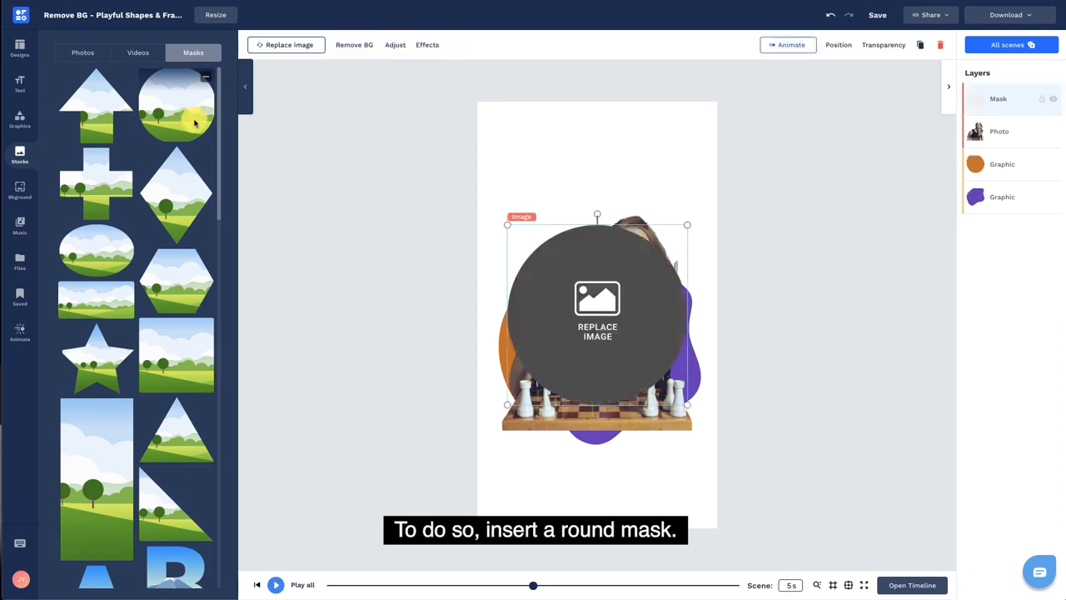
left_click_drag(564, 345, 567, 364)
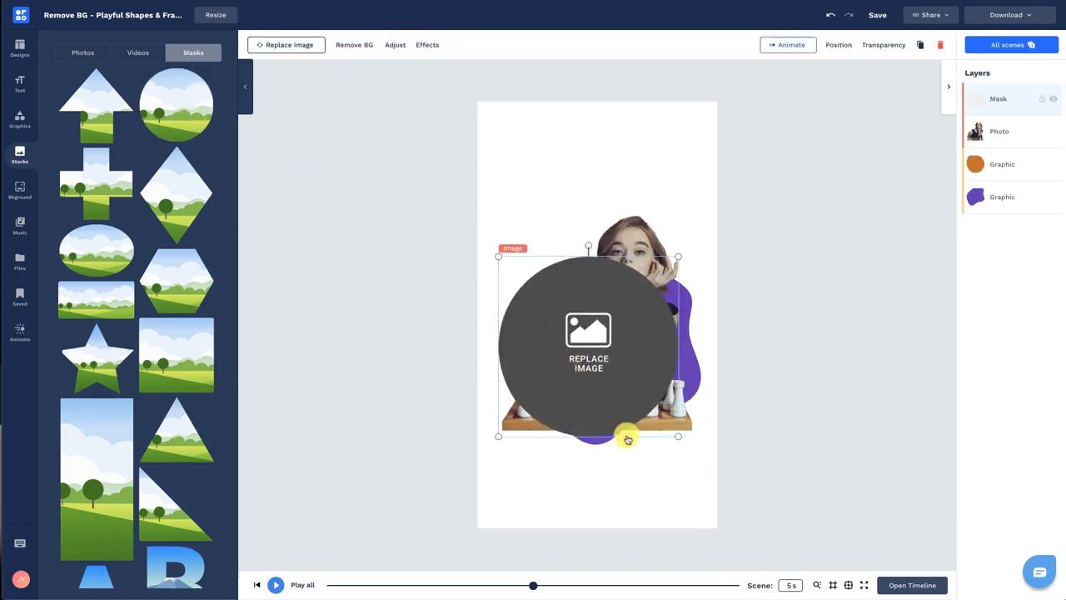
left_click_drag(678, 436, 673, 434)
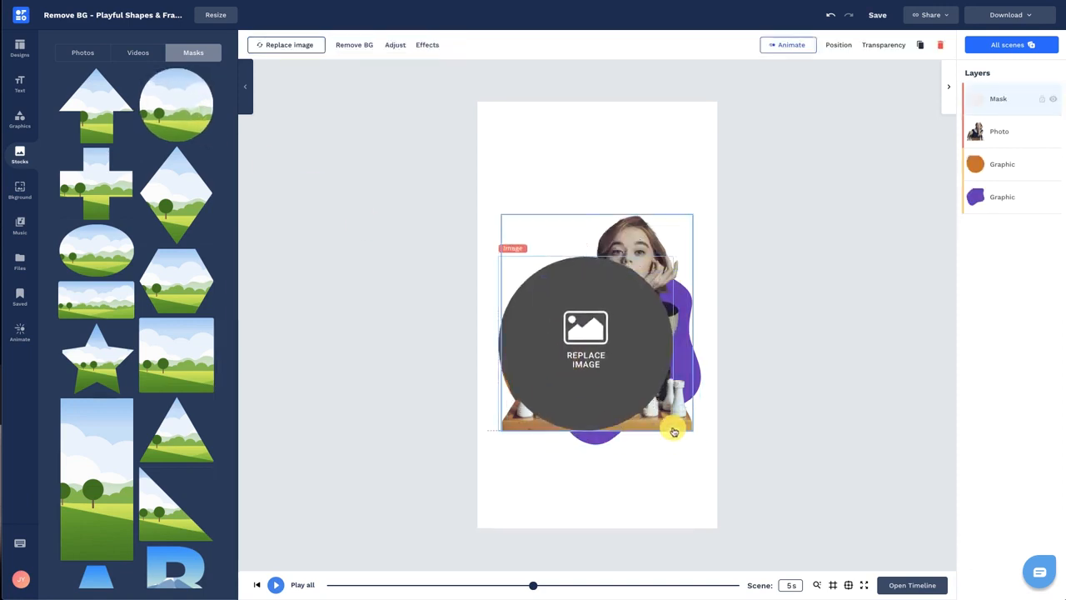
Fill the round mask with the saved background-free chess player image, enlarged to match the photo behind it.
left_click(314, 47)
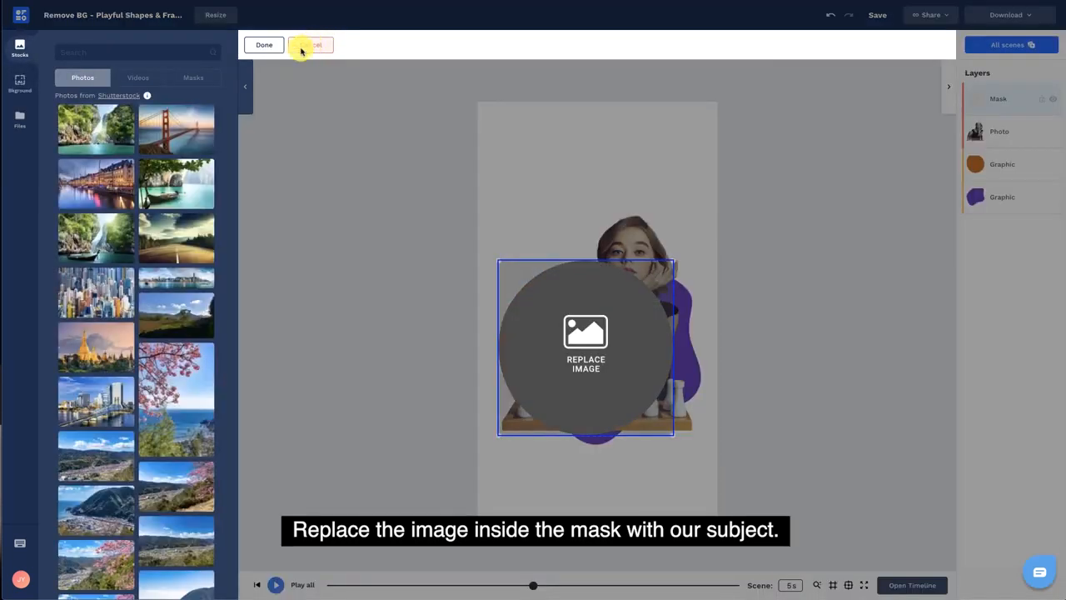
left_click(23, 119)
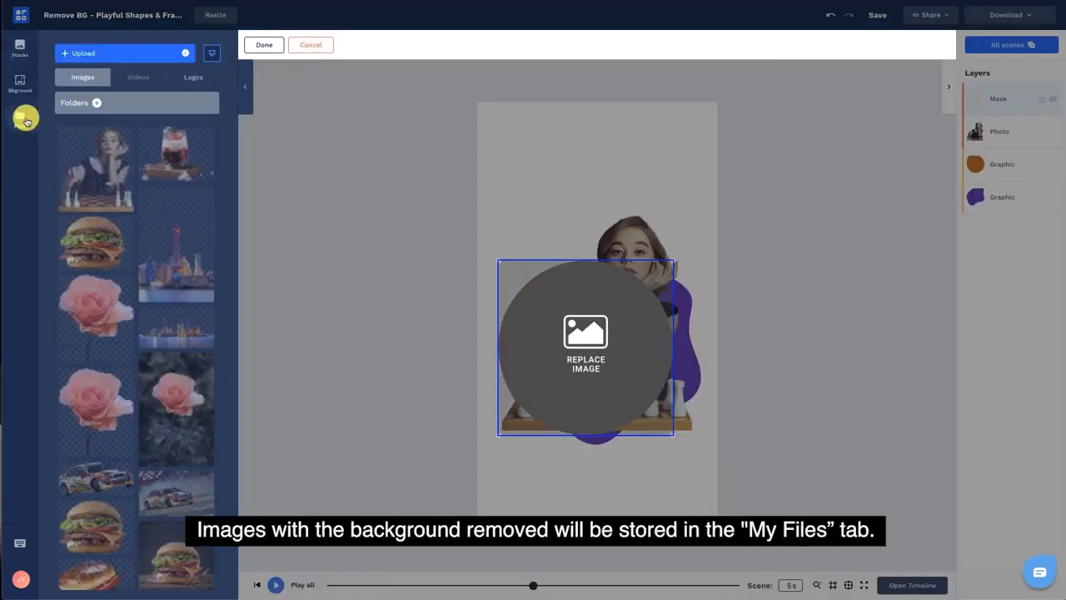
left_click(93, 183)
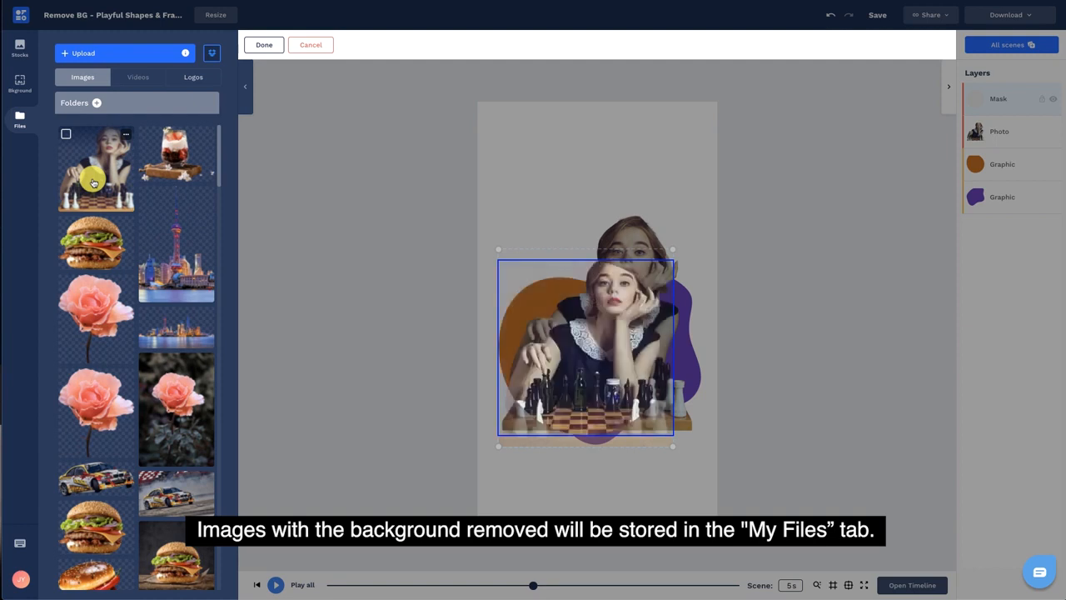
left_click_drag(679, 240, 691, 228)
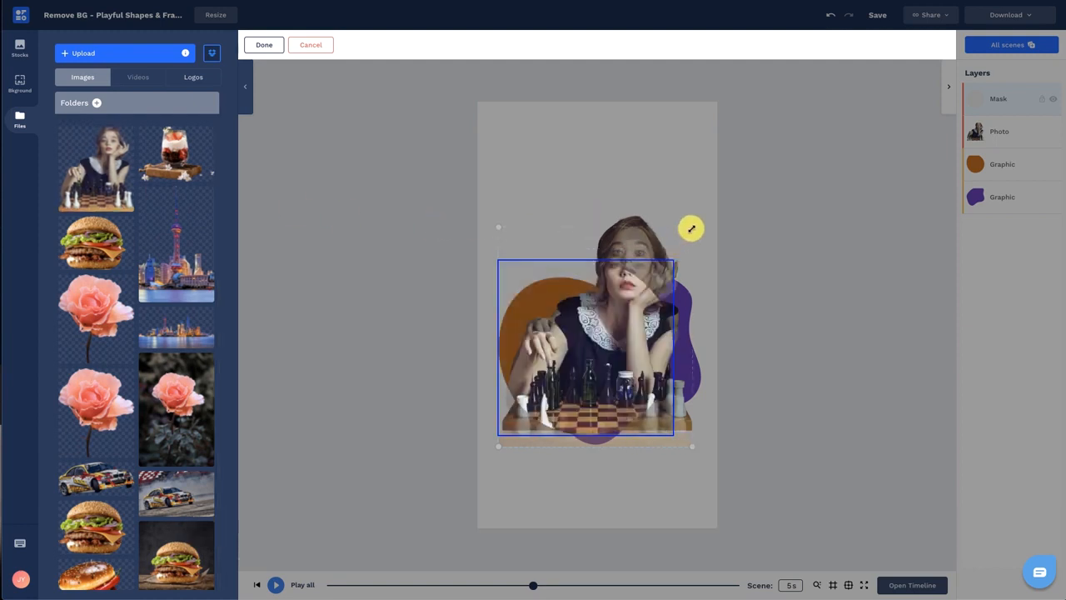
left_click(263, 44)
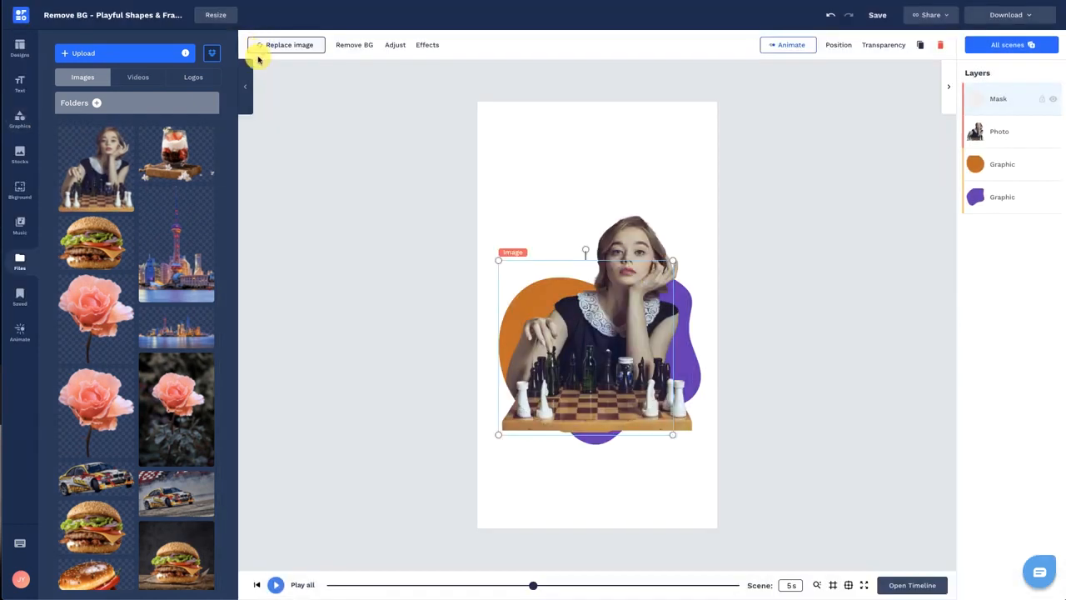
Bring the photo layer above the mask and, with the photo semi-transparent, resize it to line up with the masked copy.
left_click_drag(587, 308, 593, 307)
left_click_drag(969, 139, 966, 90)
left_click(883, 44)
left_click_drag(793, 76, 816, 78)
left_click_drag(695, 216, 697, 217)
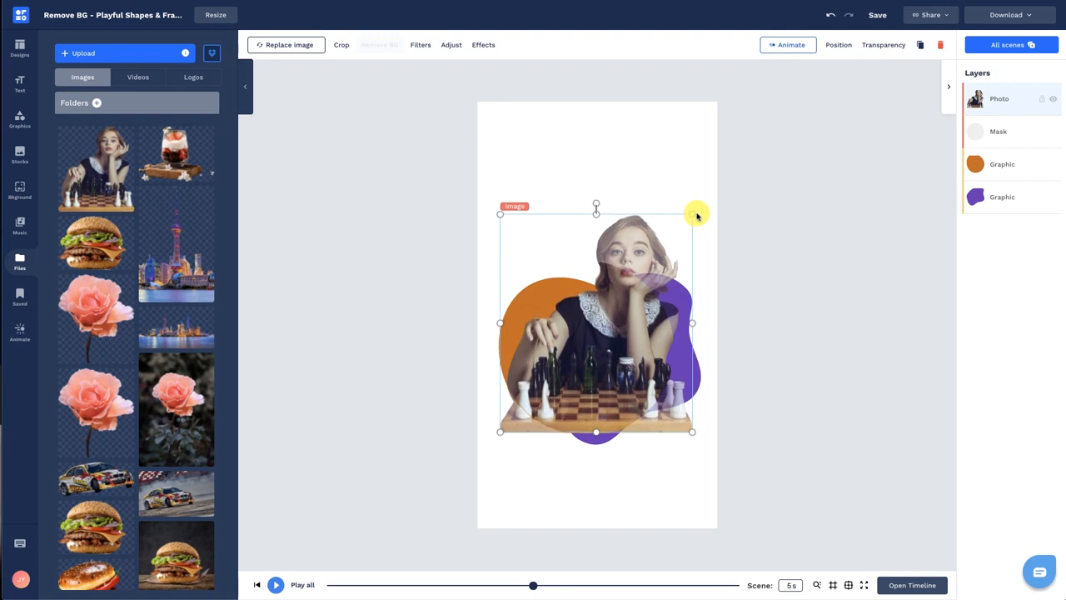
left_click_drag(693, 429, 696, 433)
left_click_drag(570, 270, 572, 264)
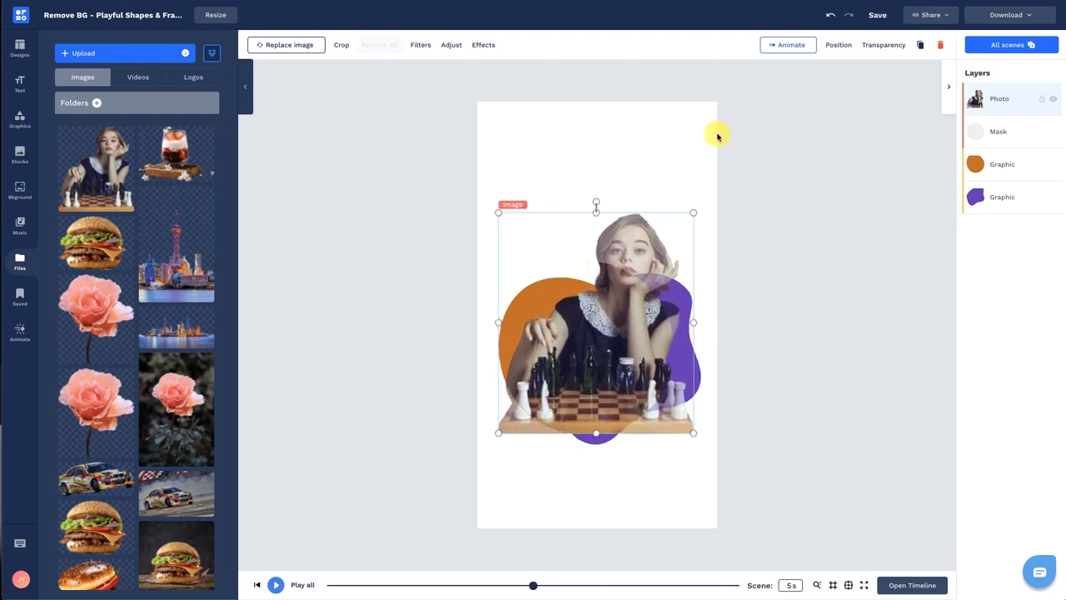
Restore the photo's full opacity and move its layer back below the mask.
left_click(883, 45)
left_click_drag(821, 76, 741, 81)
left_click(907, 195)
left_click_drag(1000, 99, 1019, 124)
left_click(1018, 125)
Crop away the left part of the photo so that the chessboard's left corner stays within the round mask.
left_click(343, 46)
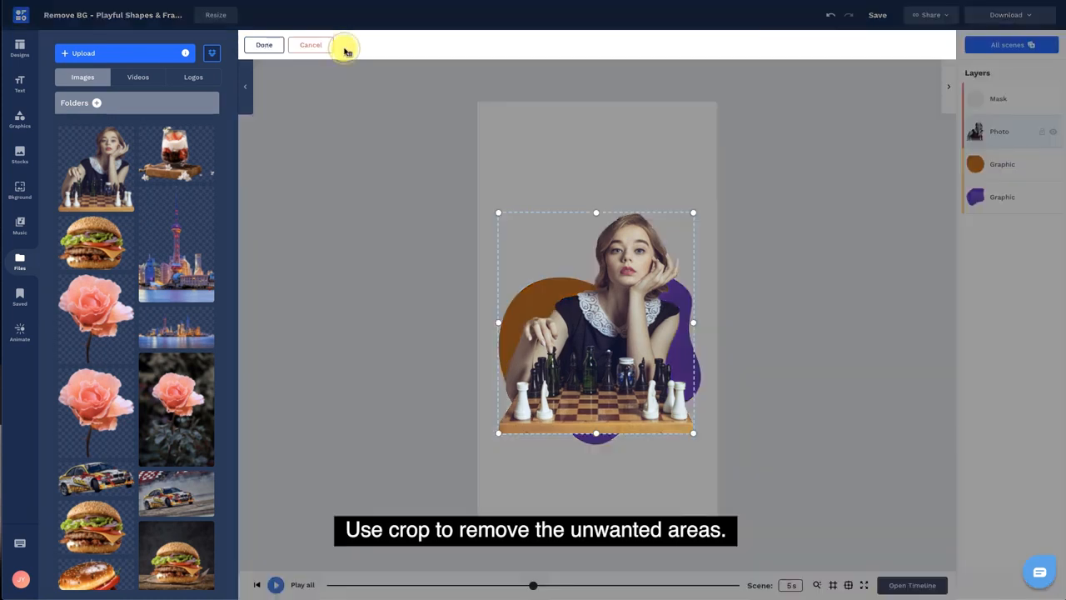
left_click_drag(499, 323, 574, 325)
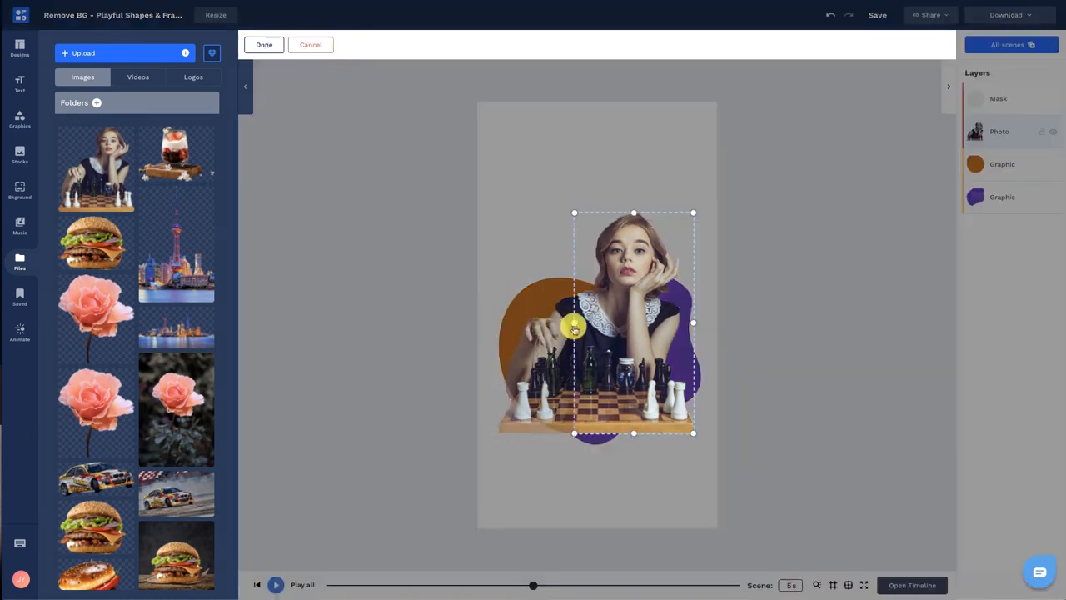
left_click(259, 45)
left_click(389, 176)
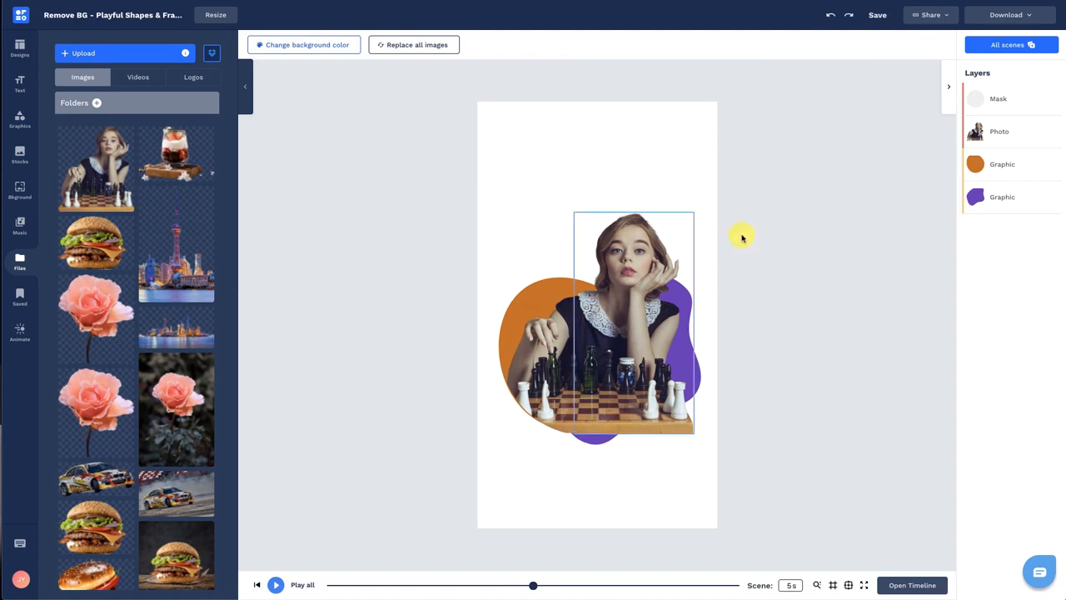
Nudge the purple shape slightly downward behind the chess player.
left_click(1003, 196)
left_click_drag(677, 364, 675, 369)
left_click(860, 326)
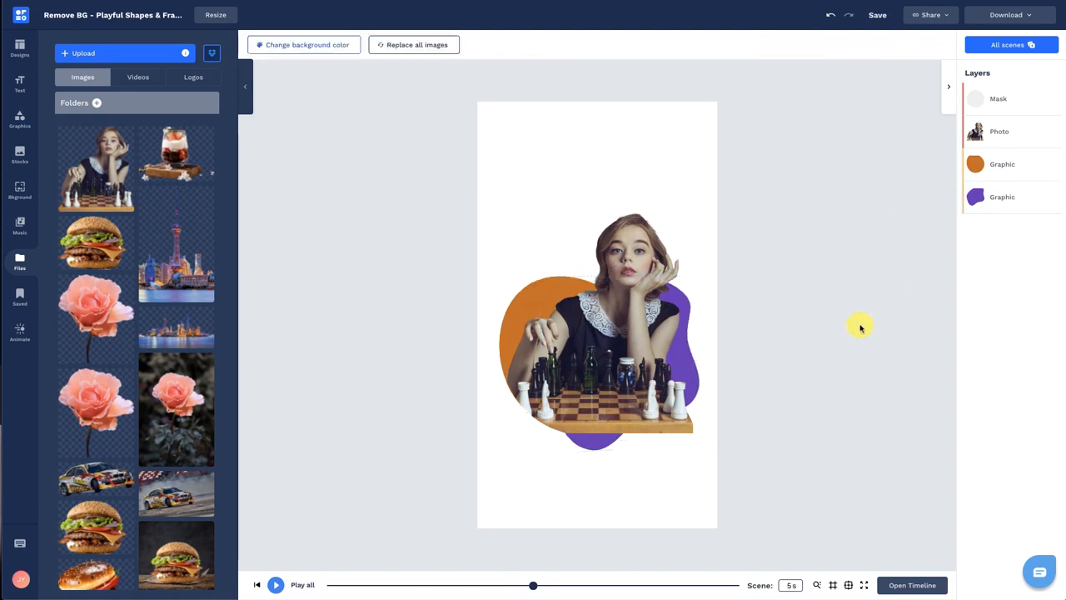
Group the photo and mask layers, and select the photo inside the group.
left_click(1003, 134)
left_click(997, 100, "shift")
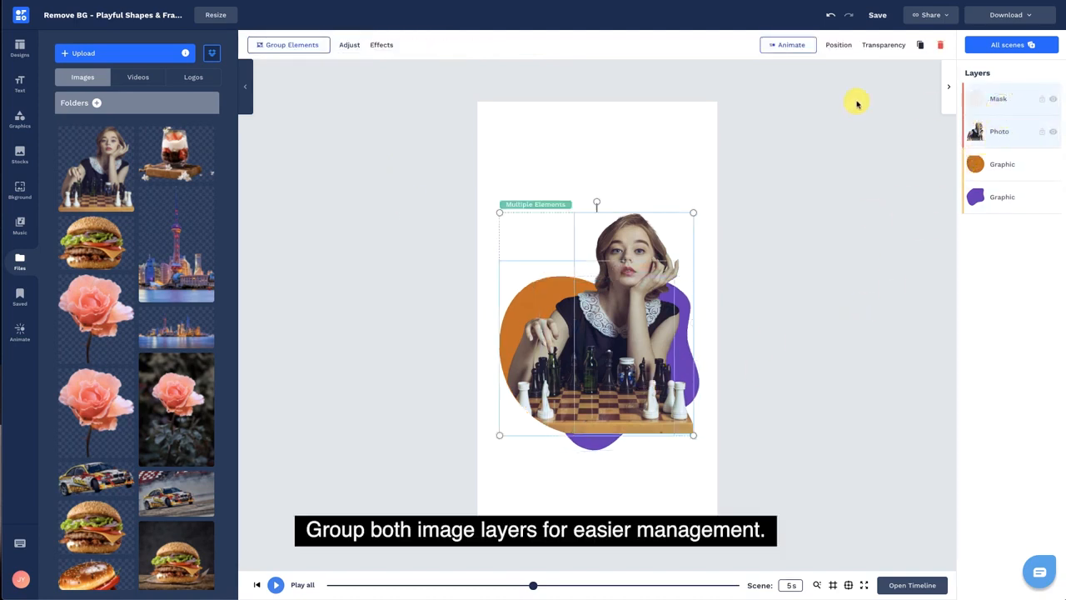
left_click(306, 46)
left_click(1006, 134)
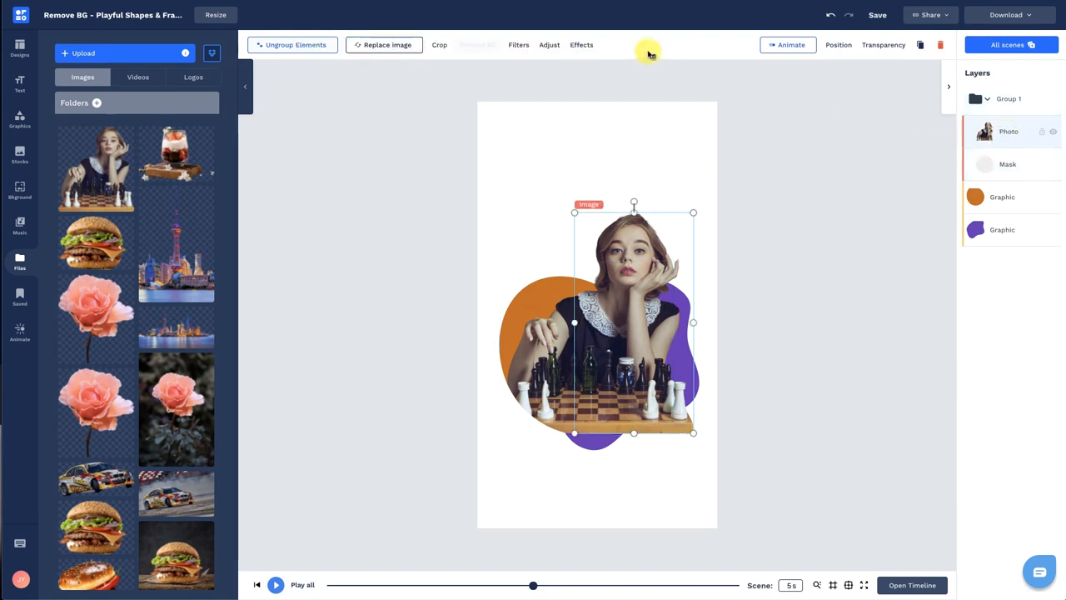
Adjust the photo's colours to contrast 5, saturation -90 and sepia 45.
left_click(546, 45)
left_click(209, 162)
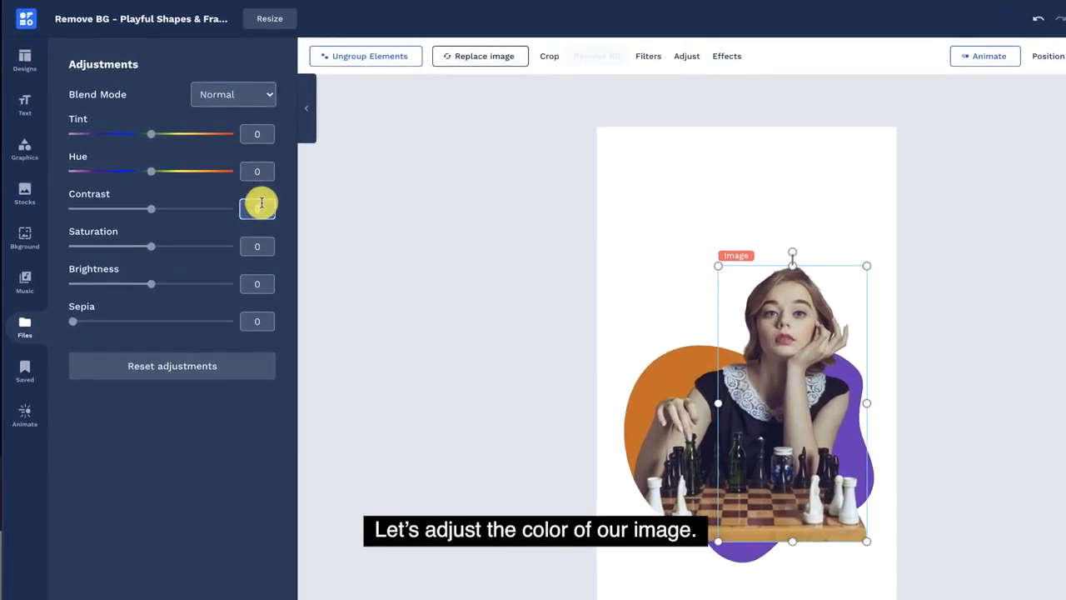
type("5")
left_click(258, 244)
type("-9")
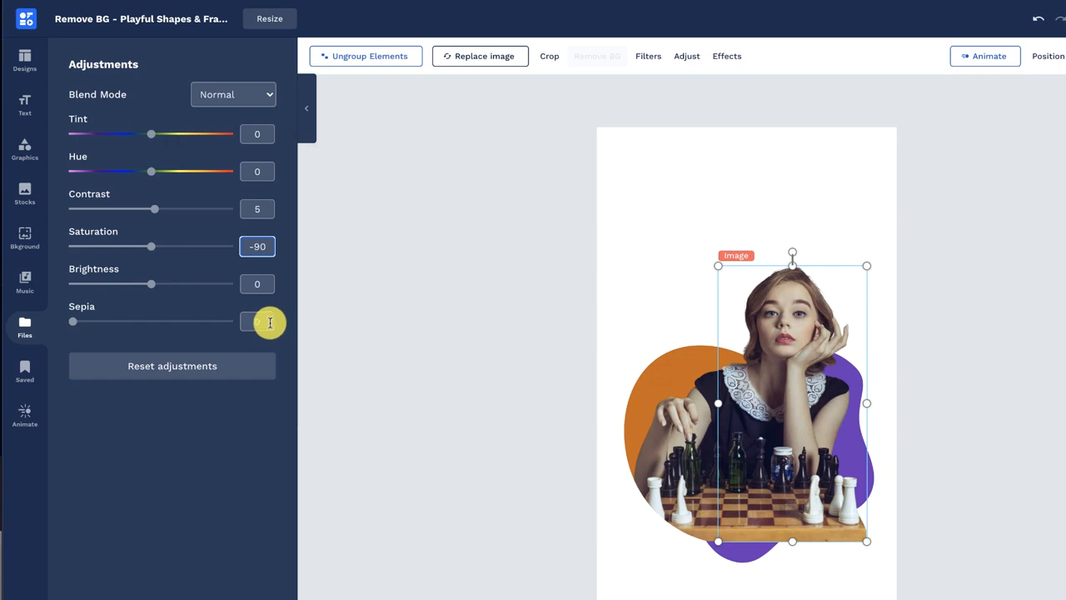
left_click(245, 436)
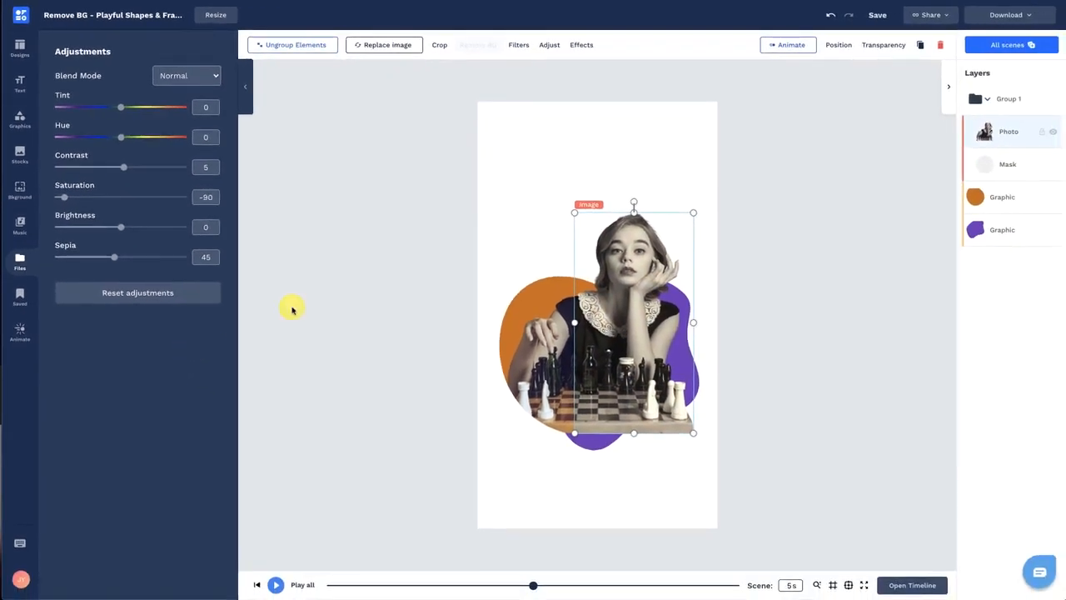
Give the mask layer contrast 5, saturation -90 and sepia 45 so it matches the photo.
left_click(1003, 166)
left_click(498, 46)
left_click(210, 167)
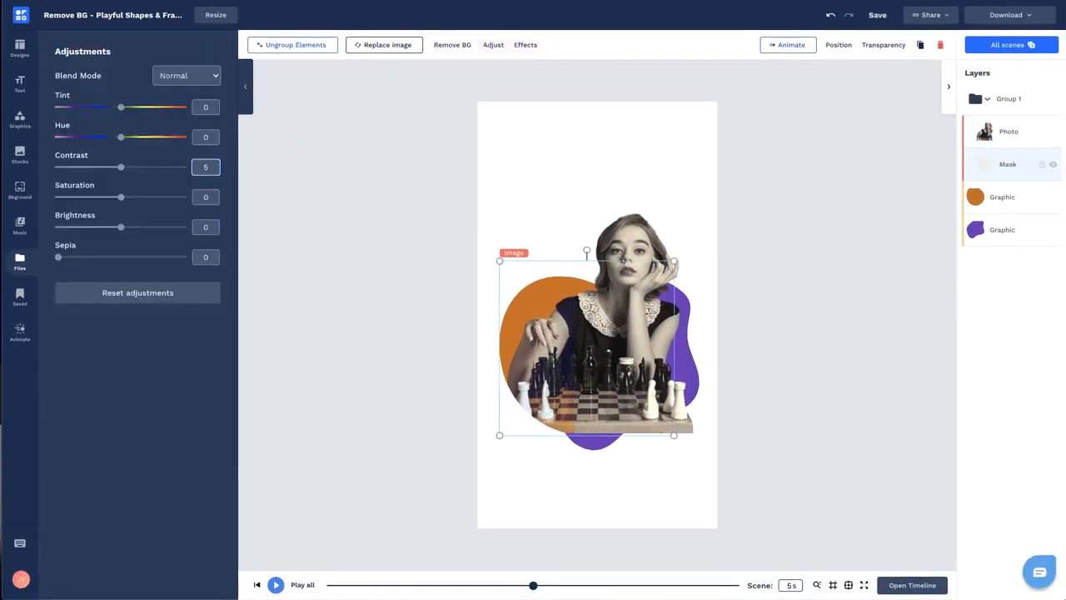
type("45")
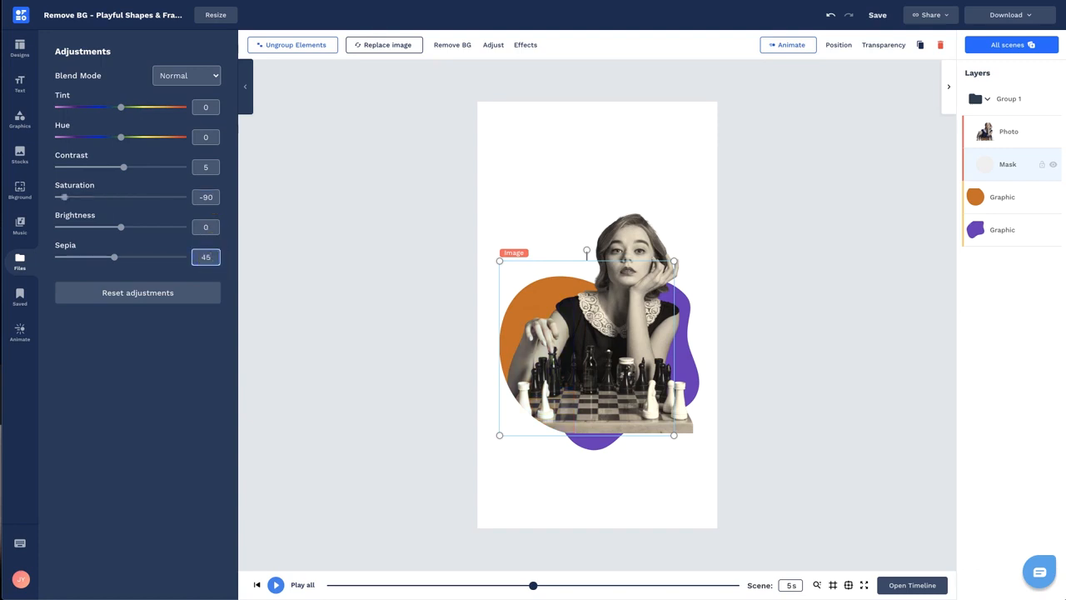
left_click(419, 359)
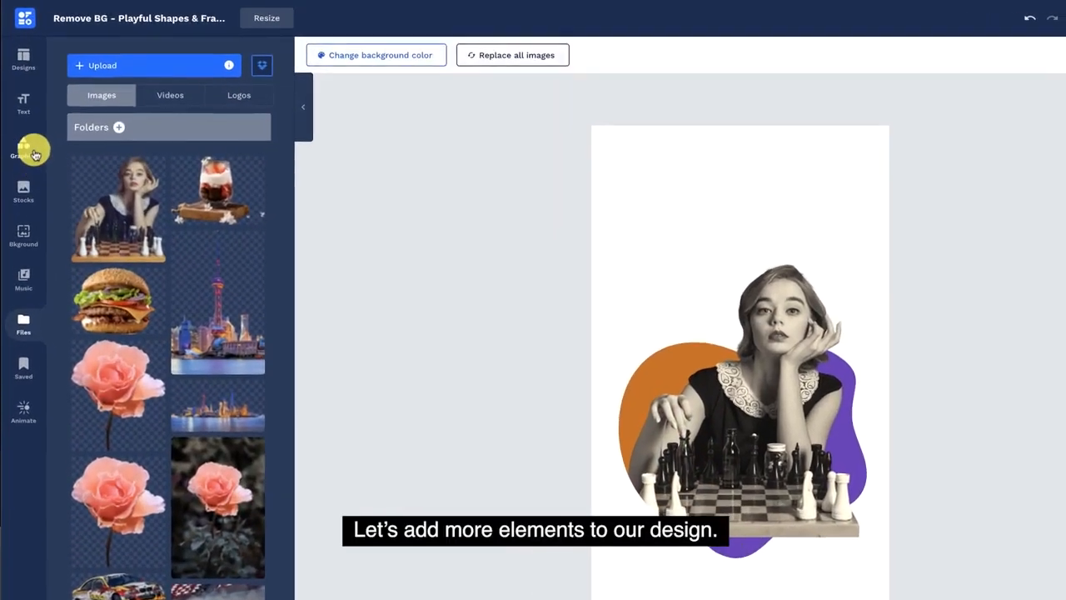
Search the graphics for "leaf" and add the branch with rounded green-to-brown leaves to the design.
left_click(25, 150)
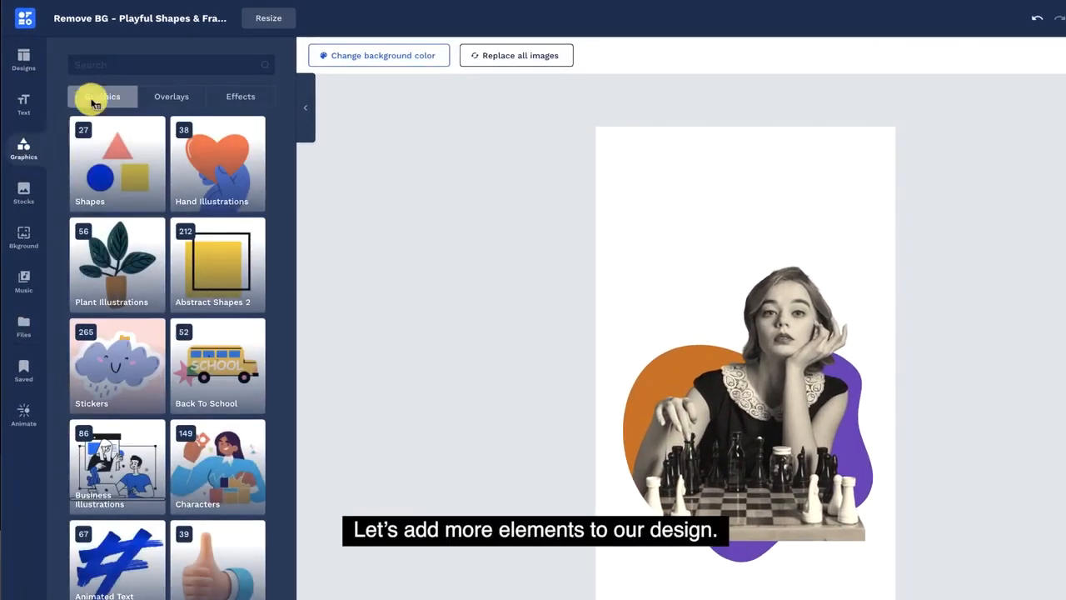
key("Return")
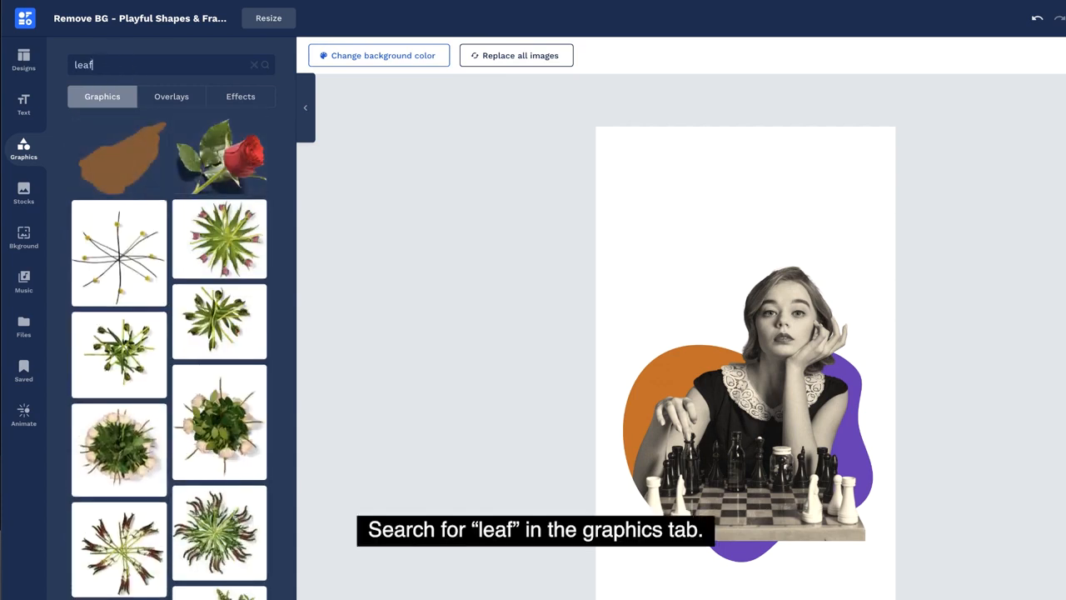
scroll(145, 237, "down", 5)
scroll(178, 320, "down", 15)
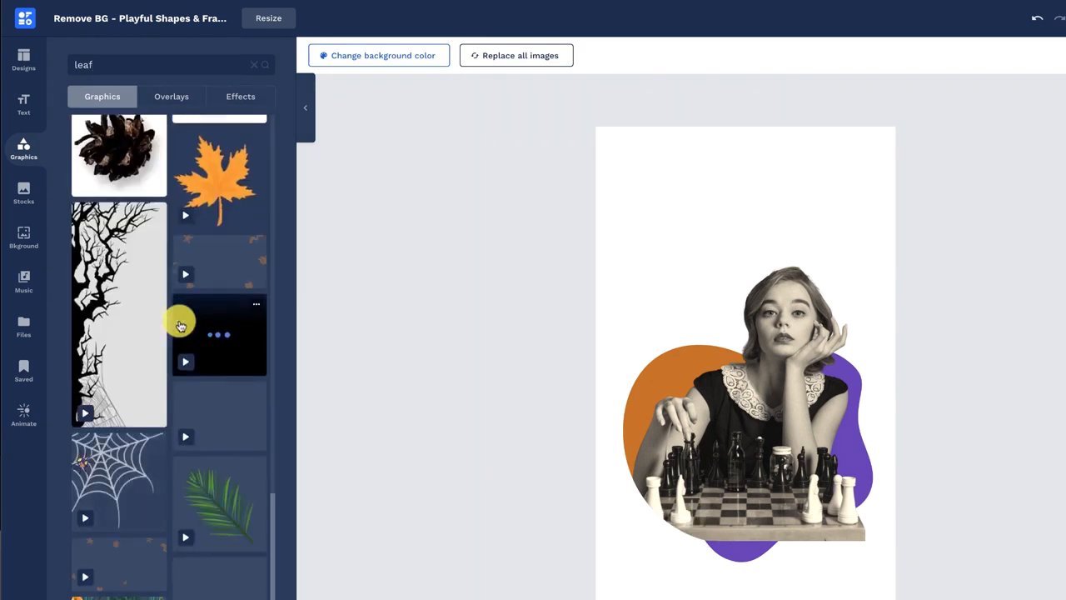
scroll(179, 324, "down", 3)
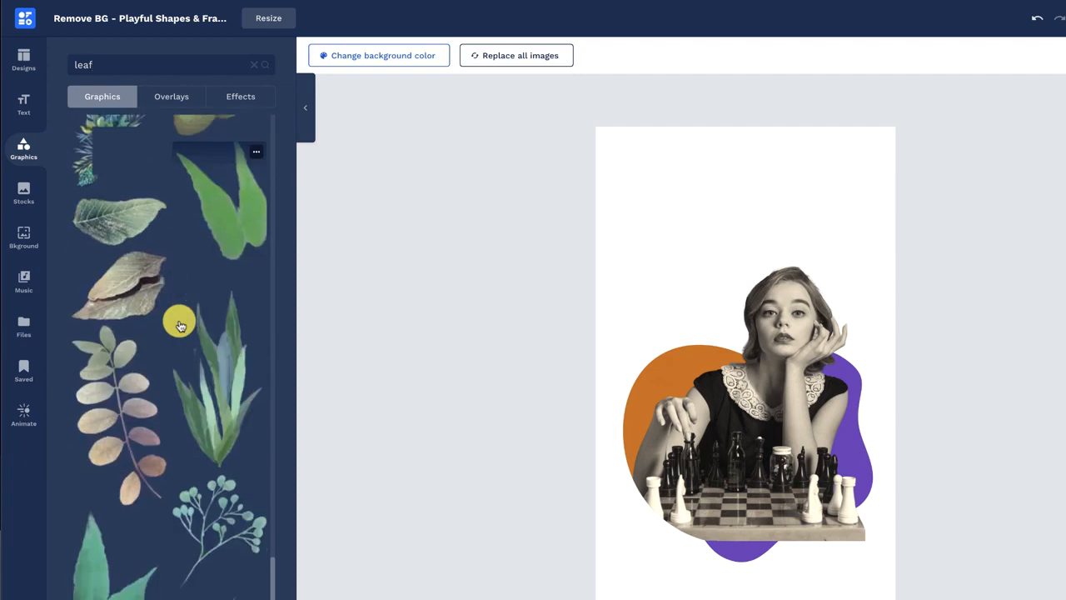
left_click(131, 419)
Shrink the leaf branch, place it beside the left of the woman's head and move its layer below the photo group.
left_click_drag(773, 162, 647, 400)
left_click_drag(624, 421, 663, 278)
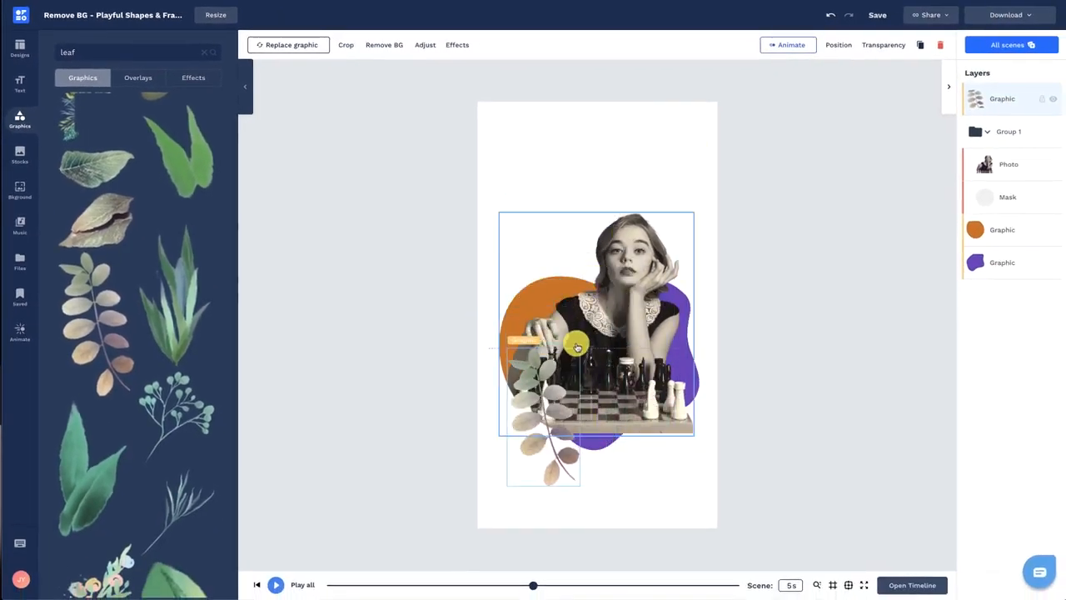
left_click_drag(590, 248, 563, 270)
left_click_drag(984, 110, 978, 208)
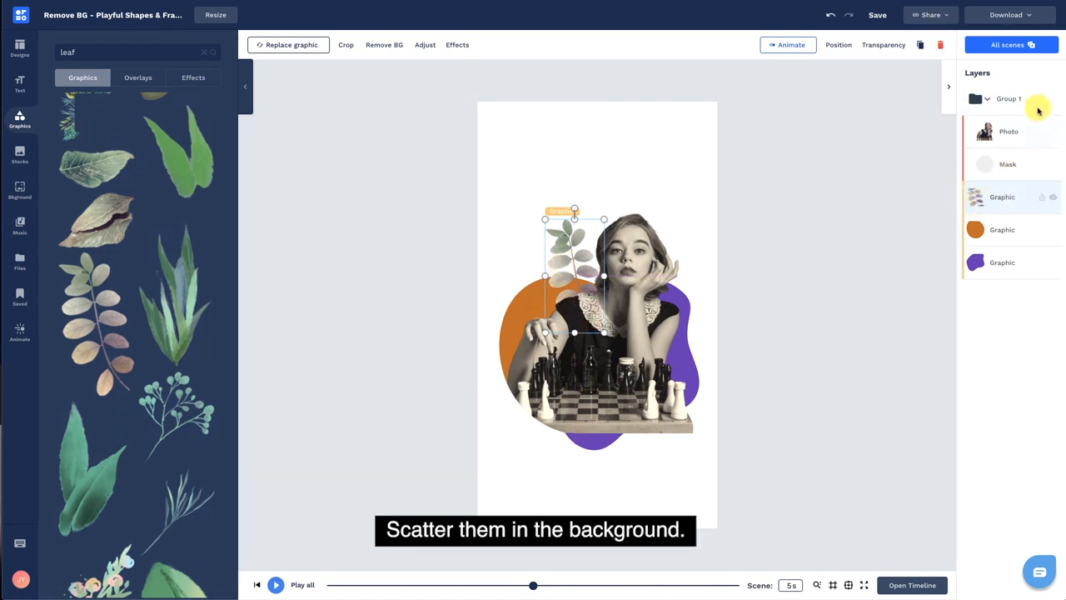
Lock the photo group and place a horizontally flipped copy of the leaf branch over the purple shape's right side.
left_click(1042, 98)
left_click(1008, 196)
left_click(920, 44)
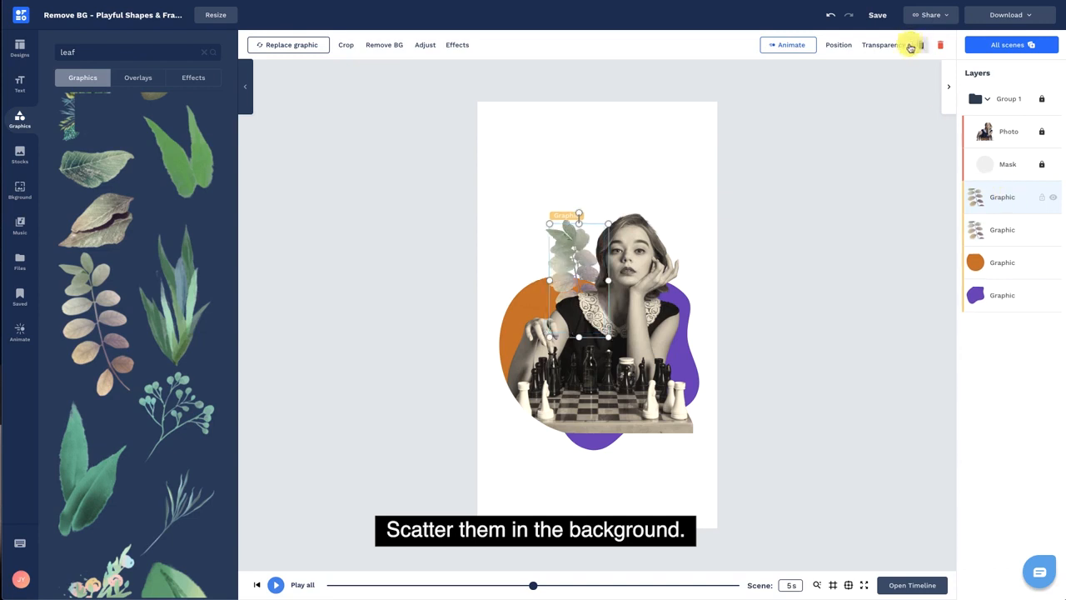
left_click(835, 45)
left_click(869, 381)
left_click_drag(592, 254, 698, 310)
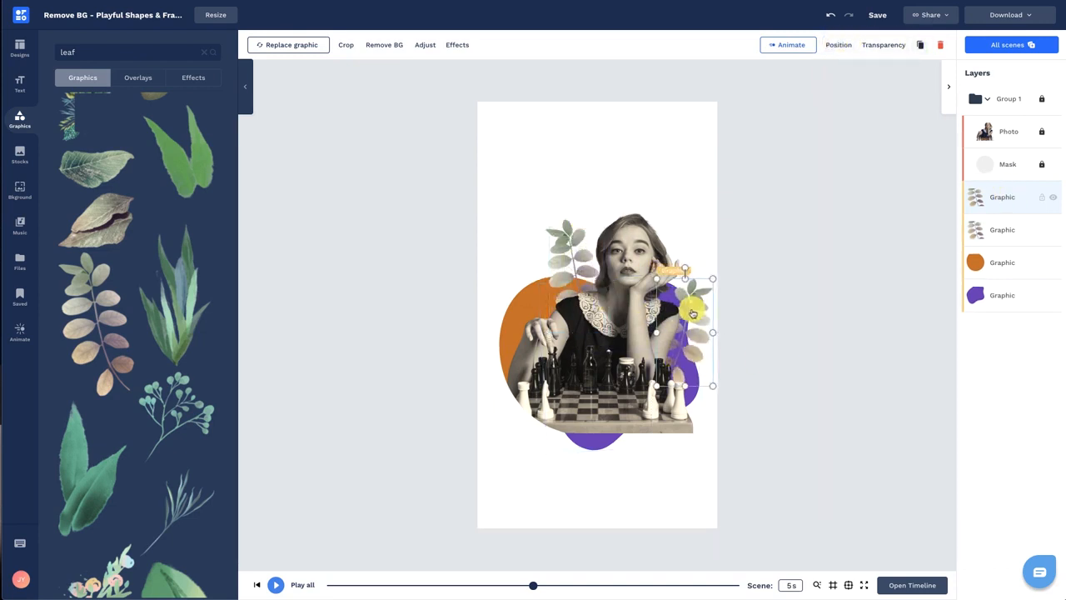
Add the teal berry branch, scaled down and flipped, beside the left leaf branch with its layer behind the photo group.
left_click(171, 421)
left_click_drag(597, 324, 564, 279)
left_click(835, 45)
left_click_drag(1003, 98, 994, 241)
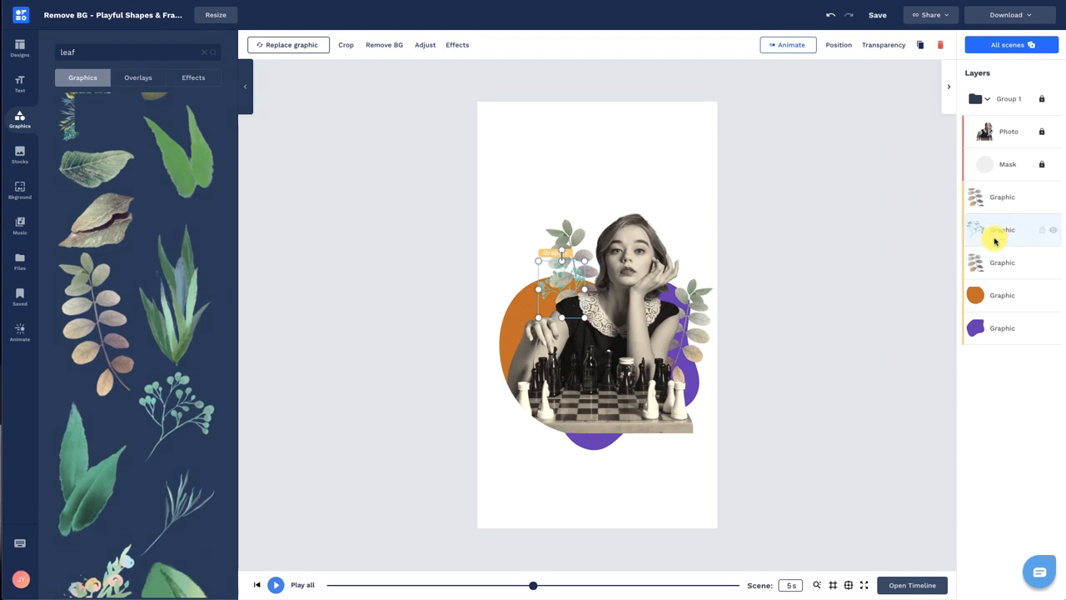
left_click(888, 323)
left_click(572, 300)
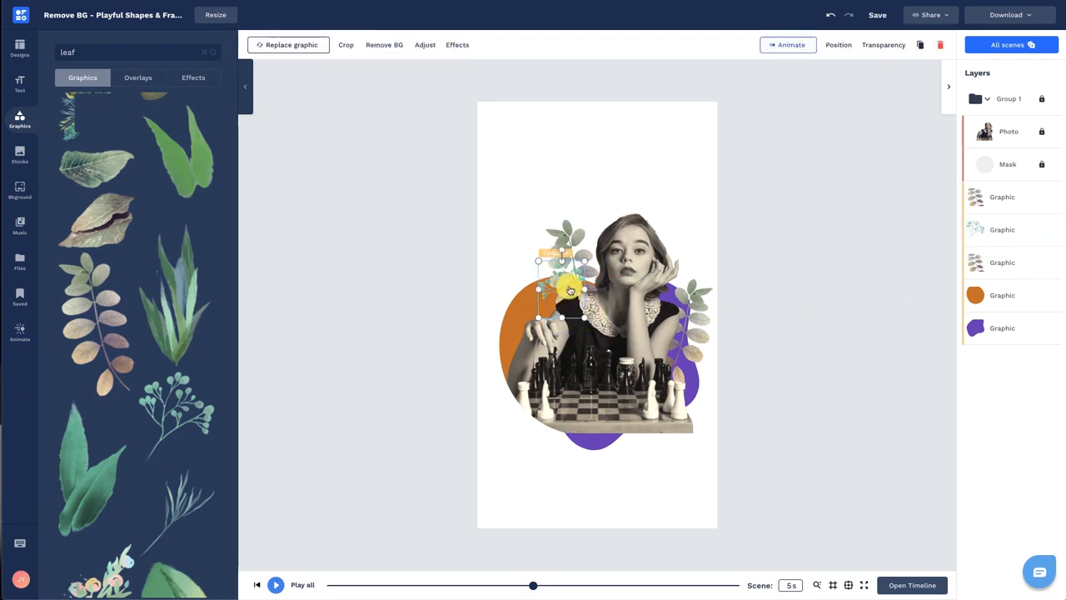
left_click(810, 271)
Adjust the left leaf branch to tint 60, contrast 8, saturation -100 and brightness -12.
left_click(576, 239)
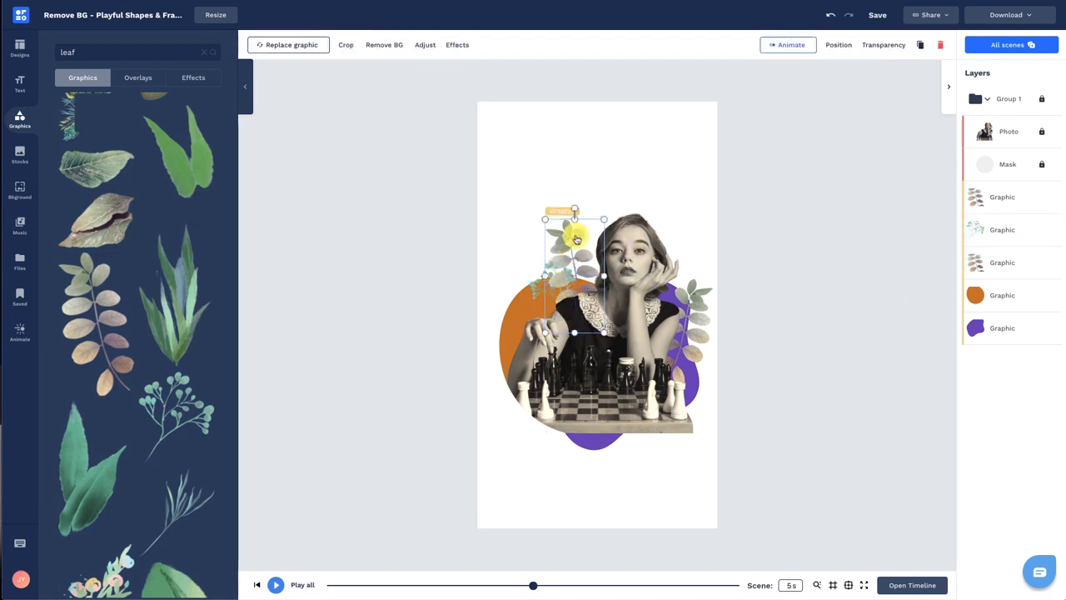
left_click(425, 44)
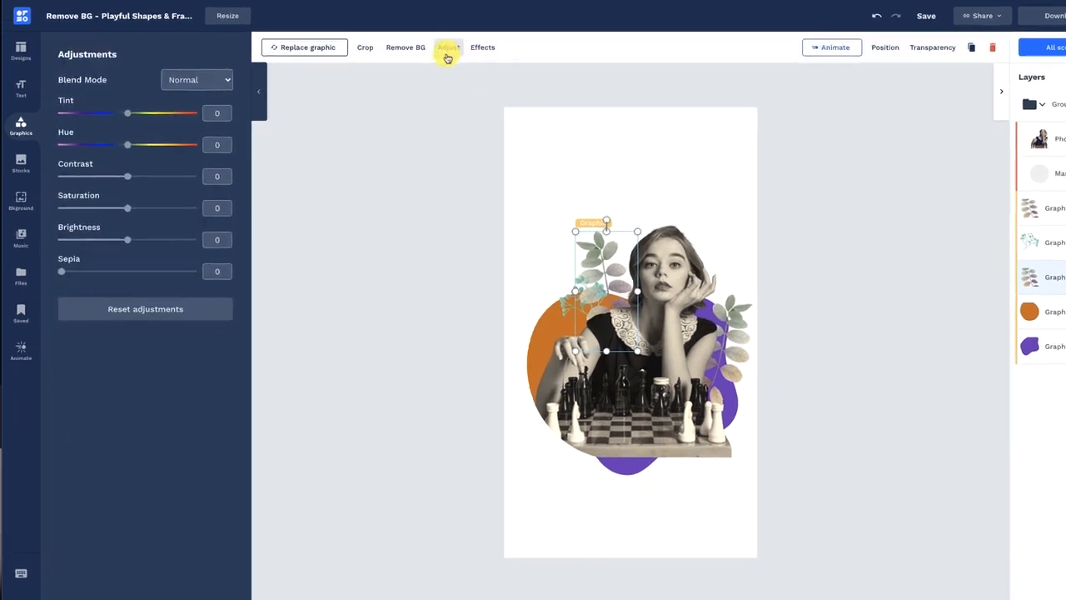
left_click(263, 206)
type("8")
left_click(260, 247)
type("-100")
left_click(262, 281)
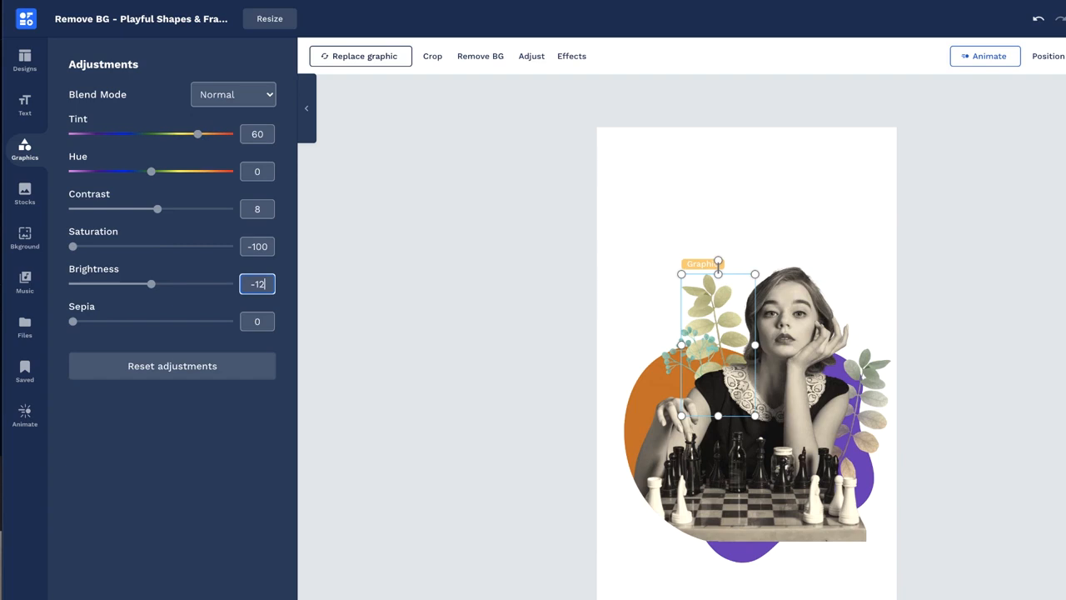
Apply tint 60, contrast 8, saturation -100 and brightness -12 to the right leaf branch.
left_click(860, 398)
left_click(531, 56)
left_click(264, 215)
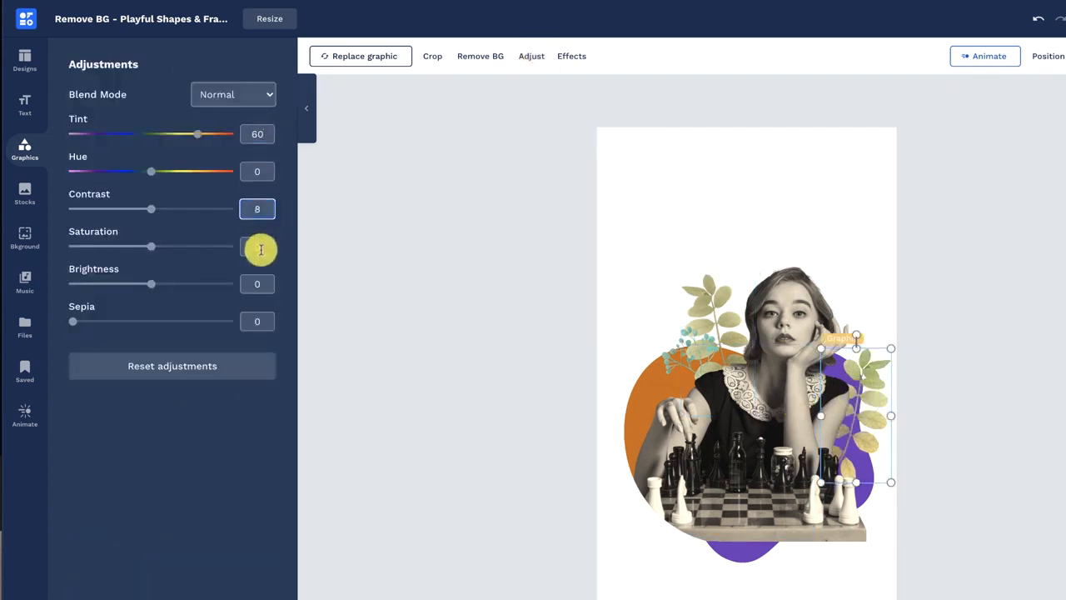
type("-100")
left_click(263, 284)
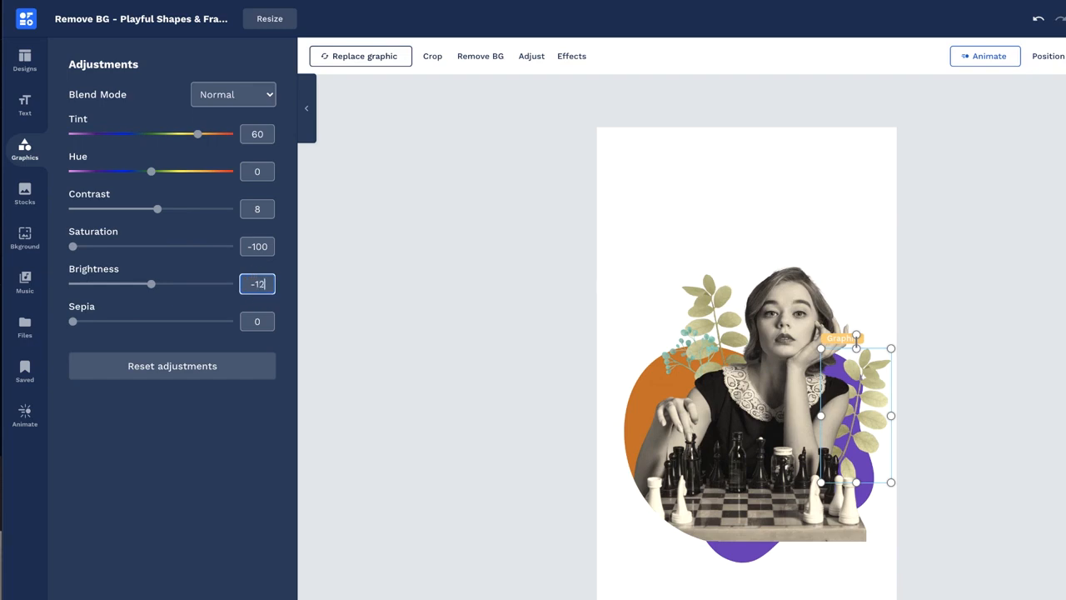
Recolour the berry branch with tint 15, contrast 22, saturation -100 and brightness -60, and adjust its sepia.
left_click(673, 359)
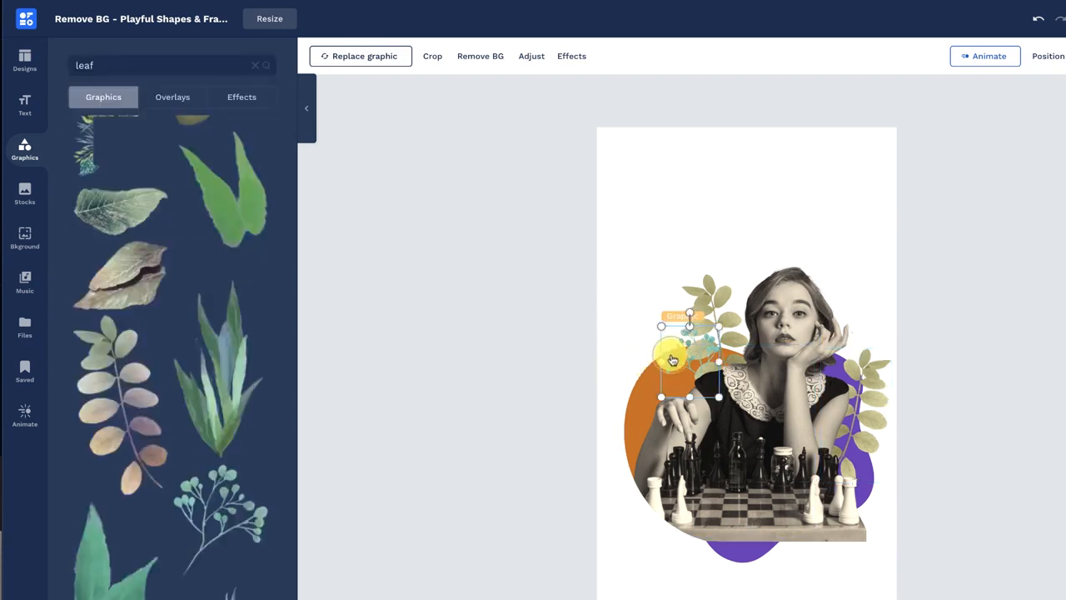
left_click(532, 56)
left_click(256, 134)
type("15")
left_click(259, 210)
type("22")
left_click(264, 250)
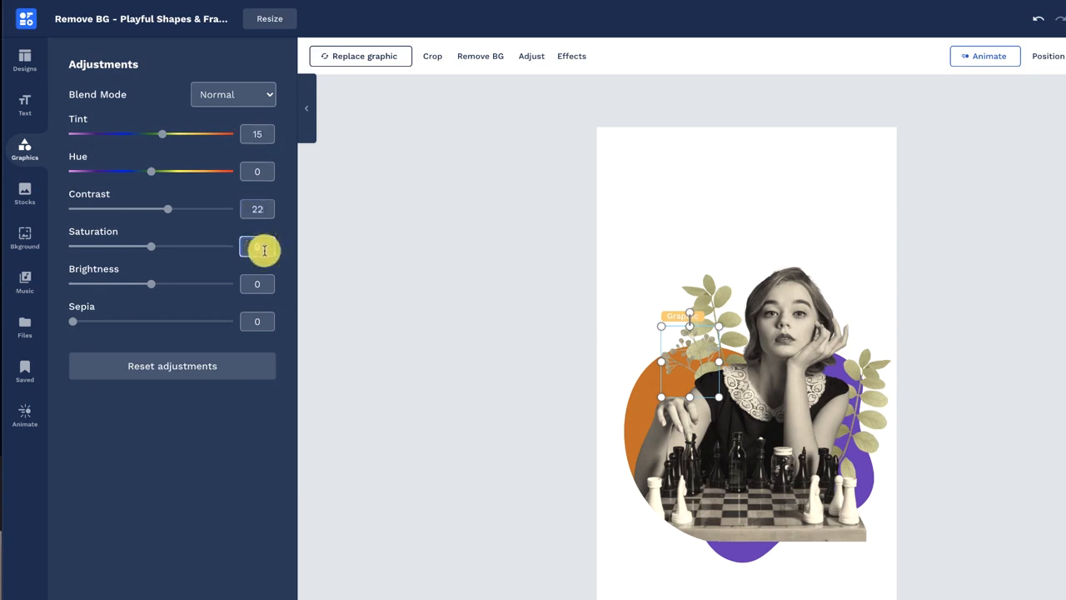
left_click(260, 316)
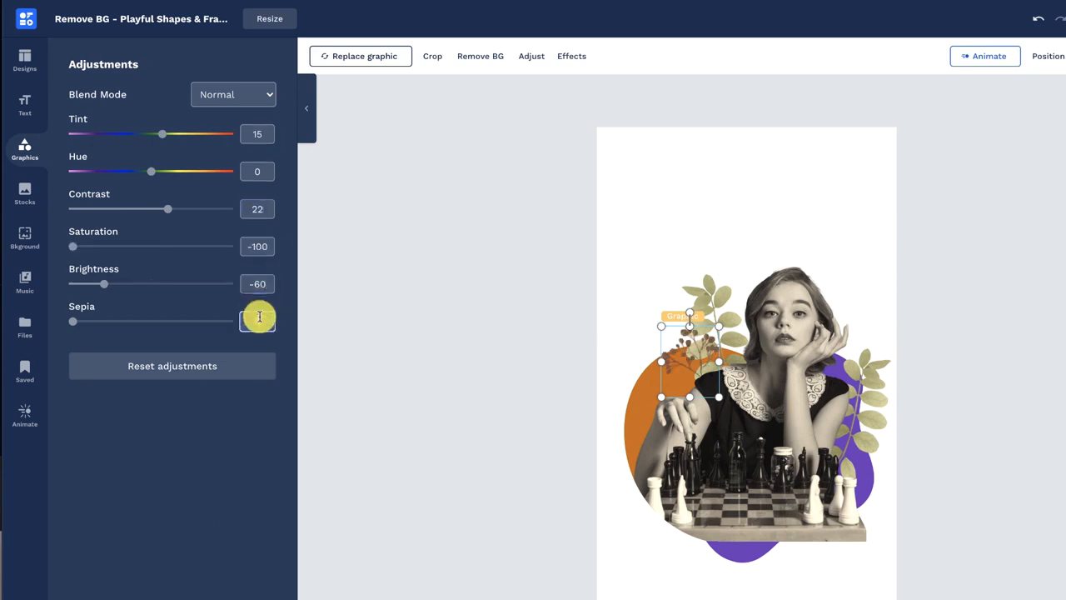
left_click(408, 410)
Shift the berry branch slightly left and raise the left leaf branch a little above it.
left_click(729, 311)
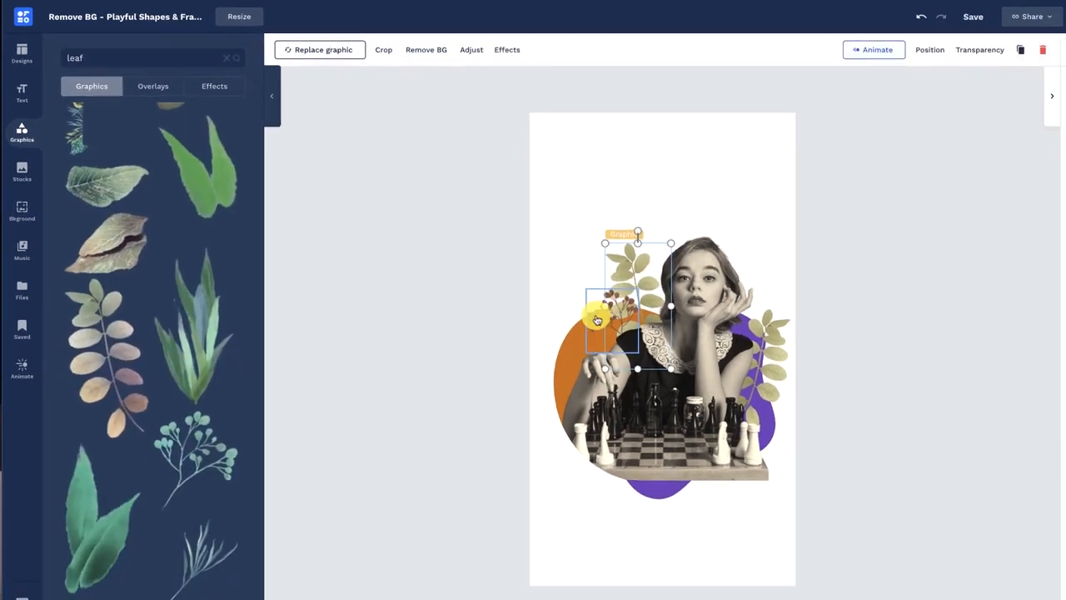
left_click(596, 319)
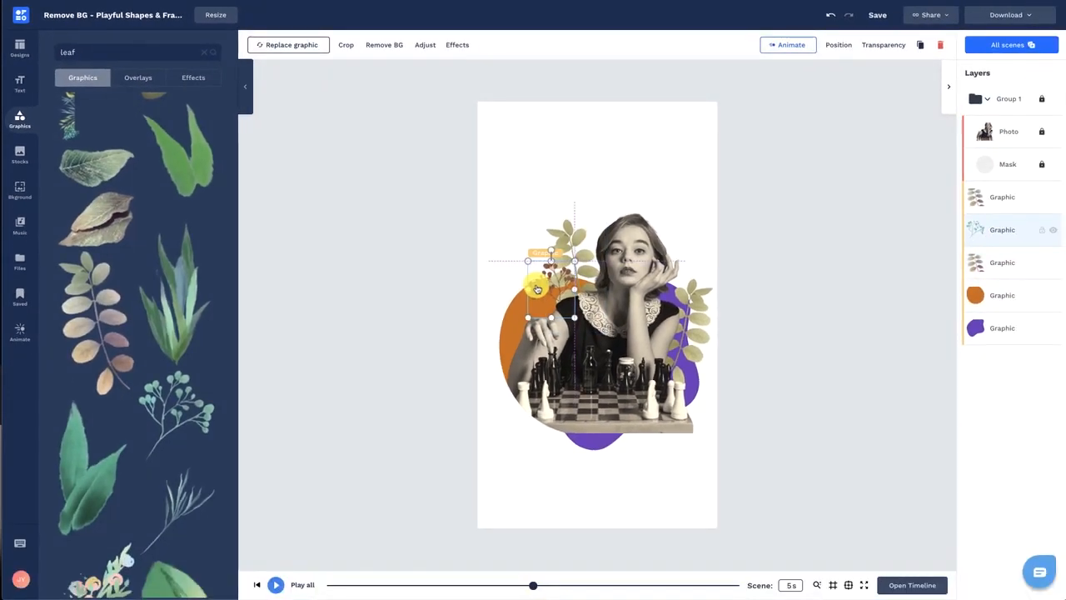
left_click(578, 237)
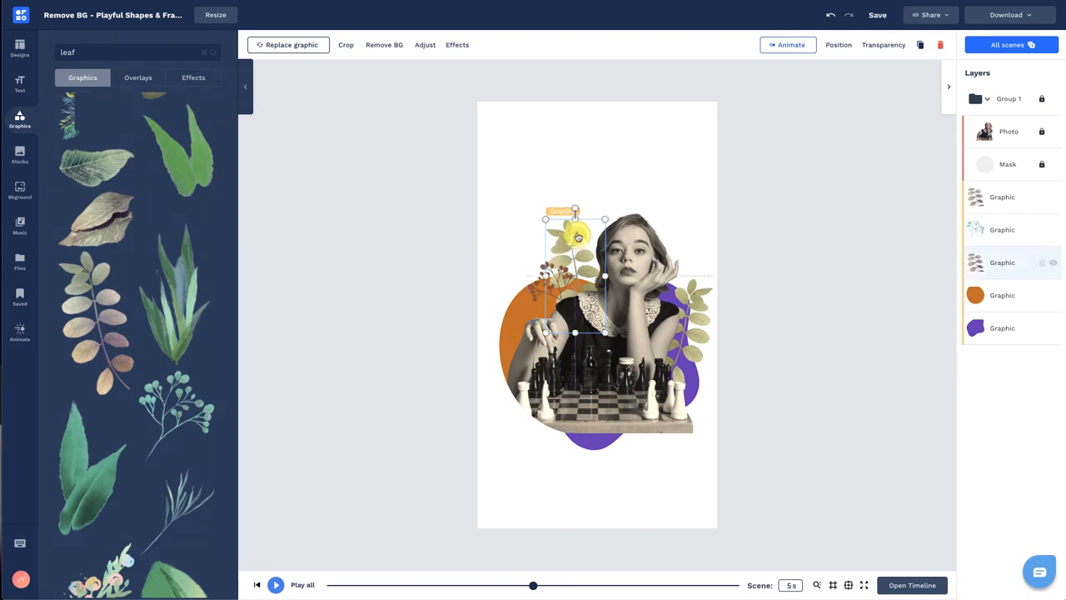
left_click(434, 255)
Add a square outline from the Shapes category around the woman's upper body and move its layer below the leaf branches.
left_click(207, 56)
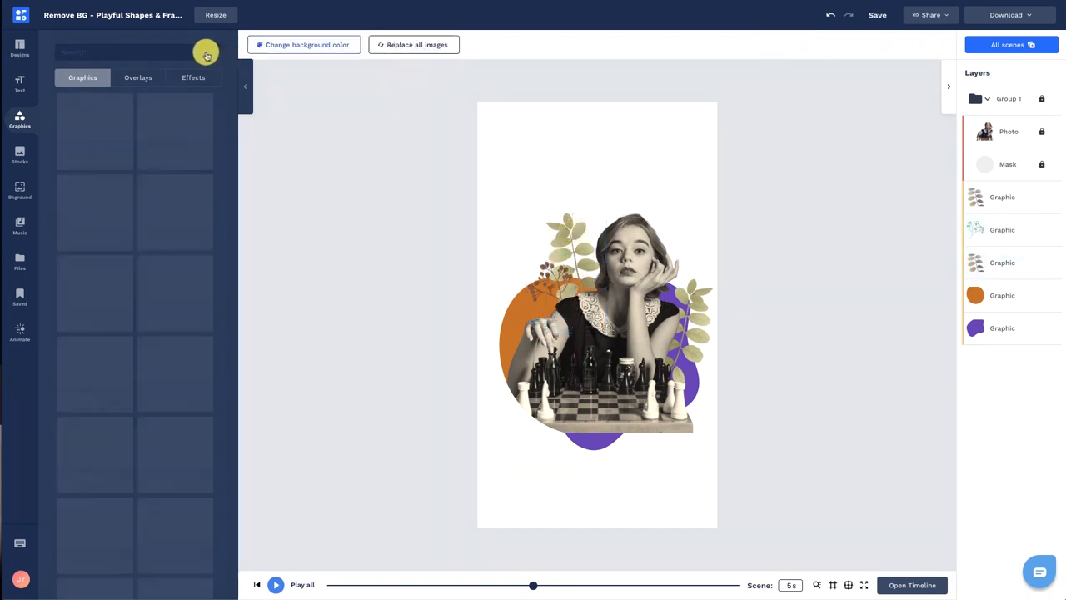
left_click(88, 158)
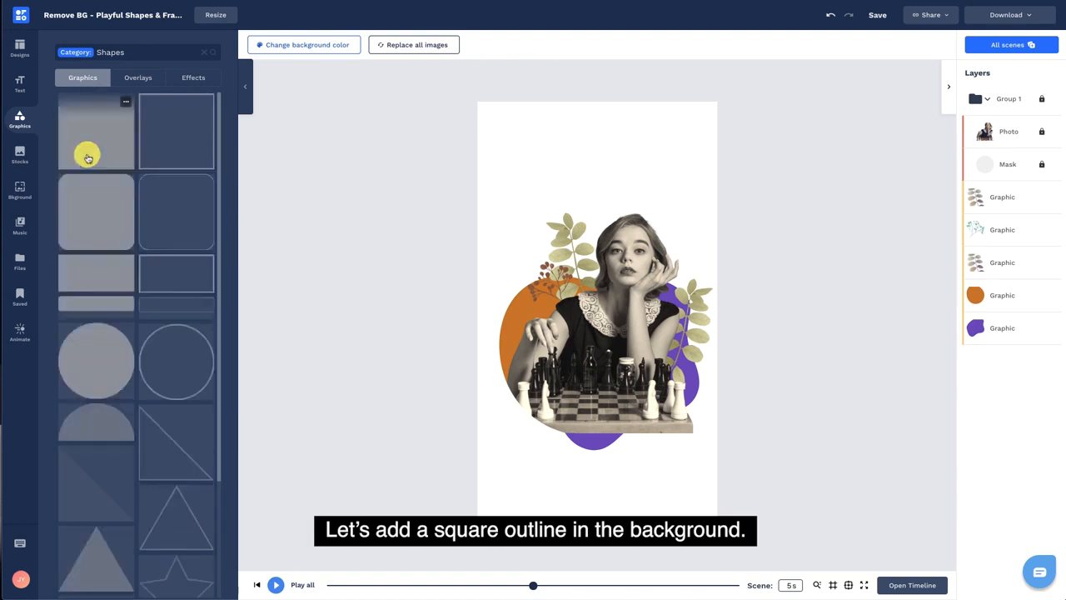
left_click(158, 157)
left_click_drag(542, 259, 513, 231)
mouse_move(653, 370)
left_mouse_down()
mouse_move(668, 387)
mouse_move(640, 383)
left_mouse_up()
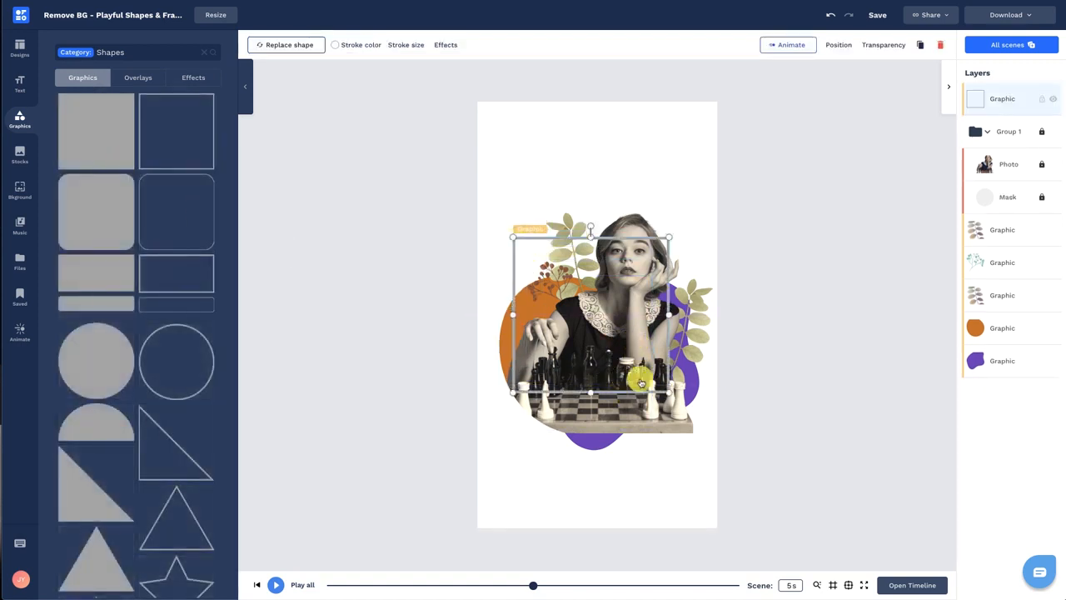
left_click_drag(981, 104, 981, 300)
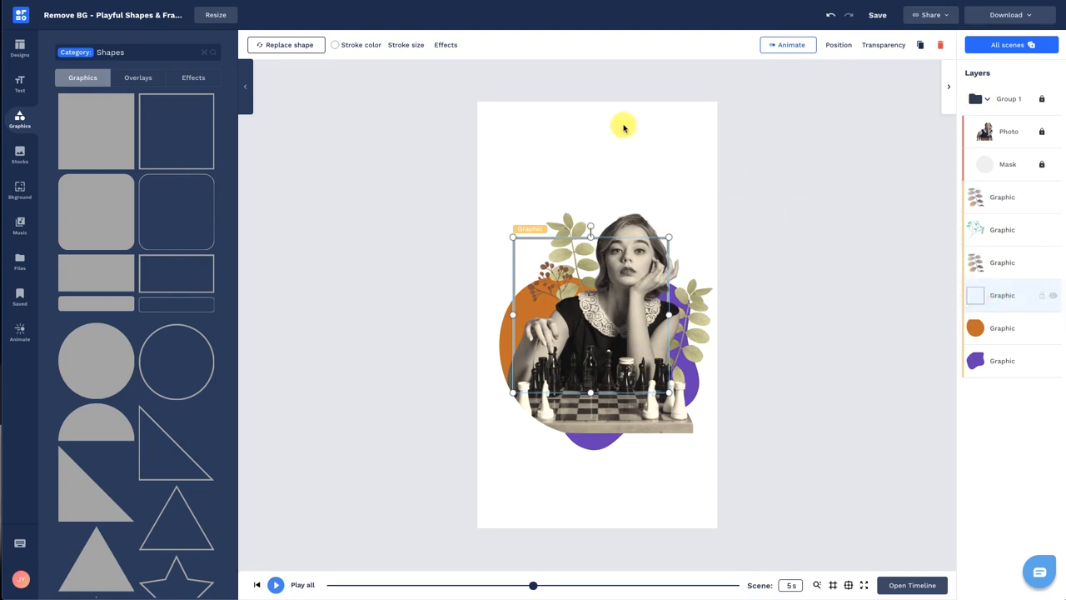
Set the square outline's stroke colour to black and shift the square slightly to the right.
left_click(355, 48)
left_click(72, 470)
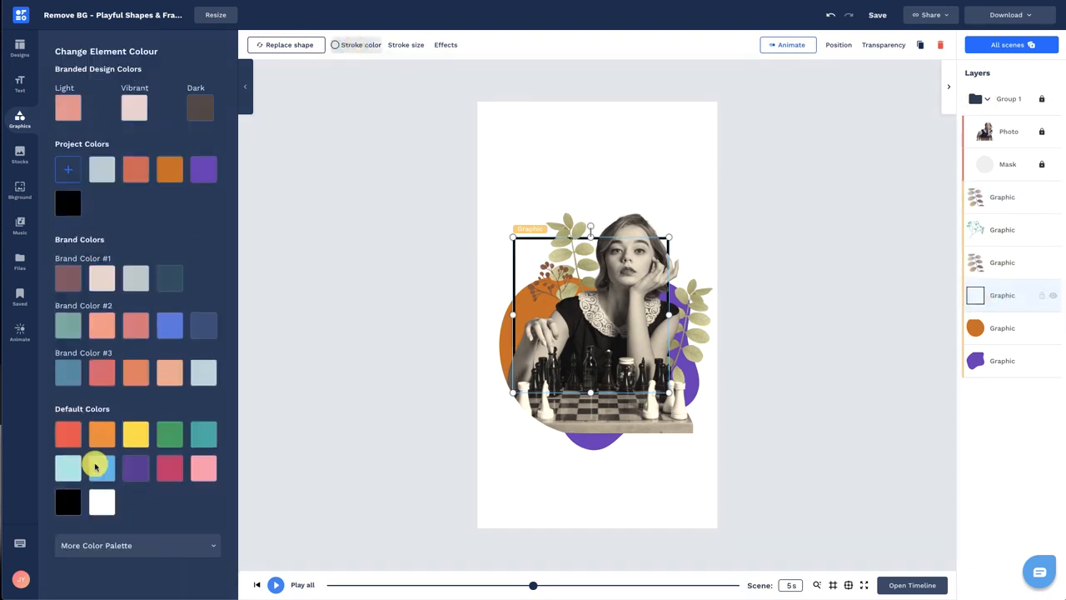
left_click_drag(666, 234, 674, 242)
left_click(768, 238)
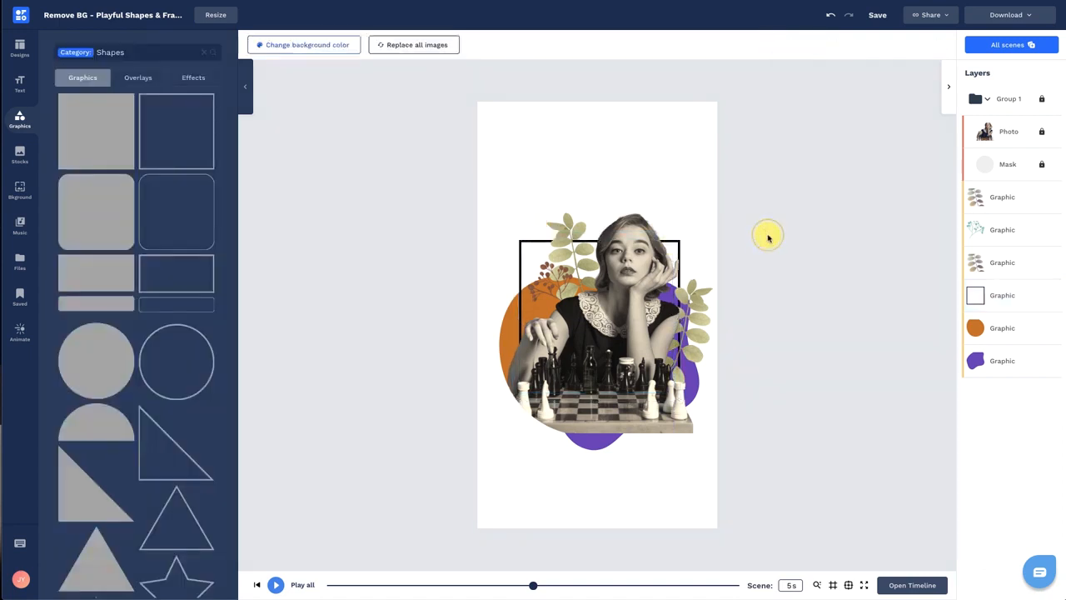
Unlock the photo group and enlarge the chess player slightly.
left_click(1029, 103)
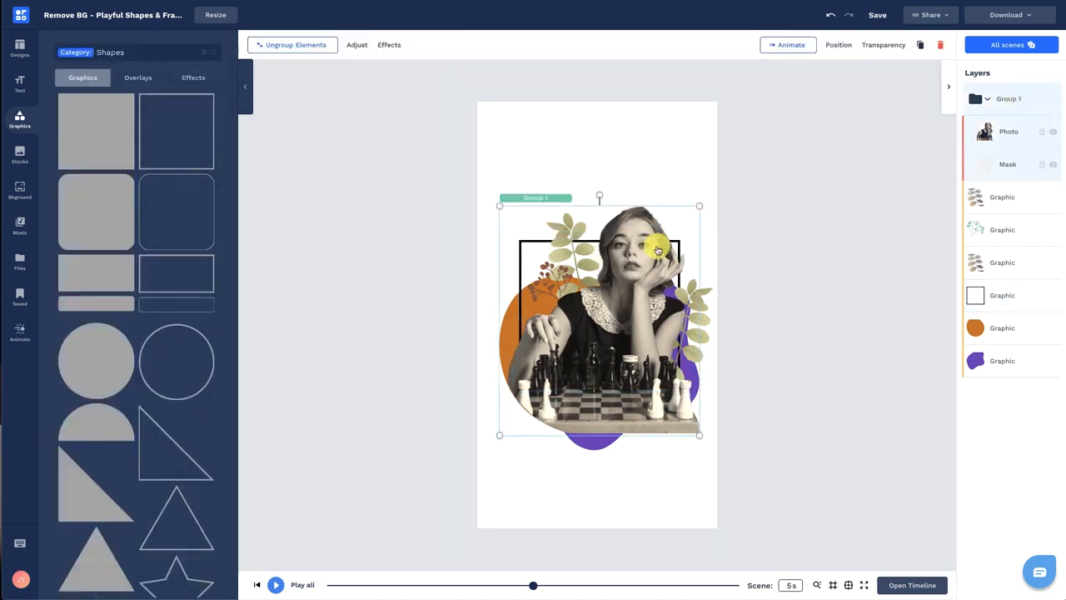
left_click(789, 265)
Duplicate the orange blob behind the woman, shrink the copy, place it above her head and recolour it purple.
left_click(1002, 328)
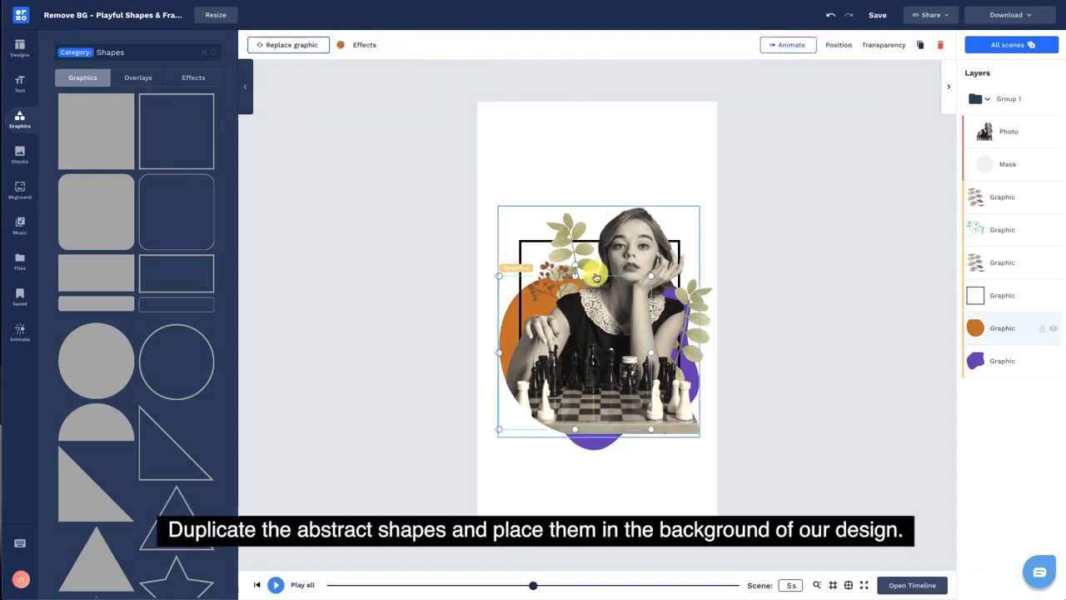
left_click_drag(514, 318, 702, 197)
left_click(919, 46)
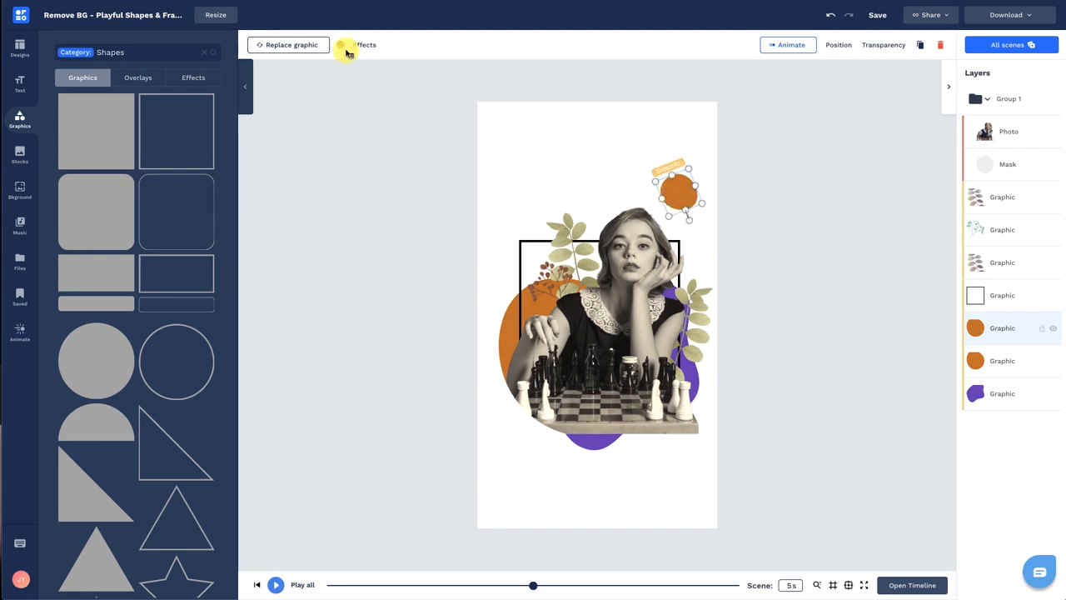
left_click(341, 44)
left_click(205, 172)
left_click(550, 150)
left_click(676, 197)
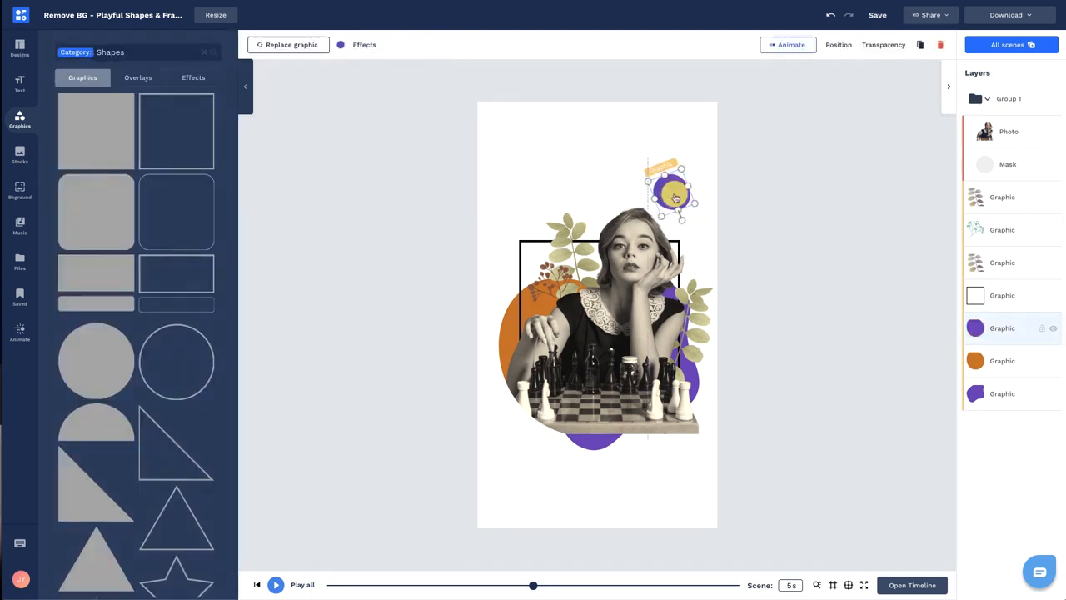
left_click_drag(699, 210, 685, 233)
Add two small copies of the purple blob, beside the square's left edge and below the large orange shape.
key("ctrl+d")
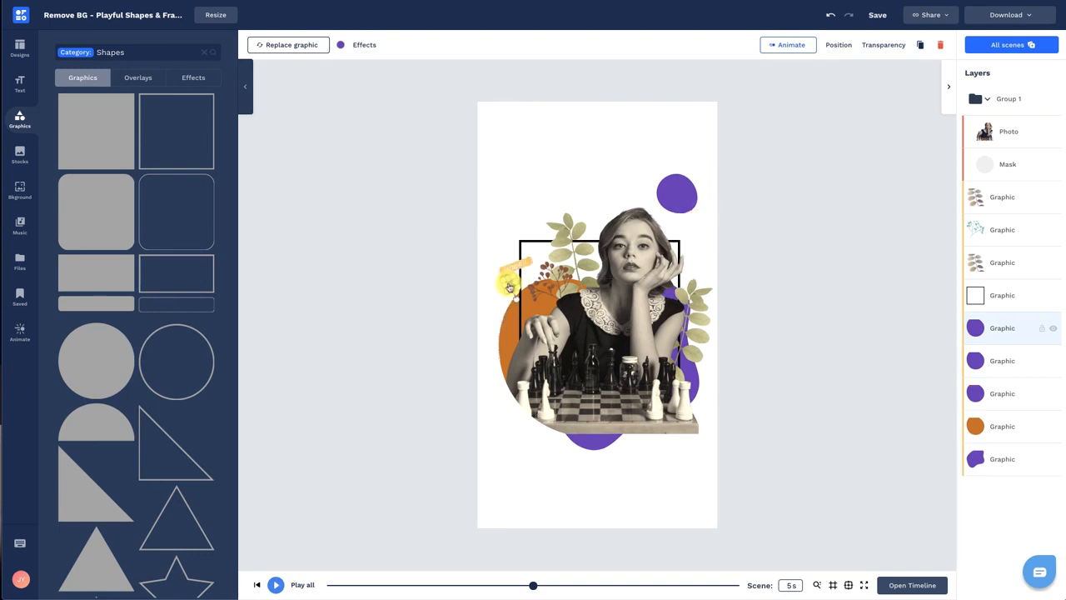
left_click_drag(534, 450, 517, 431)
left_click(443, 366)
Duplicate the larger purple blob, place the copy below the chessboard's left corner and recolour it orange.
left_click(672, 191)
key("ctrl+d")
left_click_drag(673, 193, 531, 468)
left_click(341, 46)
left_click(169, 169)
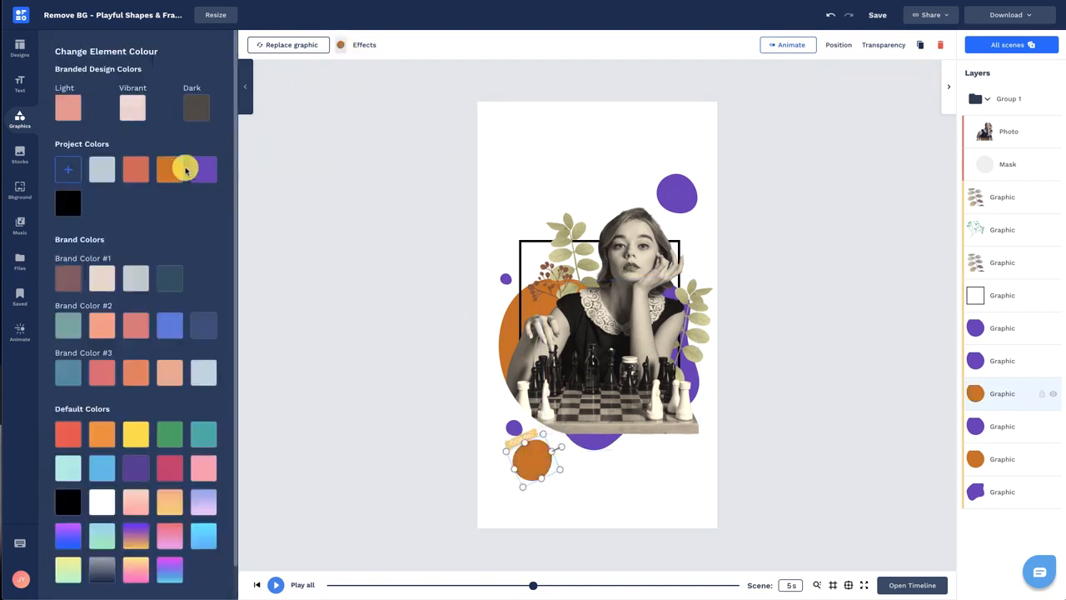
Add two small copies of the orange blob, beside the woman's hand and near the page's upper-right corner.
key("ctrl+d")
left_click_drag(521, 463, 688, 237)
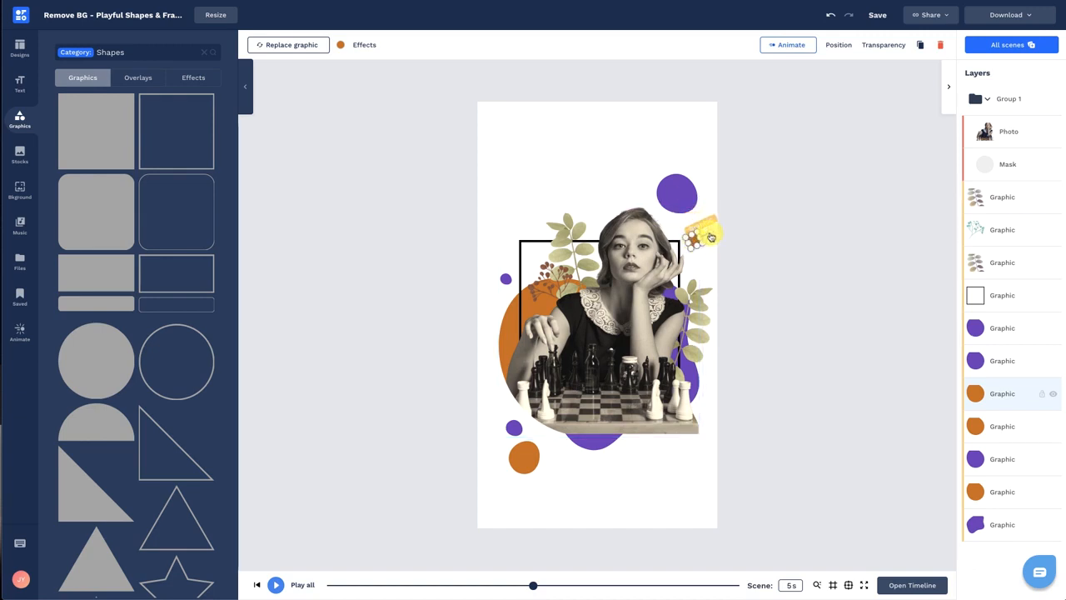
key("ctrl+d")
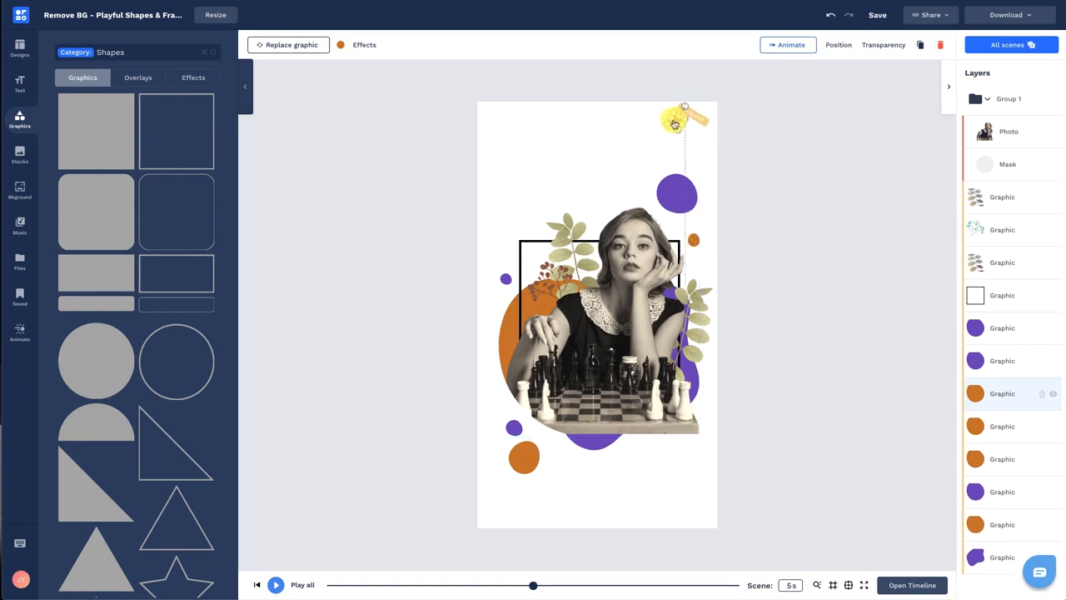
left_click(759, 136)
Shift the purple blob above the woman's head and the small orange blob beside her hand slightly down and right.
left_click_drag(680, 190, 688, 197)
left_click(695, 243)
left_click(793, 189)
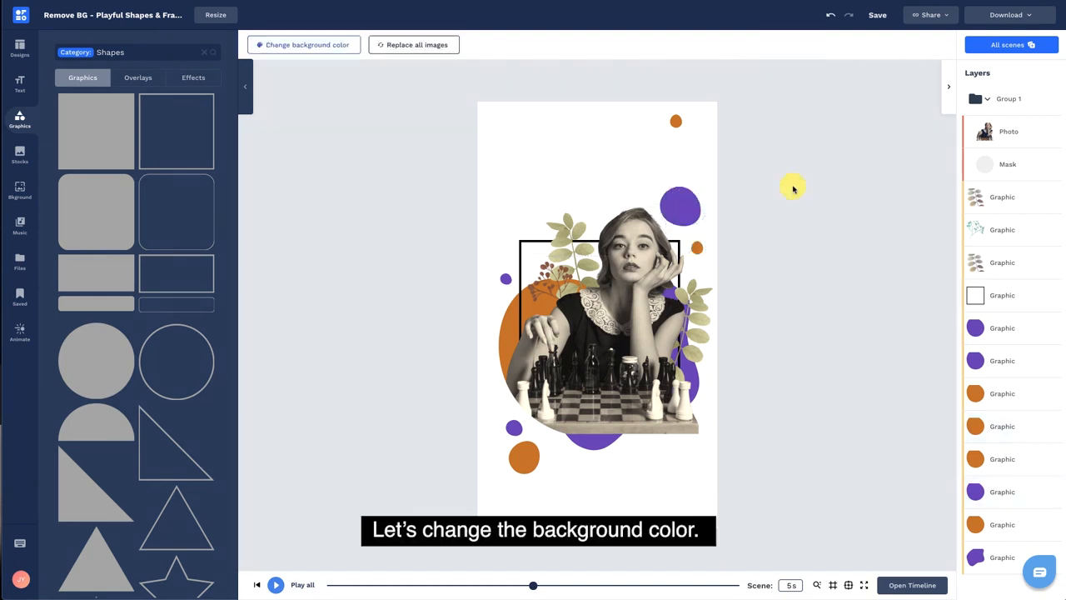
Change the page's background to the cream colour #FFF5D8.
left_click(345, 48)
left_click(69, 171)
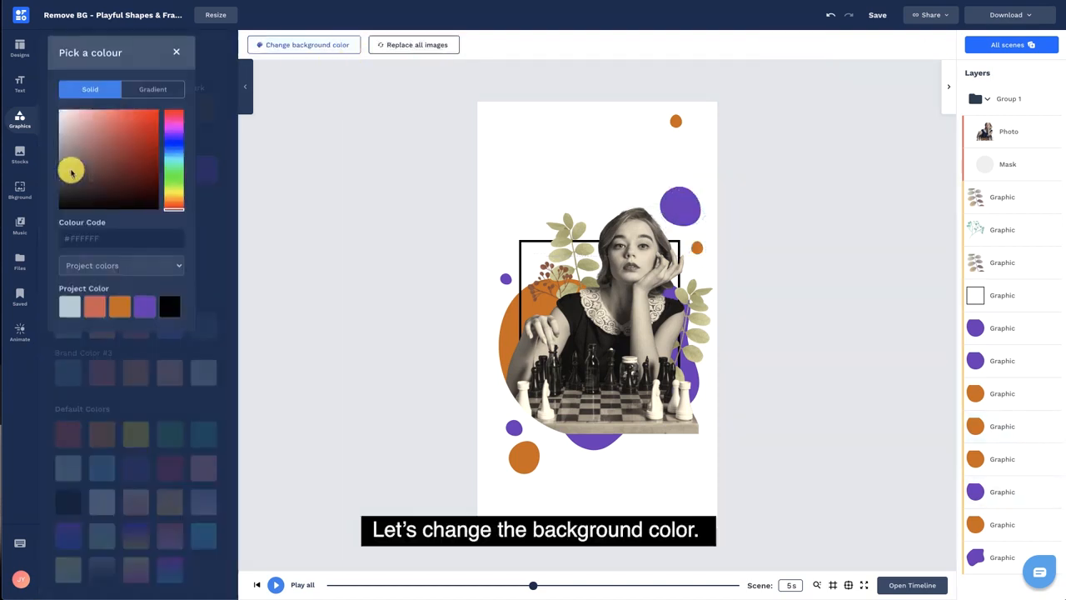
left_click(80, 235)
type("FFF5D8")
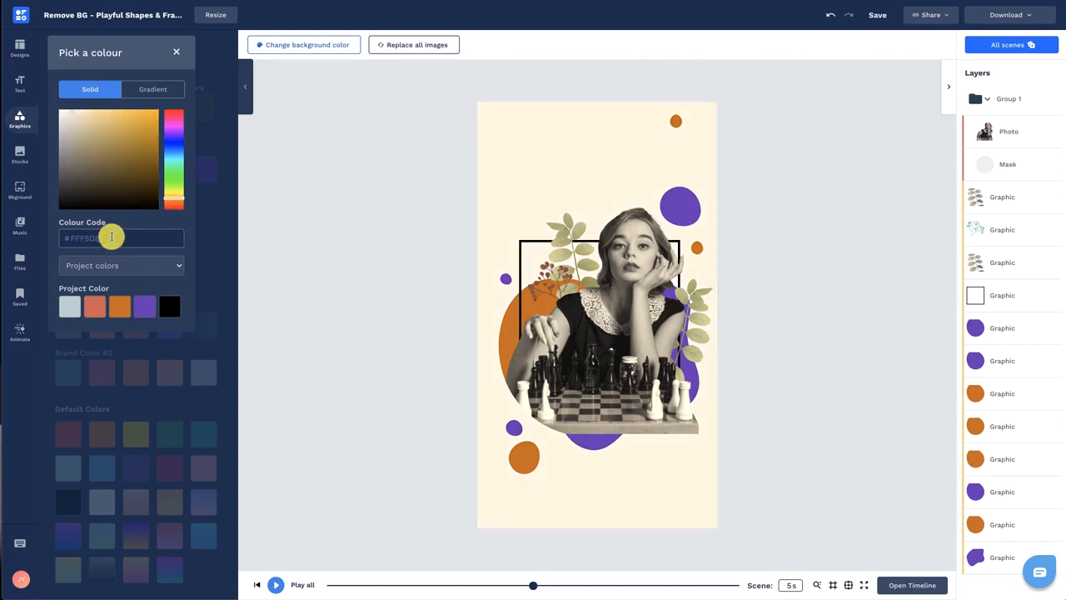
left_click(175, 53)
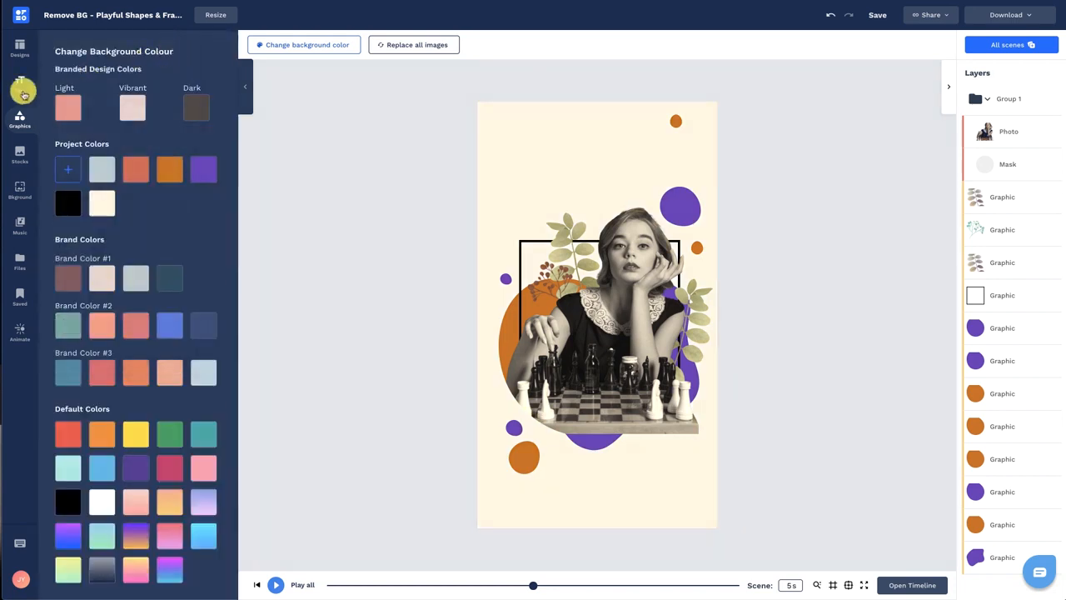
Add a heading that reads "CHECKMATE".
left_click(19, 83)
left_click(142, 63)
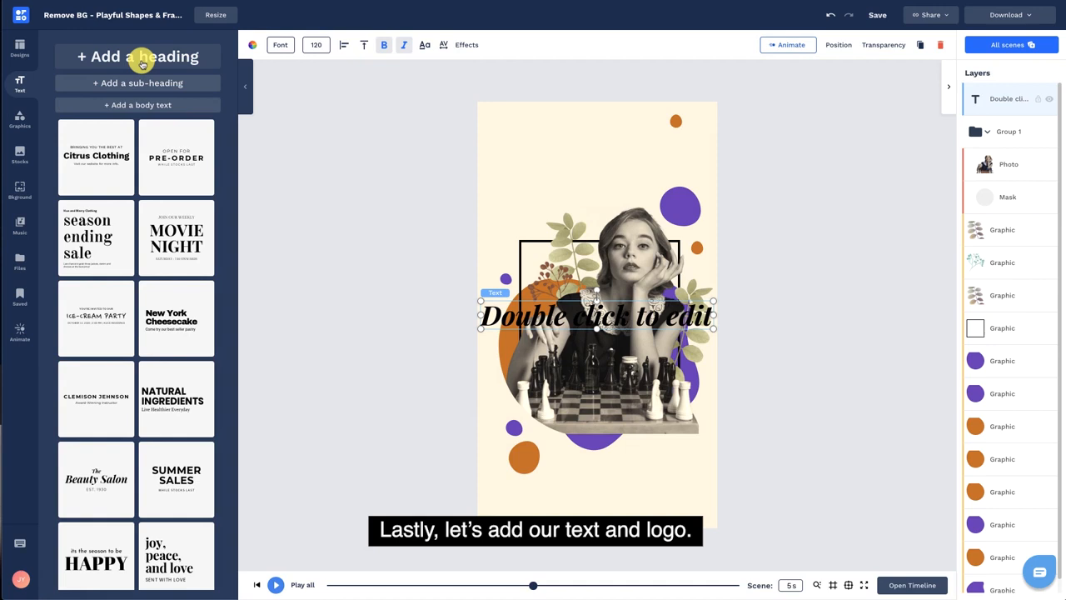
double_click(517, 313)
type("CHECKMATE")
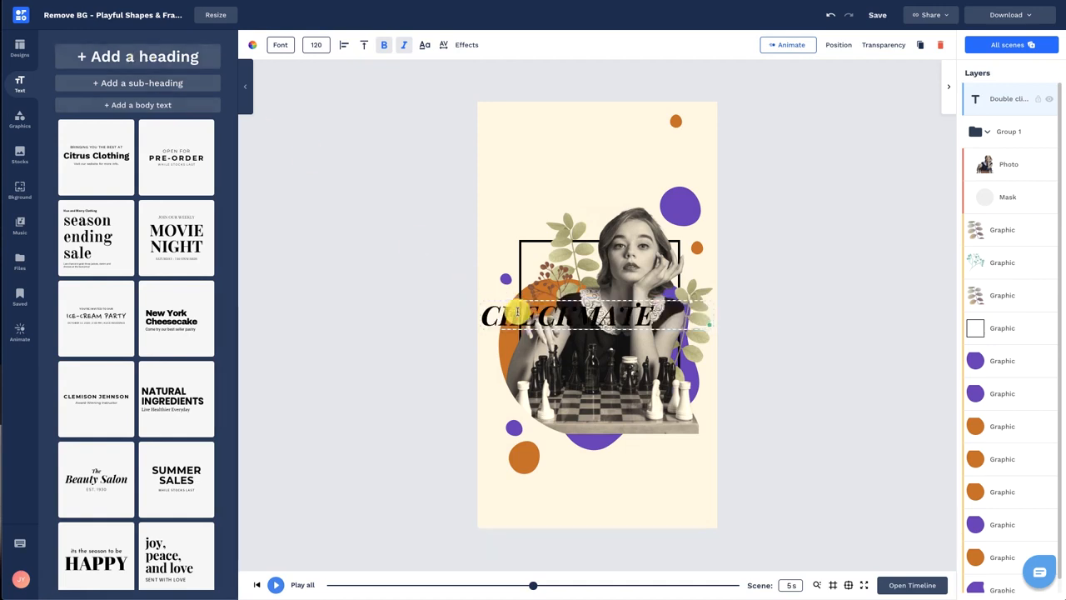
Format the heading as upright, all-caps text at size 130, adjust its letter spacing and place it above the woman.
left_click(307, 48)
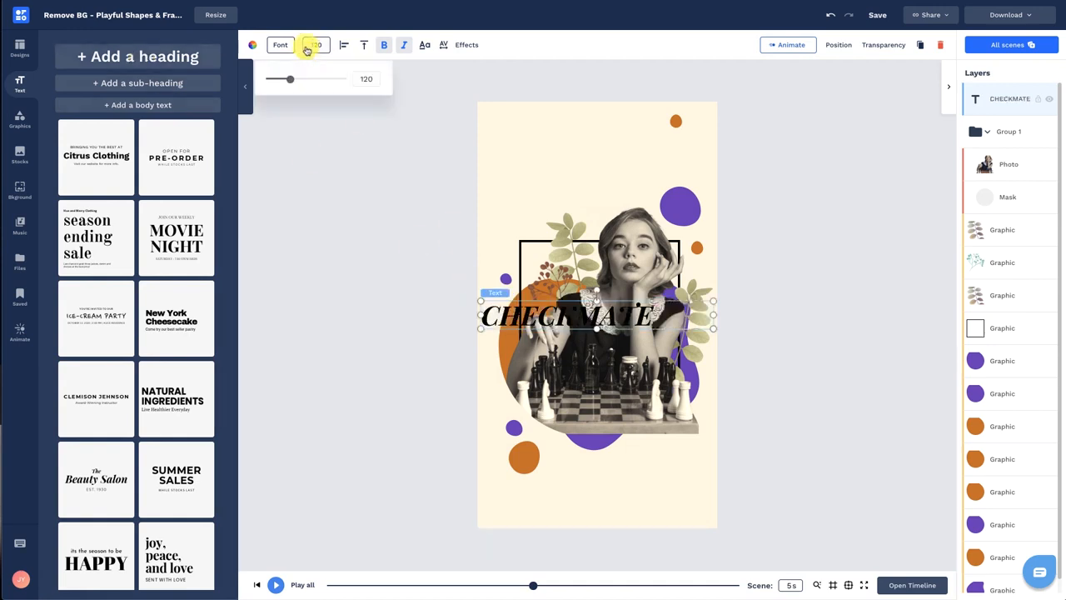
left_click(404, 45)
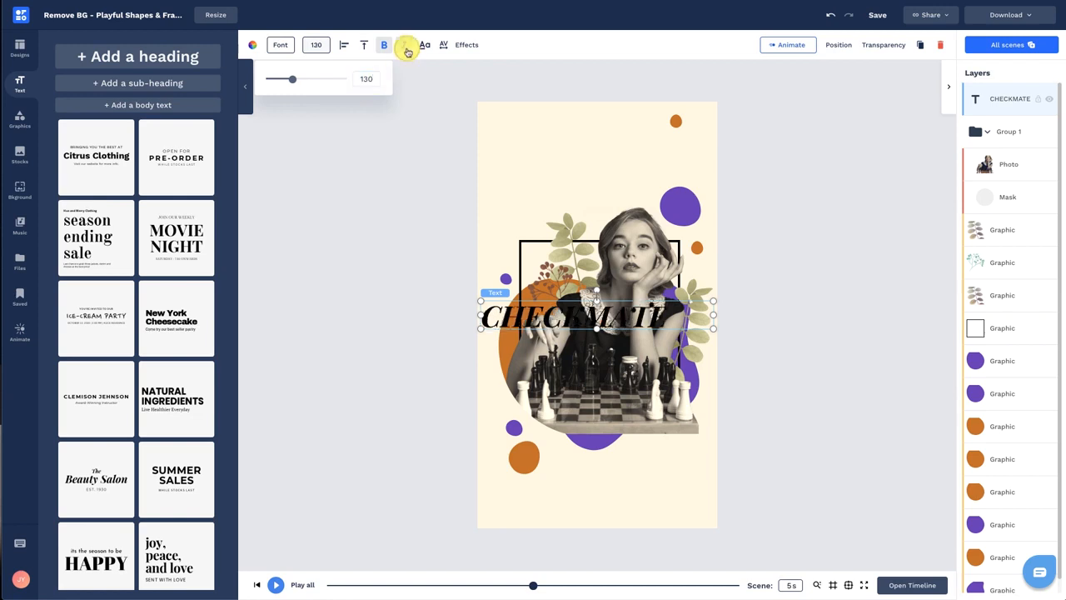
left_click(423, 46)
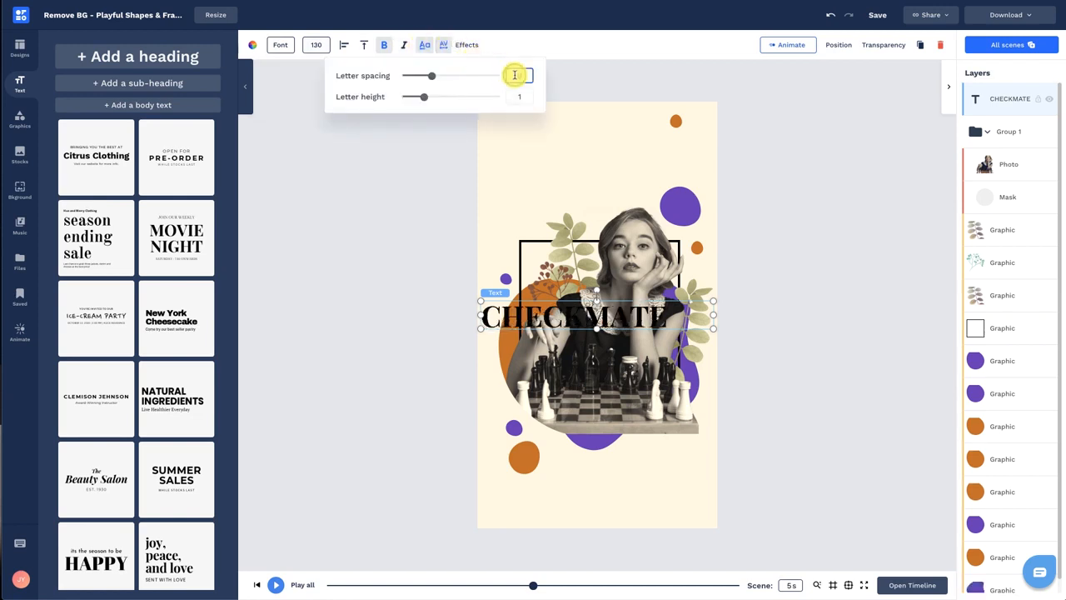
left_click(439, 187)
left_click_drag(543, 321, 559, 171)
Duplicate the heading as "Prediction / Strategy / Analytics" in non-bold italic, without all caps, at size 50.
key("ctrl+d")
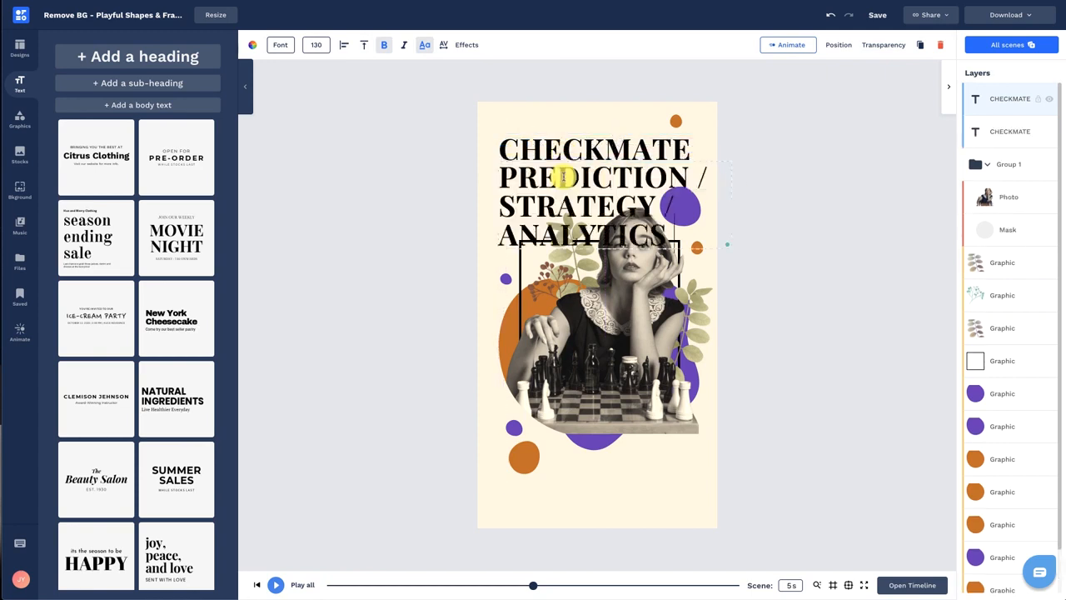
key("ctrl+a")
left_click(425, 44)
left_click(384, 44)
left_click(403, 44)
left_click(316, 44)
type("50")
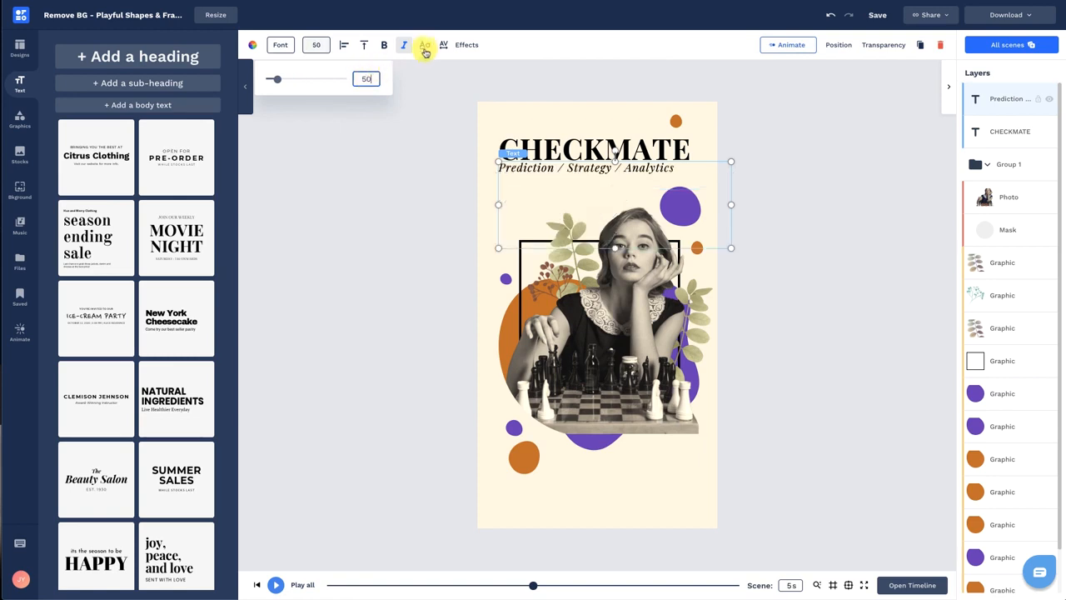
Tighten the subtitle's letter spacing, reduce its text box to one line and position it directly below the lowered heading.
left_click(444, 44)
left_click(428, 176)
left_click(546, 179)
left_click_drag(615, 248, 649, 186)
left_click(634, 152)
left_click(640, 176, "shift")
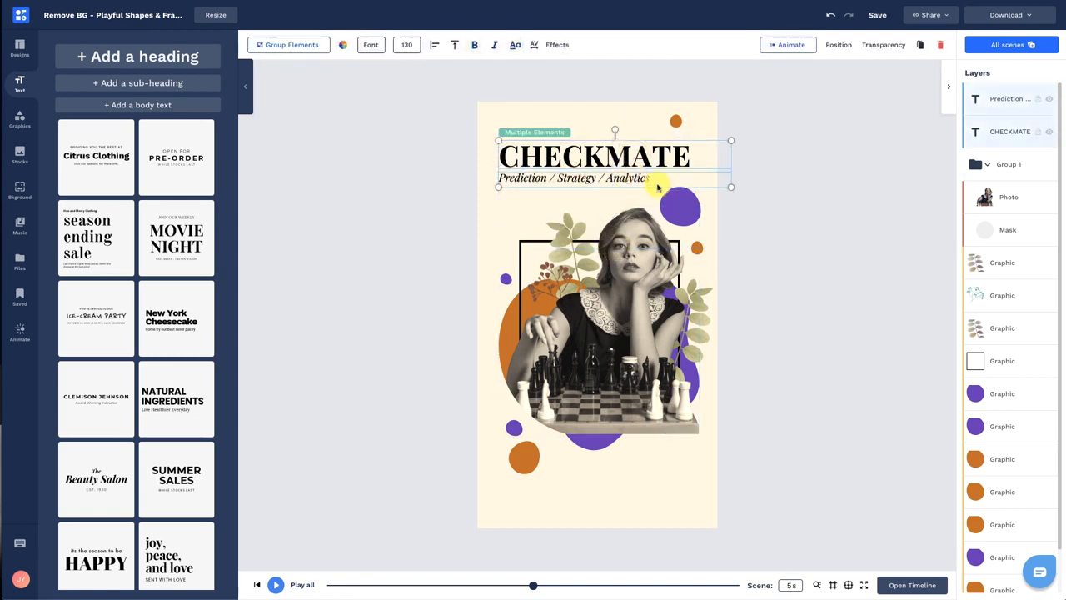
left_click(769, 250)
Insert the black logo from the uploaded logos, shrink it and place it in the page's lower-right corner.
left_click(25, 263)
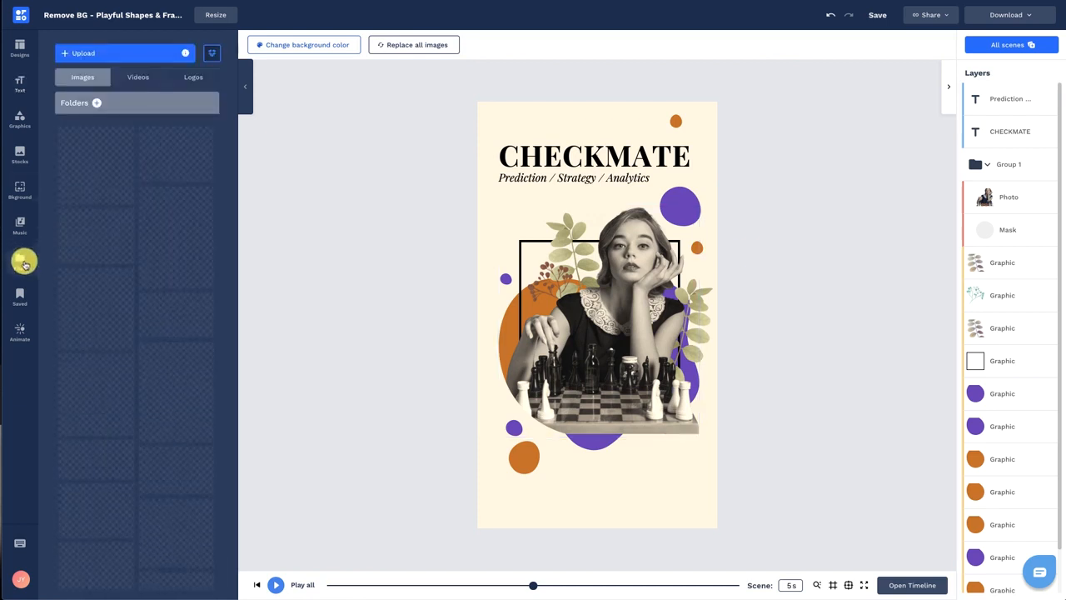
left_click(214, 80)
left_click(122, 140)
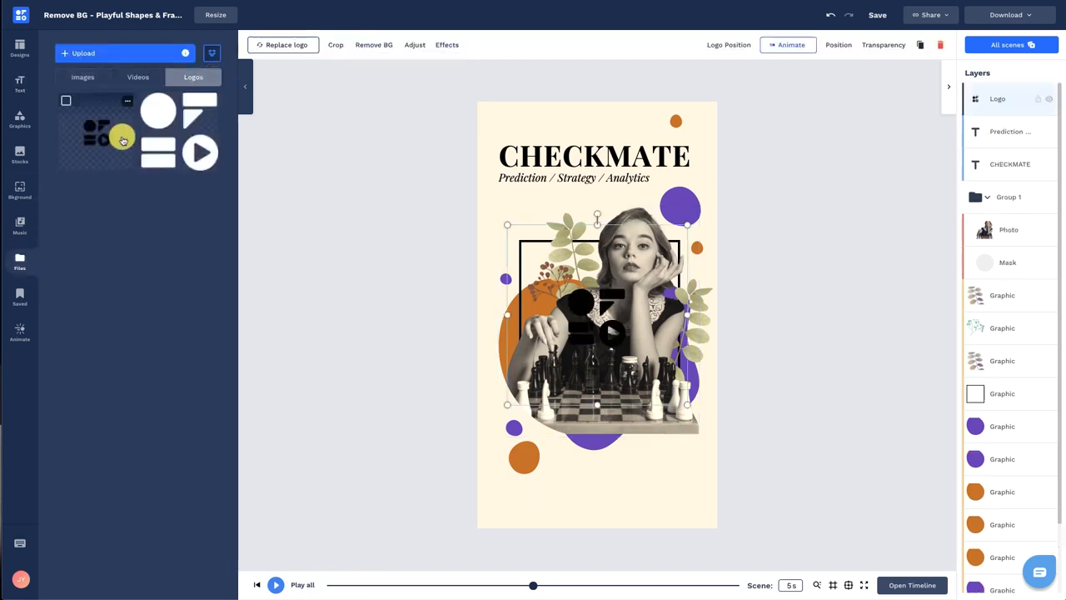
left_click_drag(582, 329, 710, 499)
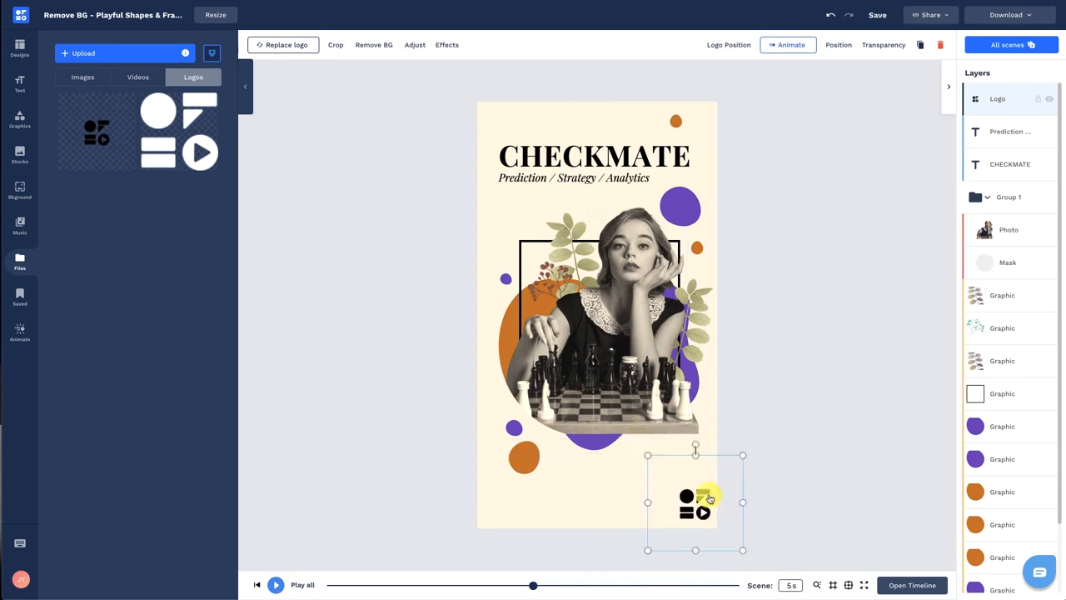
left_click(765, 444)
Slightly enlarge and lower the chess player group with its surrounding graphics, and move the right leaf branch down.
left_click(1028, 202)
scroll(1012, 267, "down", 2)
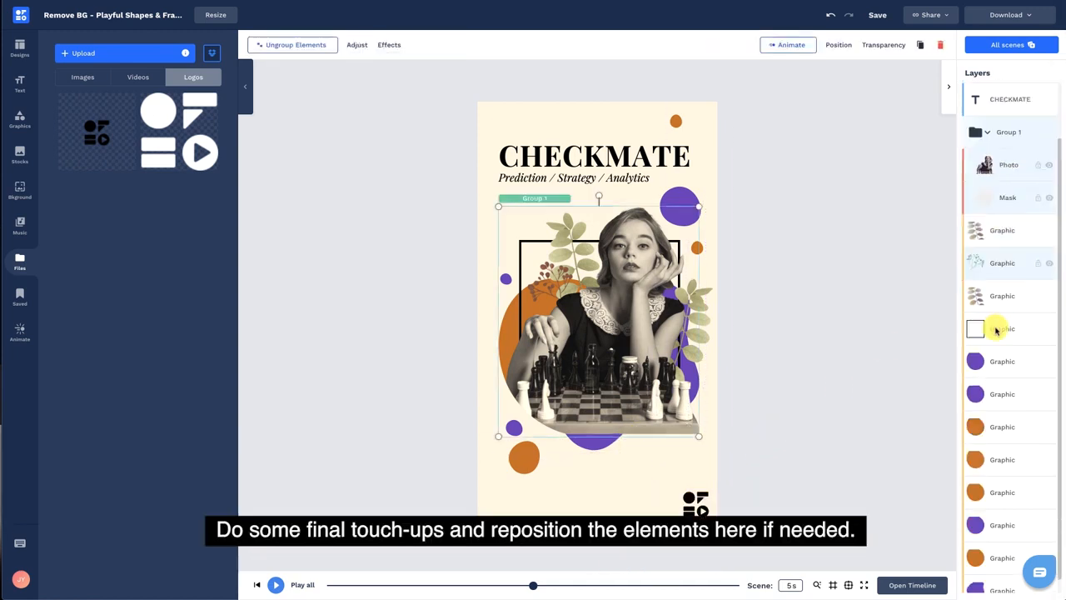
left_click(1003, 542, "shift")
left_click(1004, 577, "shift")
left_click_drag(703, 207, 712, 200)
left_click_drag(659, 254, 652, 271)
left_click(756, 276)
left_click_drag(704, 302, 708, 333)
left_click(850, 219)
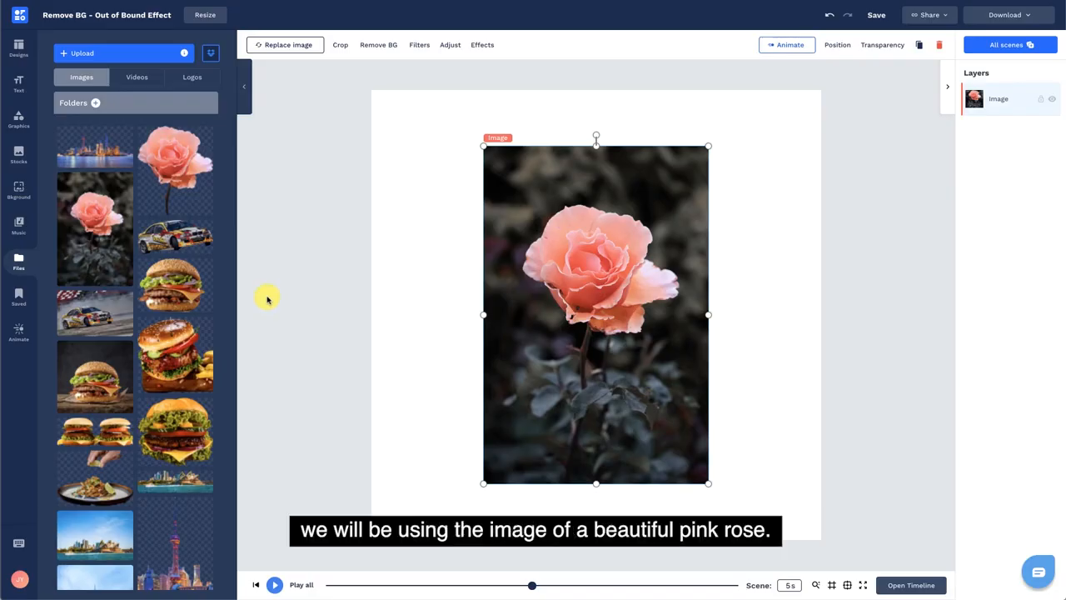
Insert the letter R mask over the rose photo and shrink it to roughly the photo's width.
left_click(26, 159)
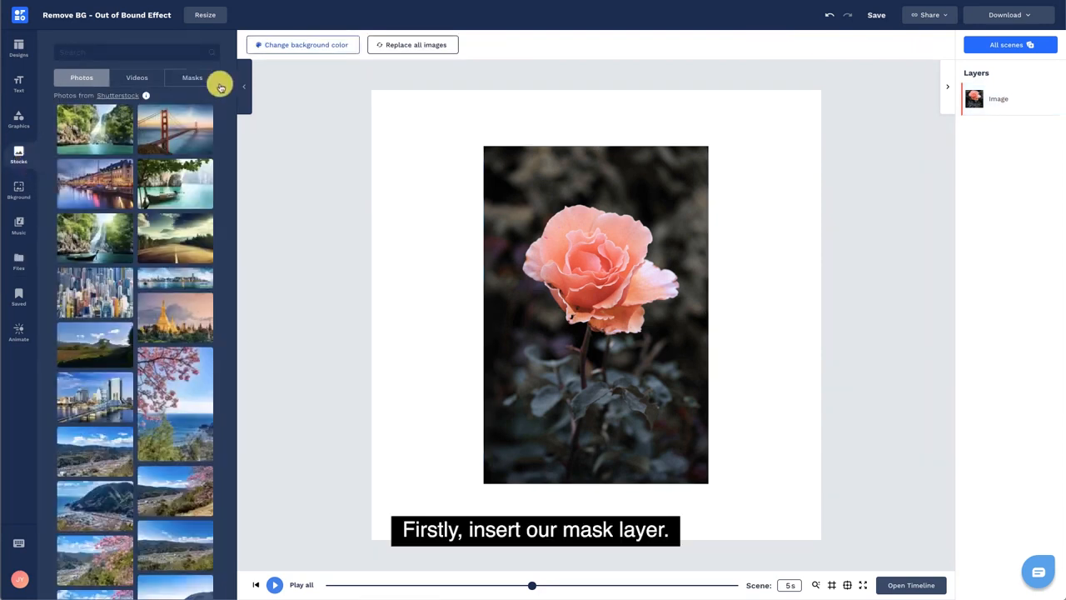
left_click(192, 78)
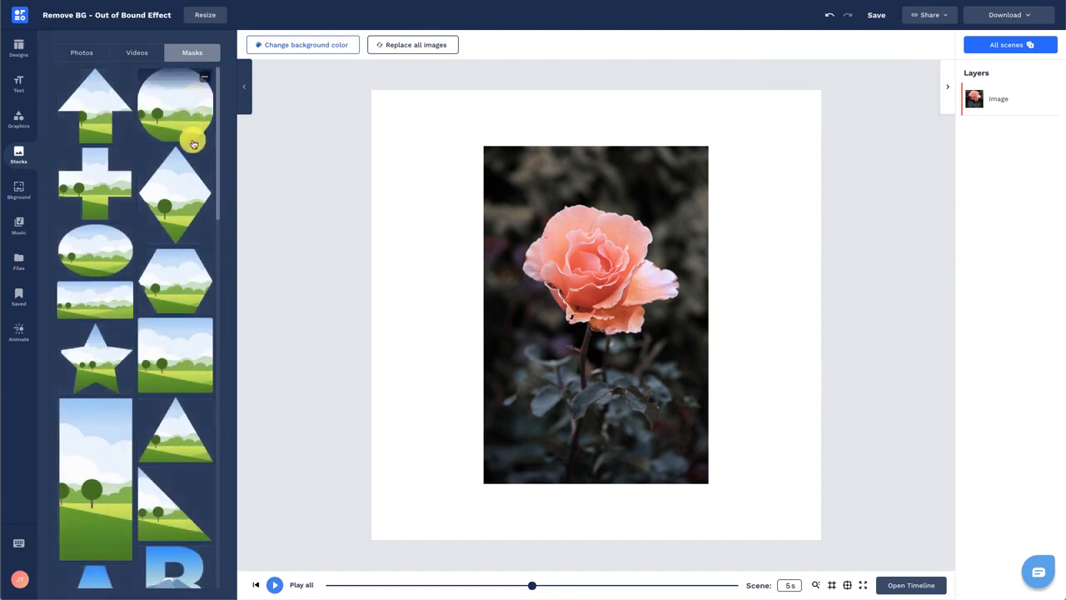
scroll(194, 138, "down", 10)
scroll(186, 196, "down", 2)
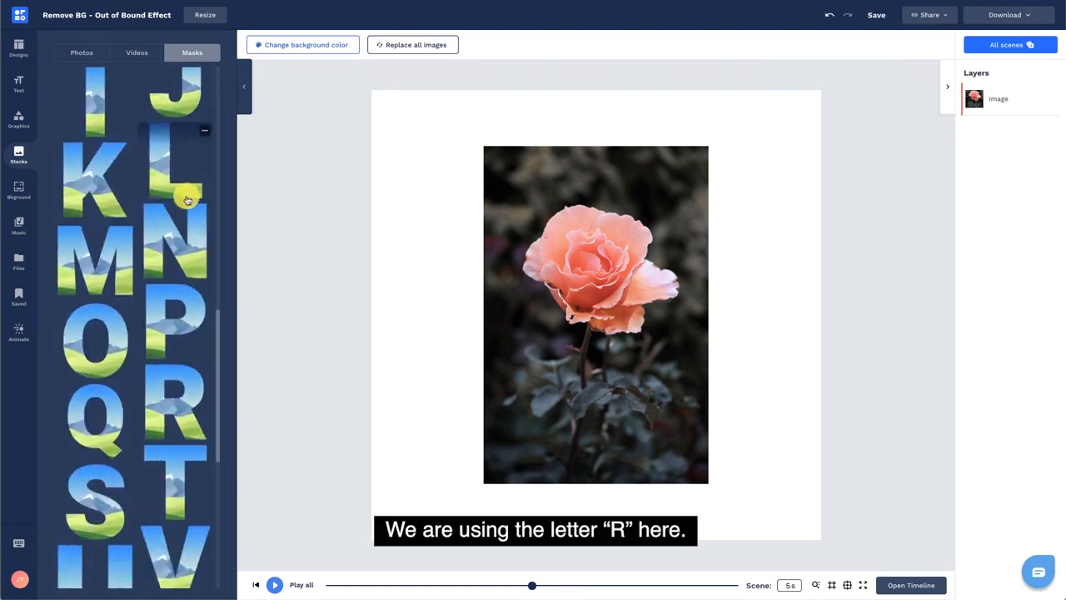
left_click(176, 418)
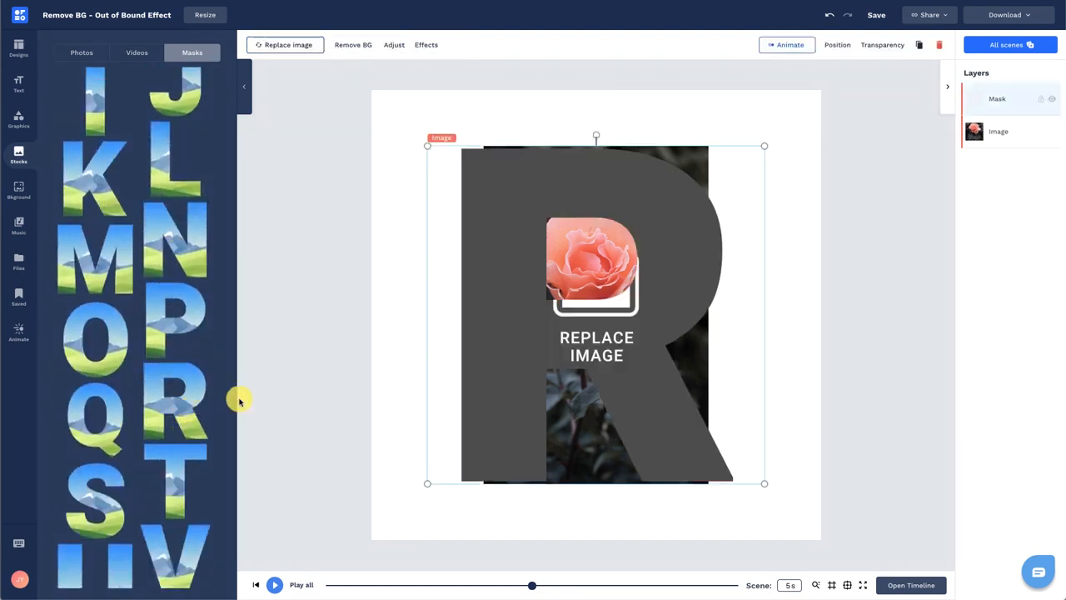
left_click_drag(762, 145, 674, 227)
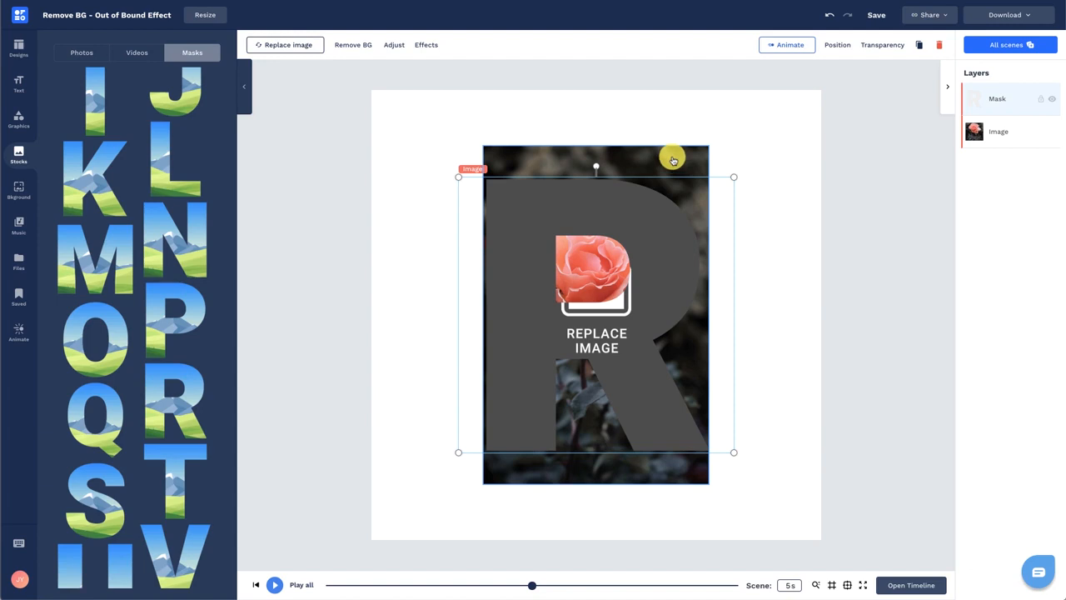
Bring the rose photo's layer above the mask and rename it "Guide".
left_click(674, 160)
left_click_drag(976, 115, 993, 120)
double_click(999, 100)
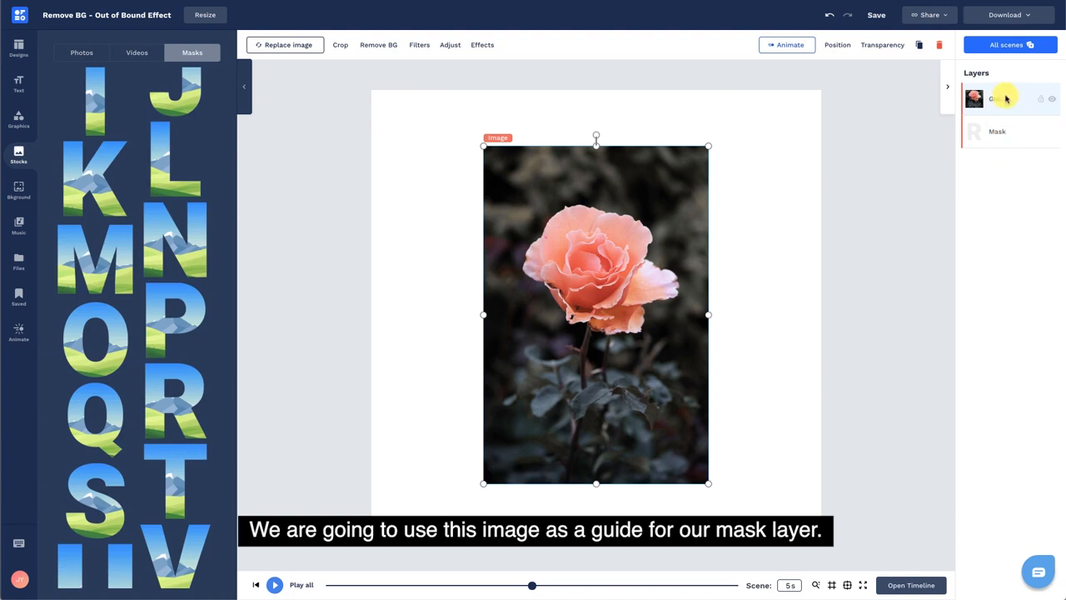
Make the guide photo semi-transparent, then enlarge and position it so the rose slightly overflows the upper part of the R.
left_click(887, 46)
left_click_drag(794, 74, 818, 79)
left_click_drag(483, 146, 374, 64)
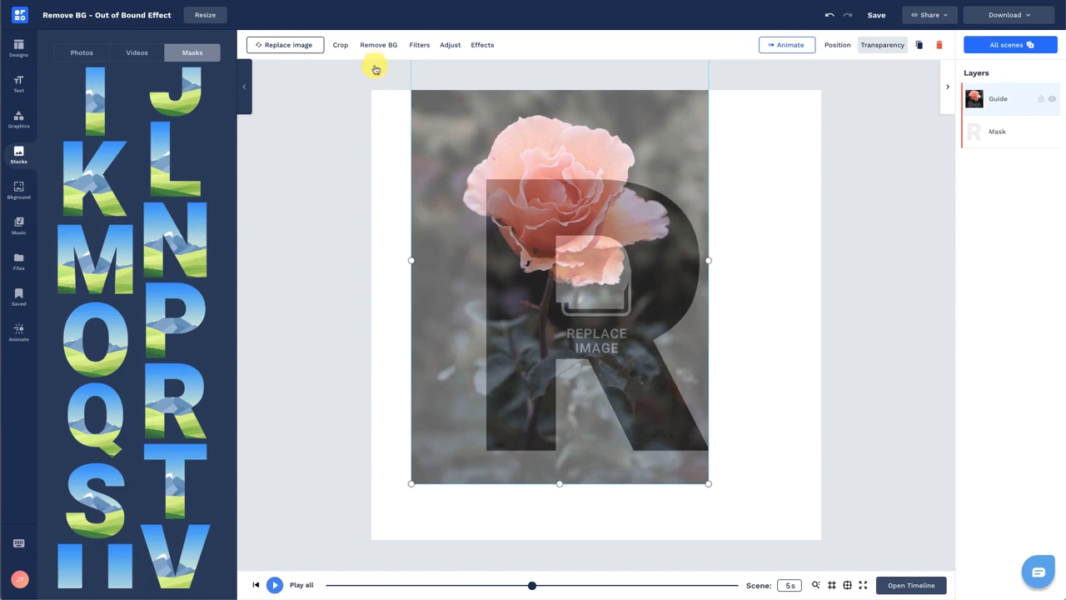
left_click_drag(708, 484, 744, 528)
left_click_drag(606, 159, 620, 193)
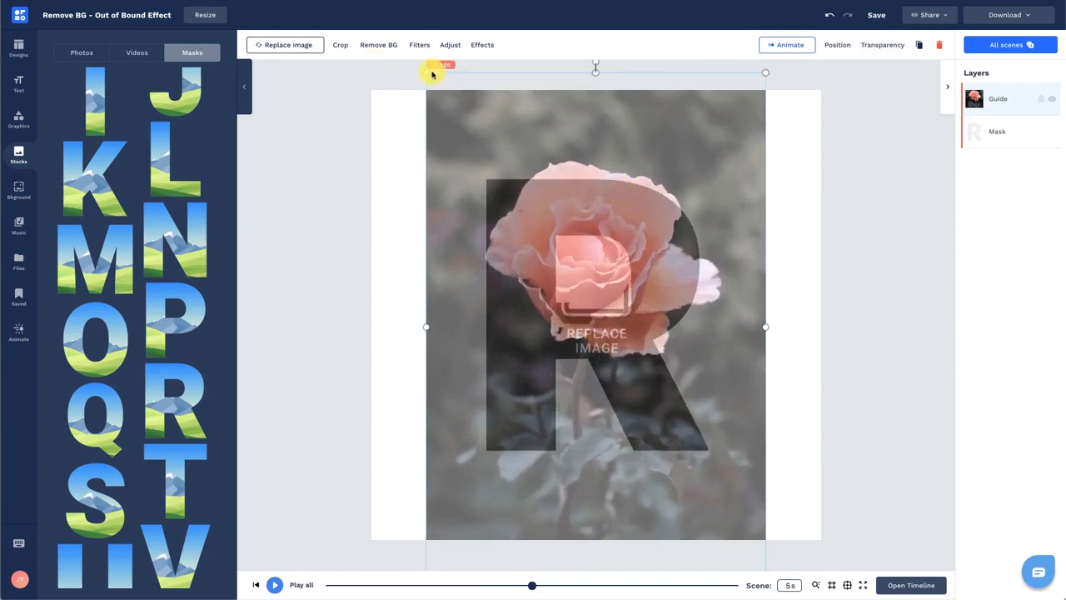
left_click_drag(433, 74, 436, 79)
left_click_drag(658, 167, 655, 165)
Move the Guide layer below the Mask layer and replace the mask's placeholder with the uploaded rose photo.
left_click_drag(992, 100, 995, 144)
left_click(1000, 105)
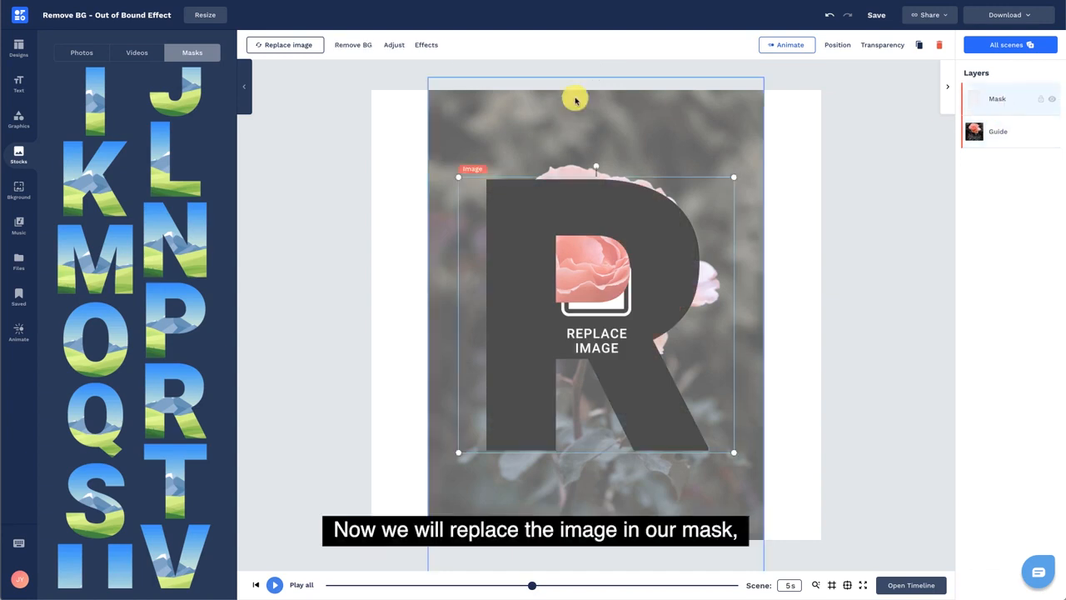
left_click(310, 51)
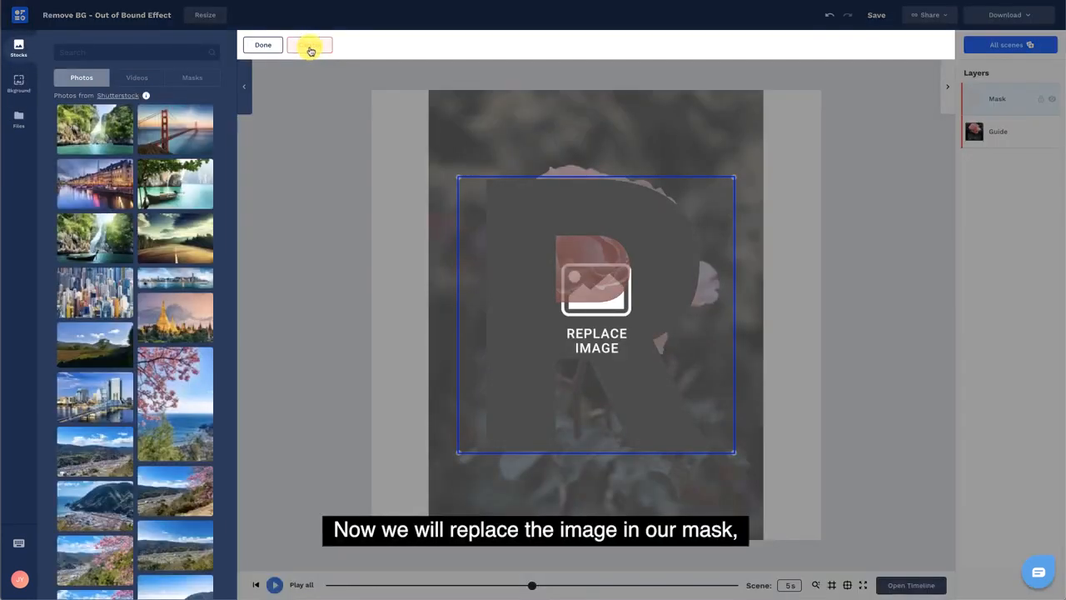
left_click(20, 119)
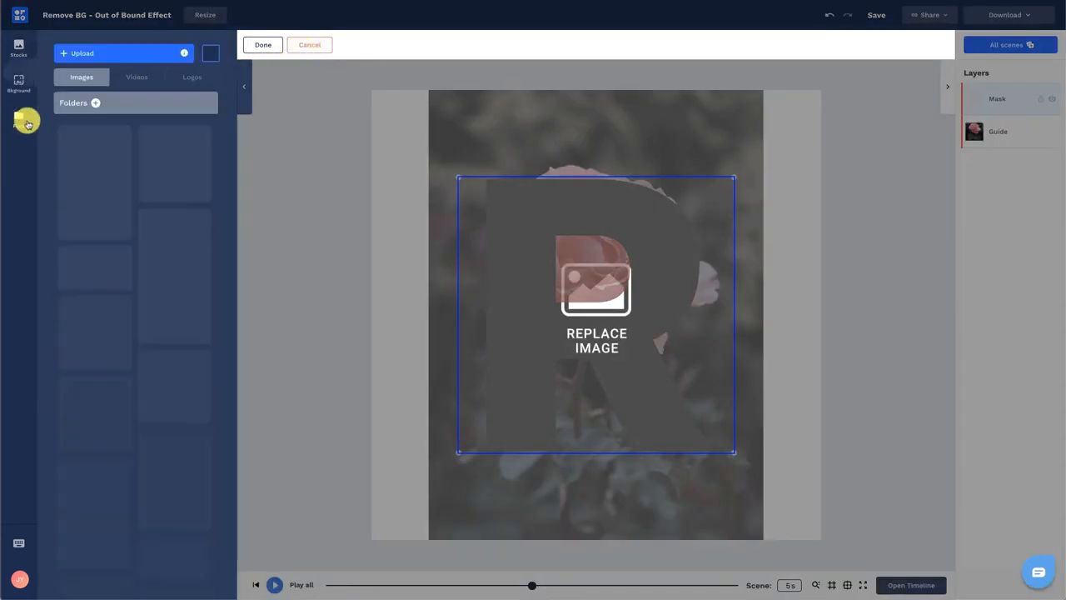
left_click(98, 219)
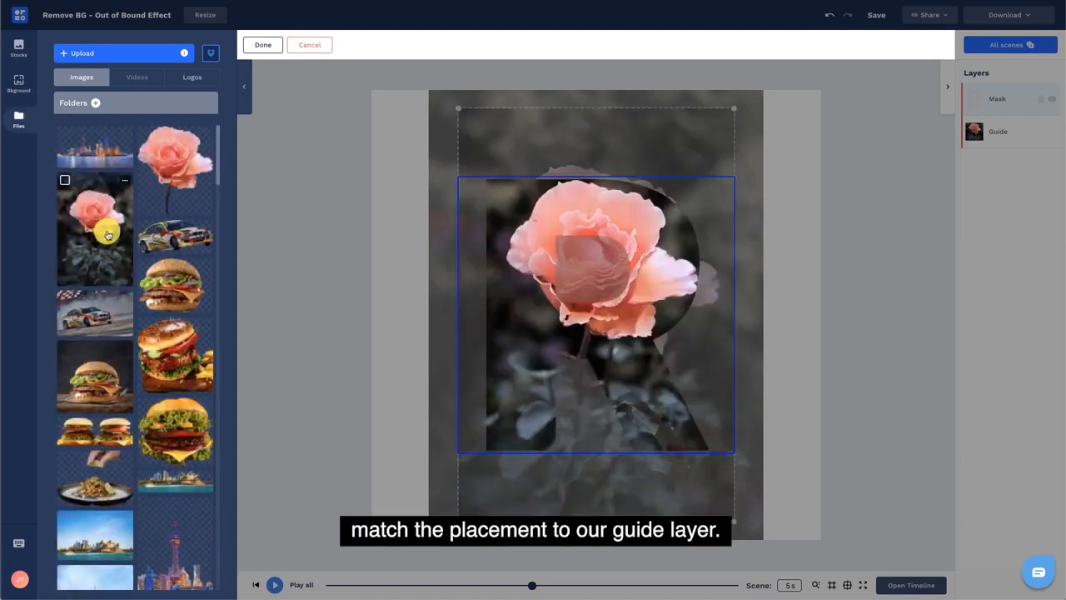
Enlarge and reposition the rose photo inside the R mask to match the guide photo's placement, and apply the replacement.
left_click_drag(461, 109, 426, 74)
left_click_drag(735, 523, 749, 554)
left_click_drag(665, 354, 665, 368)
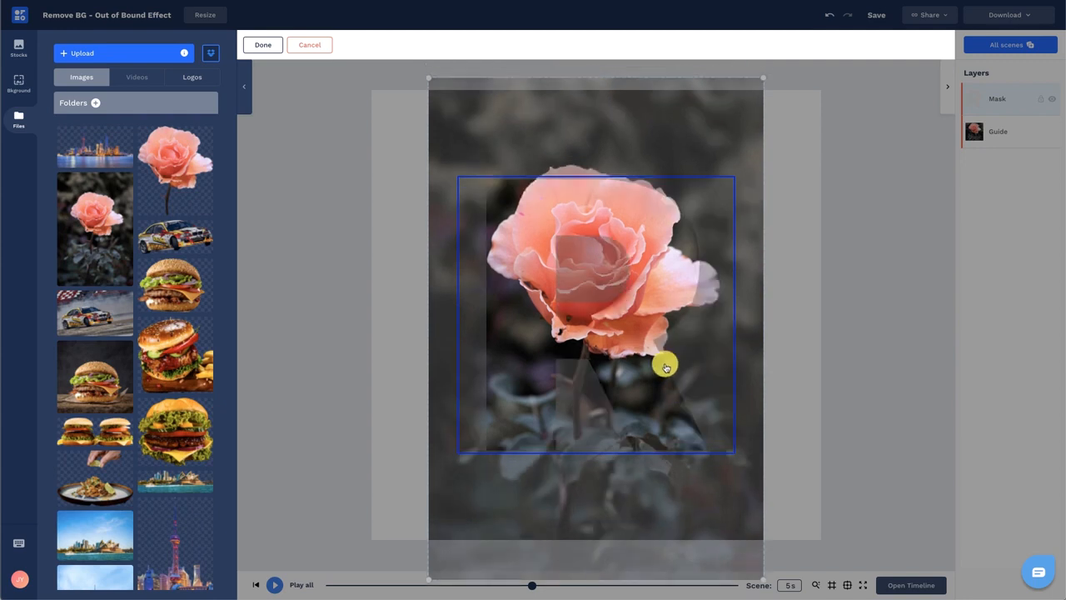
left_click(263, 46)
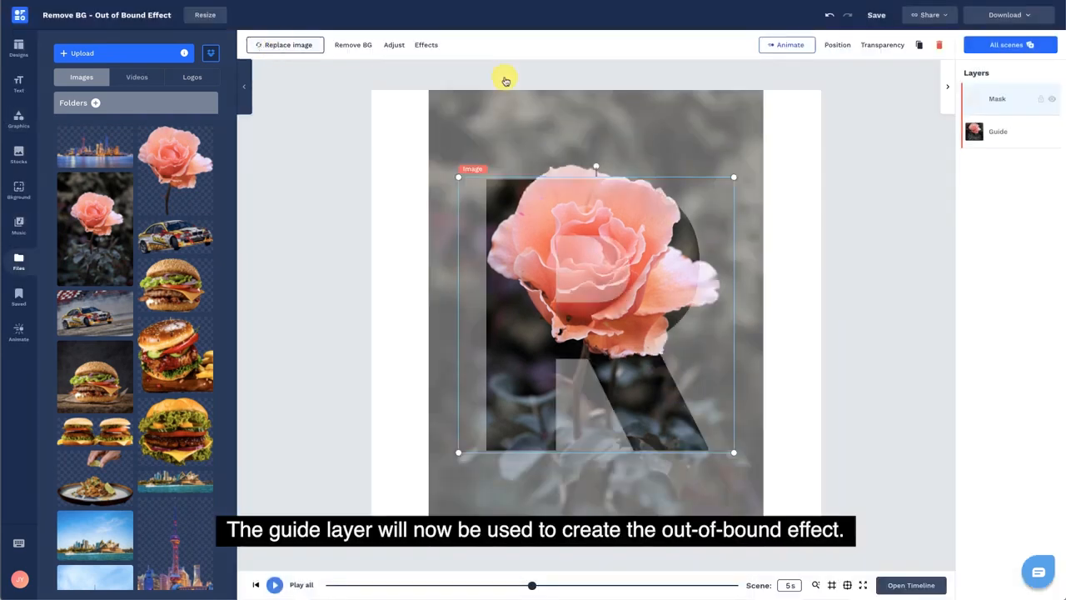
Bring the Guide layer back above the Mask layer and make the guide photo fully opaque.
left_click(1009, 140)
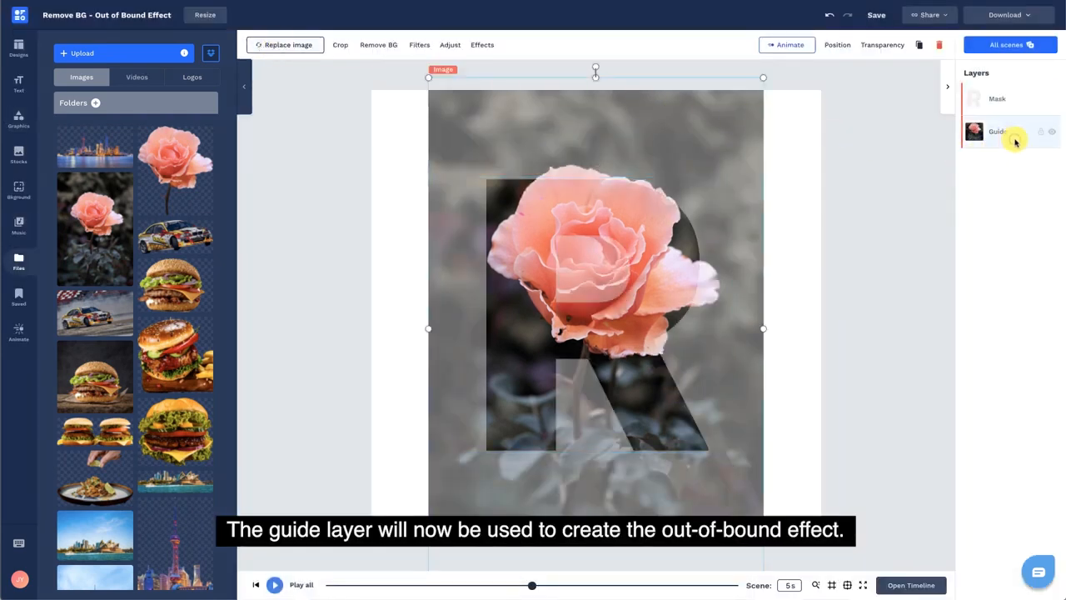
left_click_drag(1015, 142, 1011, 99)
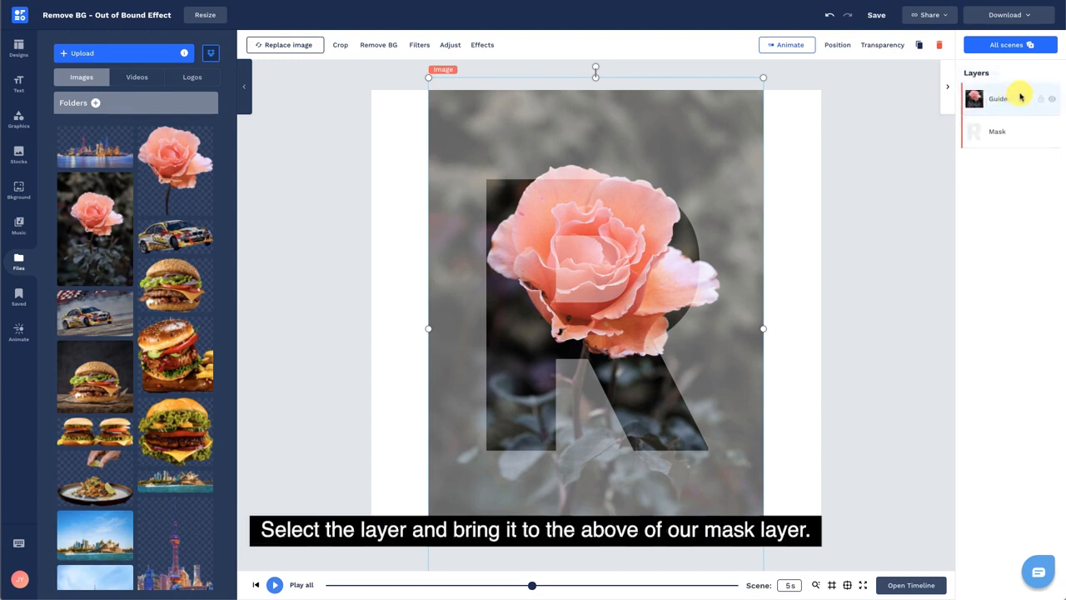
left_click(881, 46)
left_click_drag(821, 76, 785, 79)
left_click(875, 54)
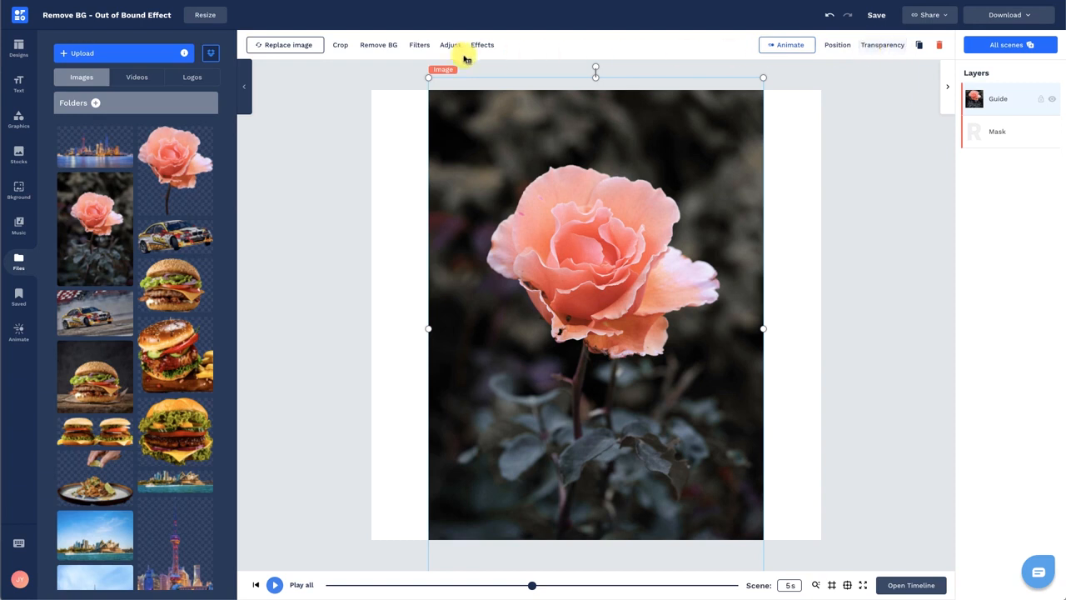
Remove the background from the guide rose photo using 1 credit.
left_click(381, 47)
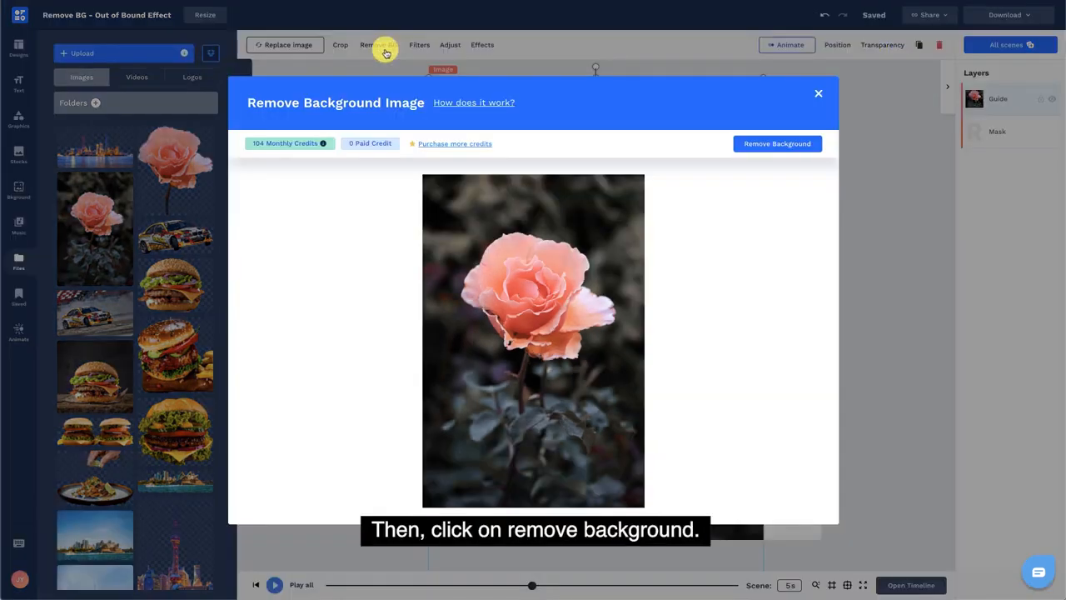
left_click(803, 150)
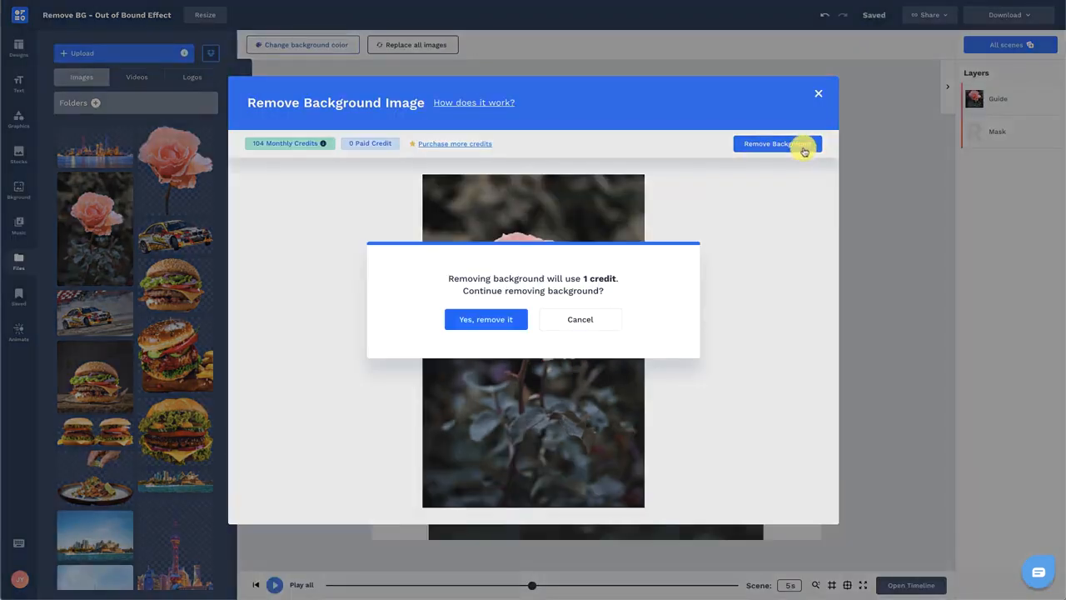
left_click(481, 330)
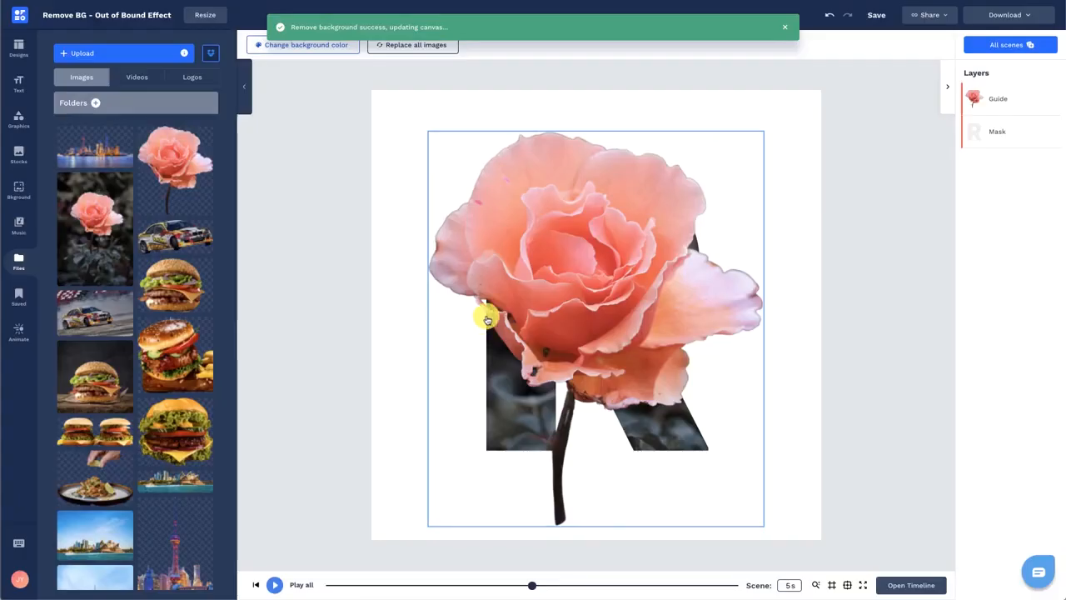
Shrink the rose cutout roughly to the R mask's height and make it semi-transparent.
left_click(483, 348)
left_click_drag(428, 526, 478, 454)
left_click_drag(764, 131, 745, 155)
left_click(884, 46)
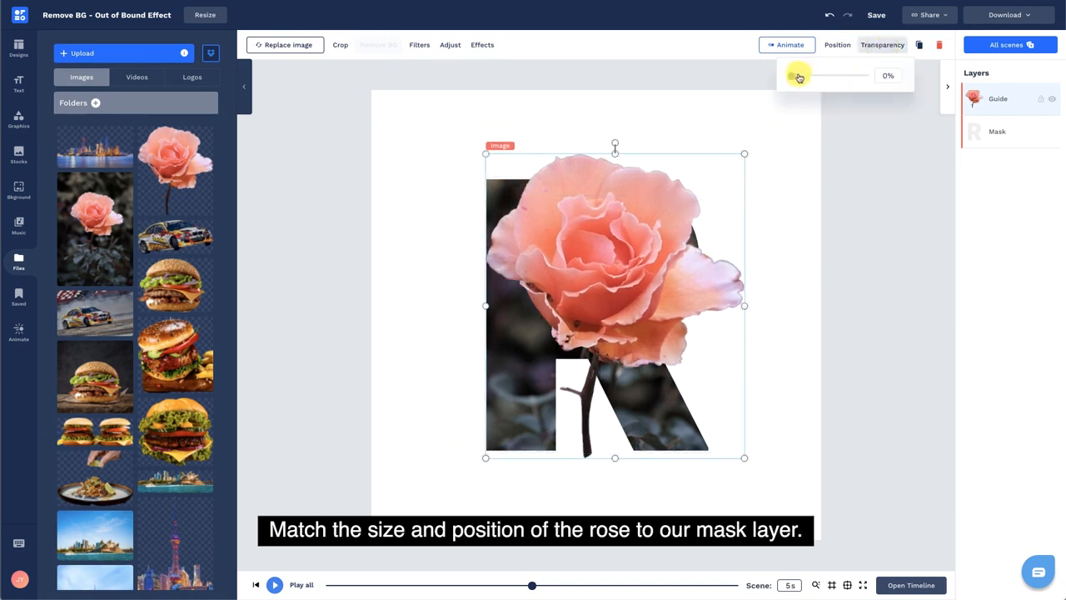
left_click_drag(797, 74, 821, 74)
Fine-tune the rose cutout's size and position to match the rose in the mask, and set its transparency to 0%.
left_click_drag(745, 153, 718, 175)
left_click_drag(627, 277, 620, 257)
left_click_drag(483, 445, 487, 439)
left_click(887, 47)
left_click_drag(824, 76, 792, 76)
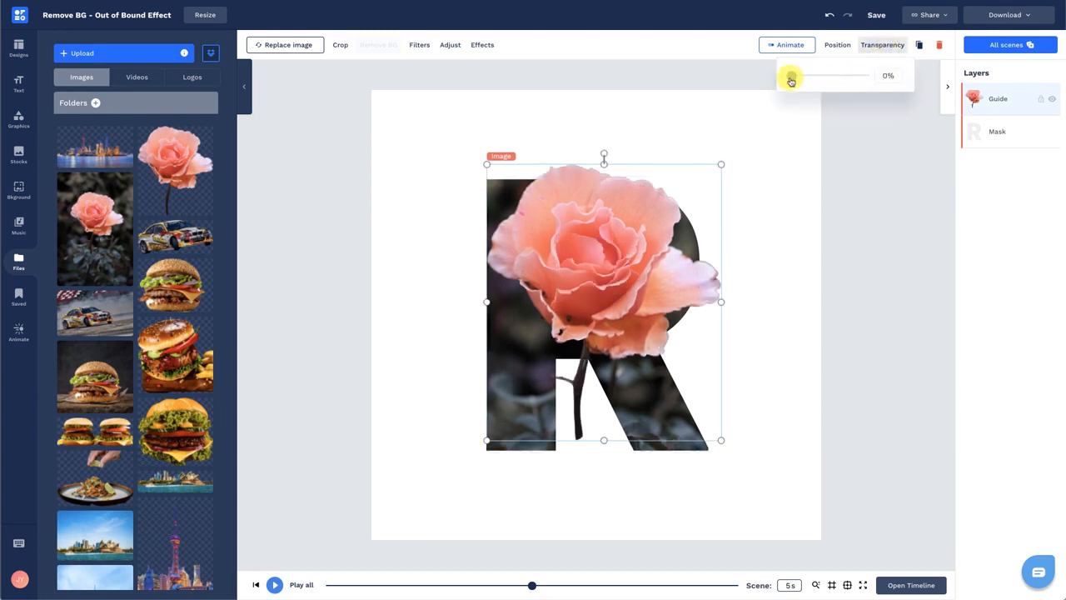
left_click(875, 47)
Crop the rose cutout just below the bloom to remove the stem.
left_click(338, 47)
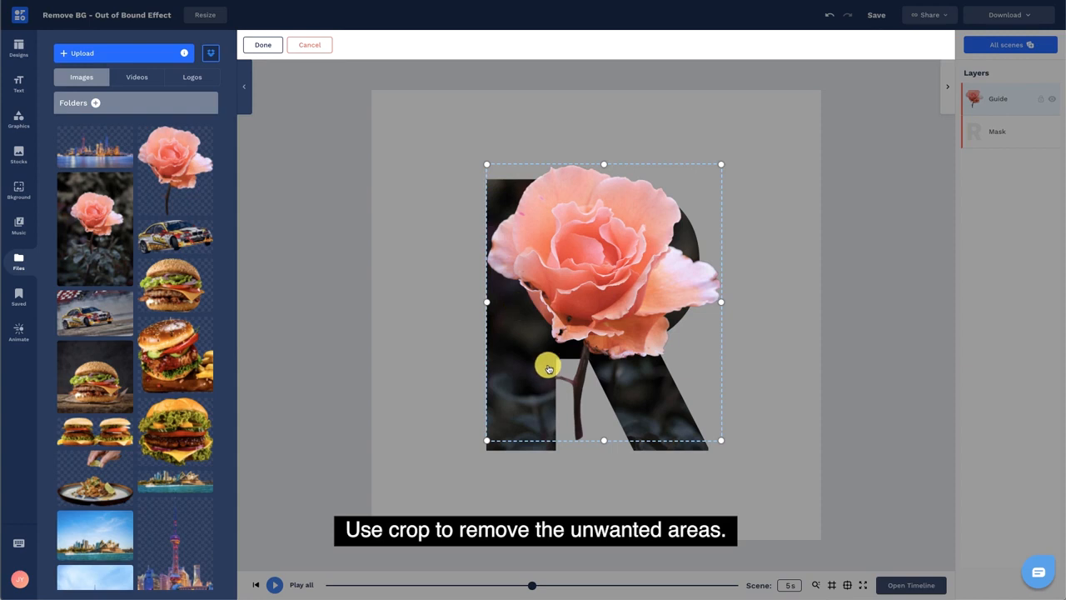
left_click_drag(604, 440, 599, 359)
left_click(265, 46)
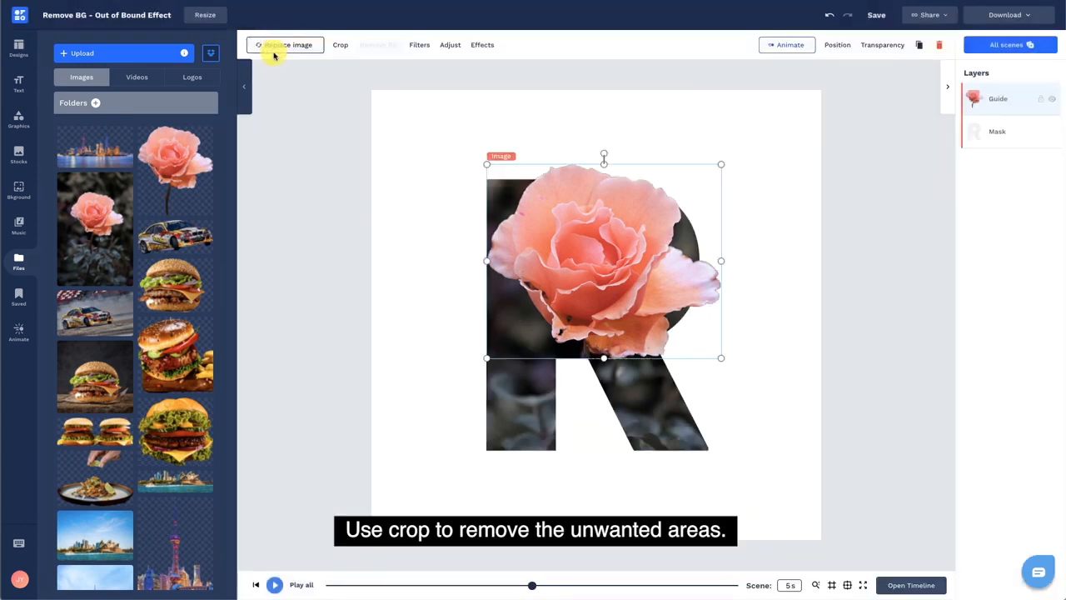
Change the canvas background to a custom light pink colour.
left_click(286, 102)
left_click(302, 48)
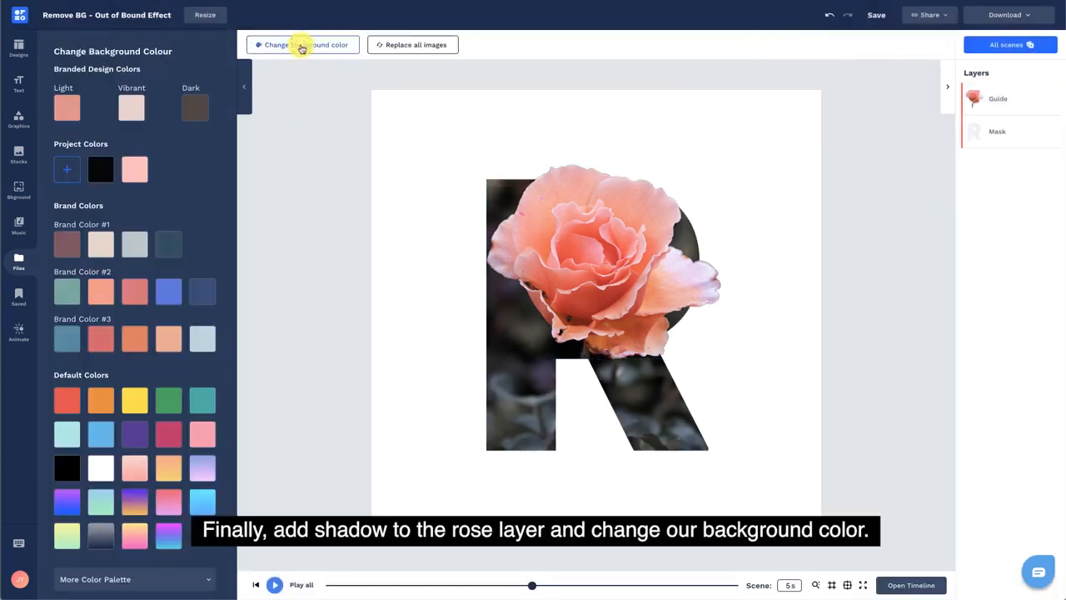
left_click(71, 174)
left_click_drag(87, 139, 76, 88)
left_click(175, 52)
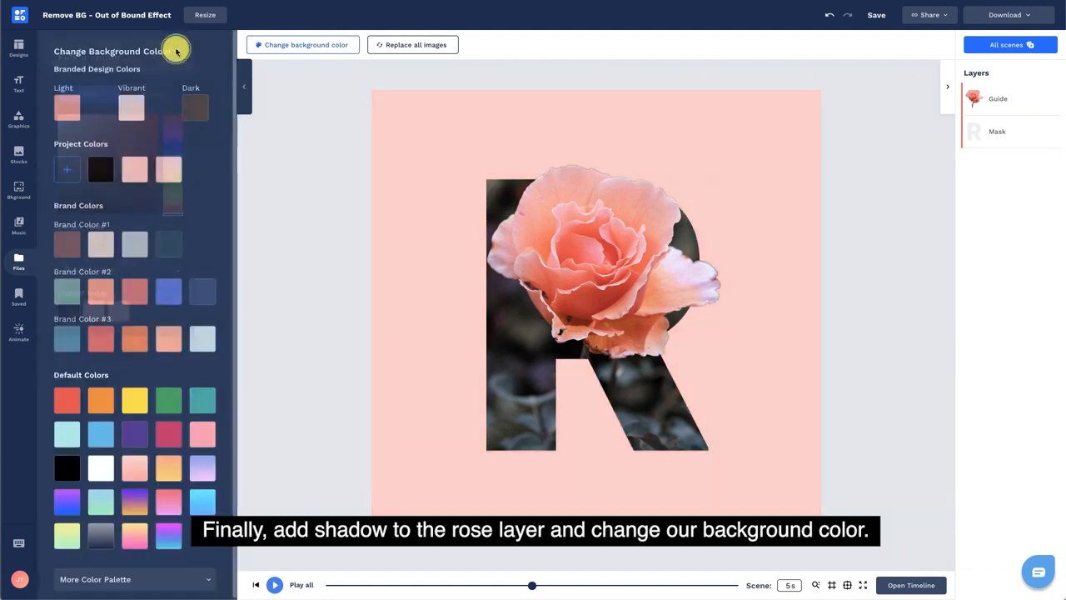
Add a drop shadow to the rose cutout, adjust the shadow colour and increase the shadow's transparency.
left_click(552, 240)
left_click(482, 47)
left_click(206, 71)
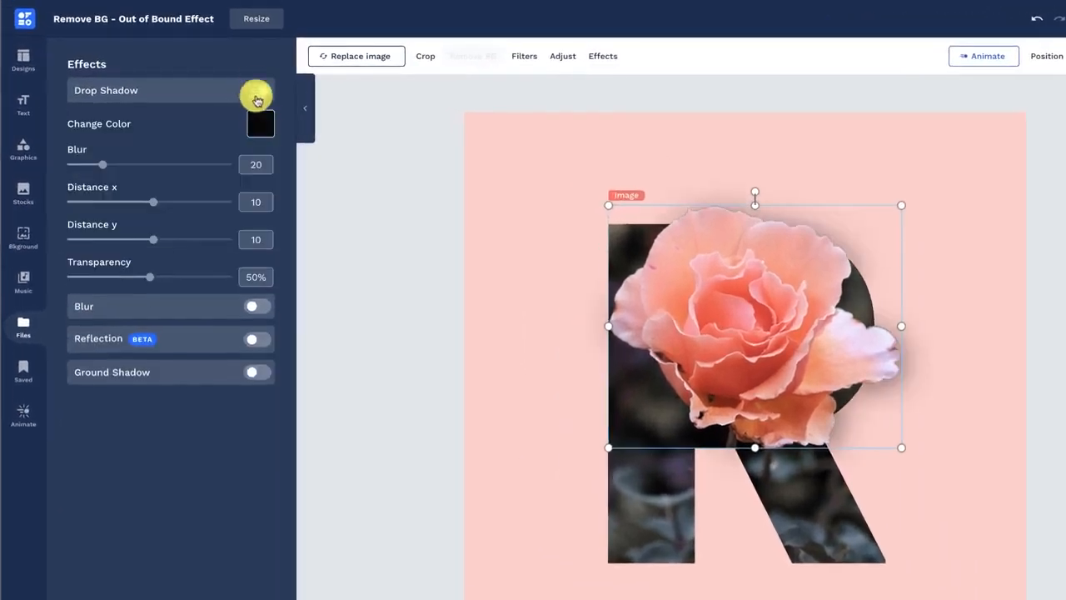
left_click(209, 98)
left_click_drag(130, 123, 83, 173)
left_click(221, 67)
left_click_drag(150, 276, 176, 276)
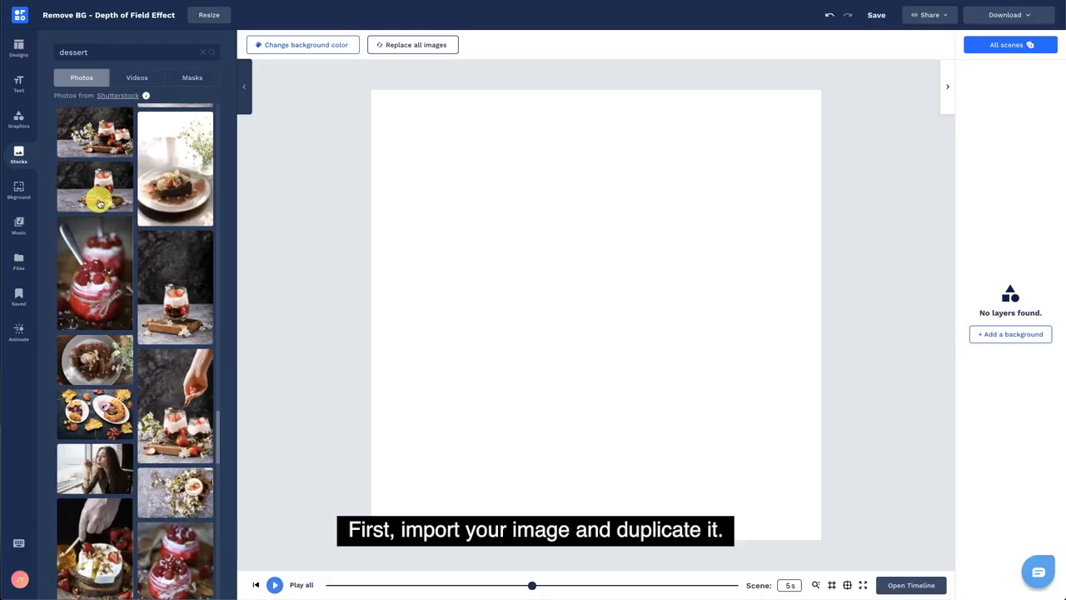
Insert the stock photo of a single strawberry dessert glass on a wooden board and fit it to the canvas height.
left_click(99, 204)
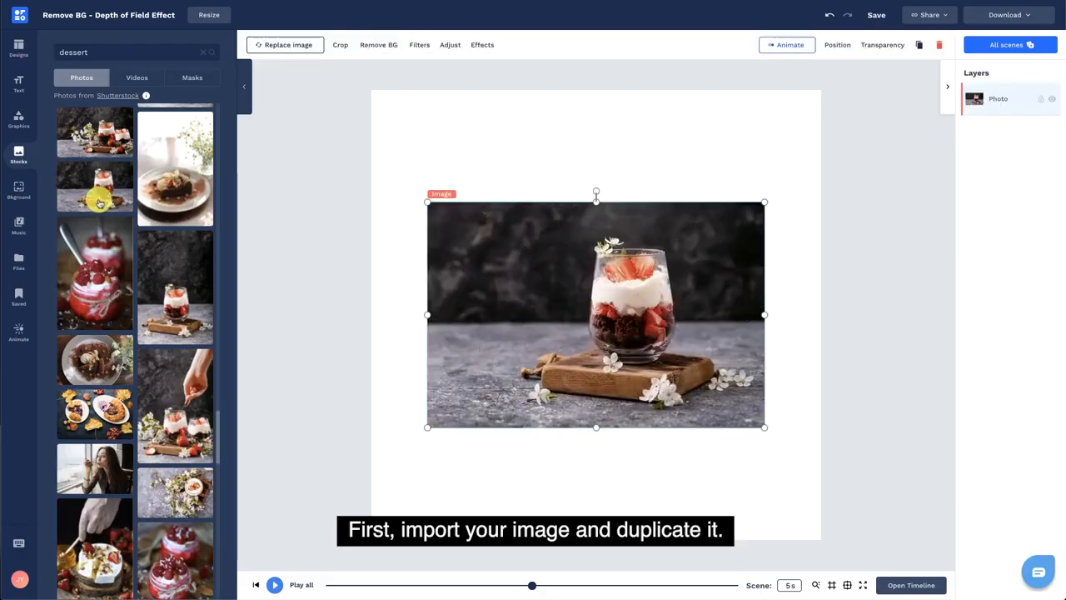
left_click(837, 45)
left_click(857, 263)
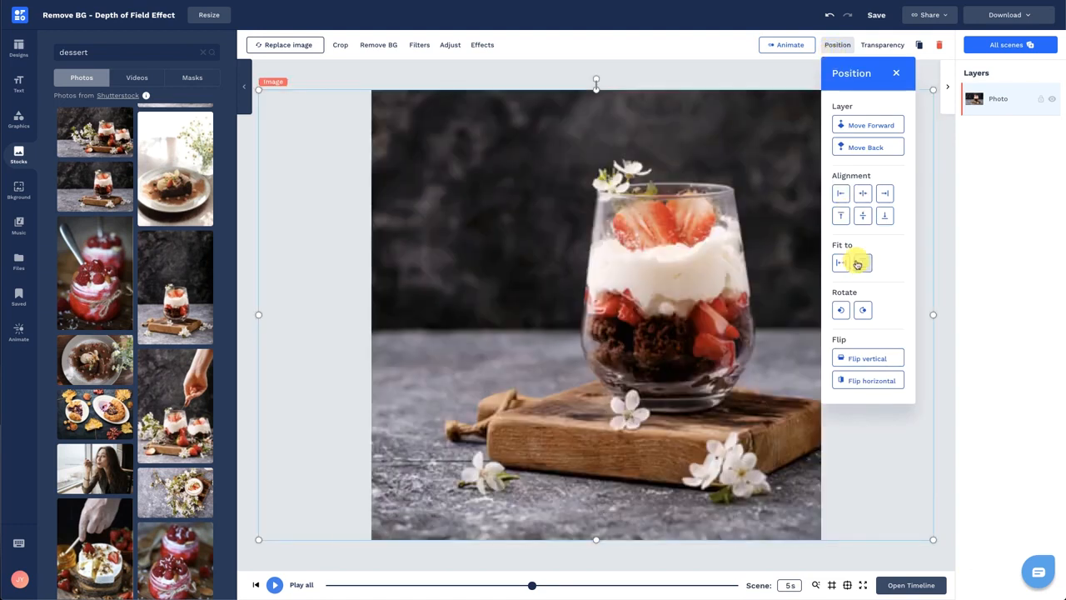
left_click(766, 72)
left_click(769, 134)
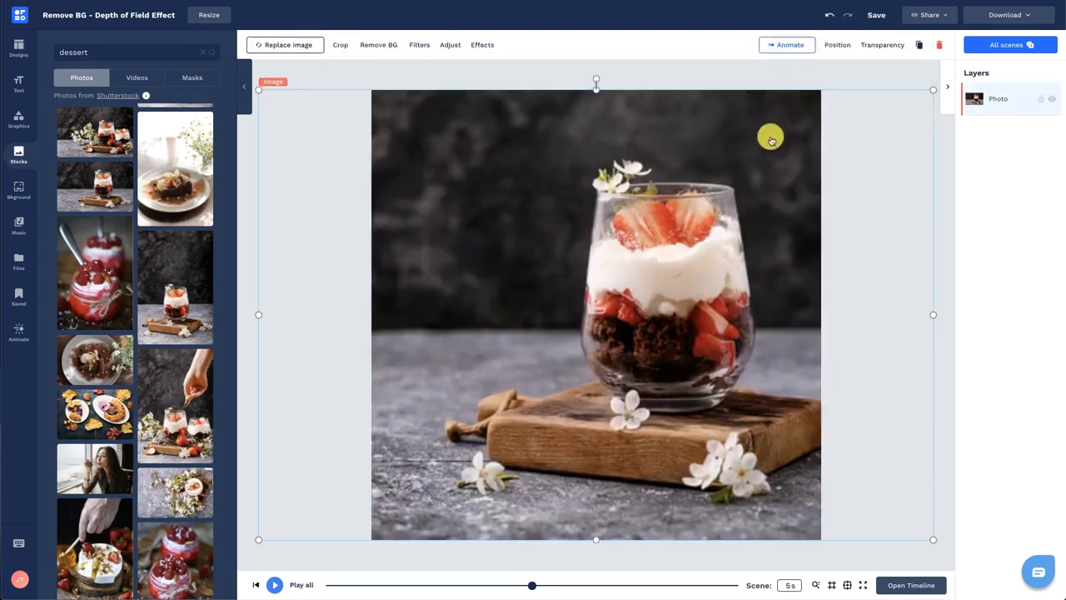
Duplicate the dessert photo, align the copy over the original, and rename the lower layer "Background".
left_click(919, 47)
left_click_drag(790, 167, 780, 160)
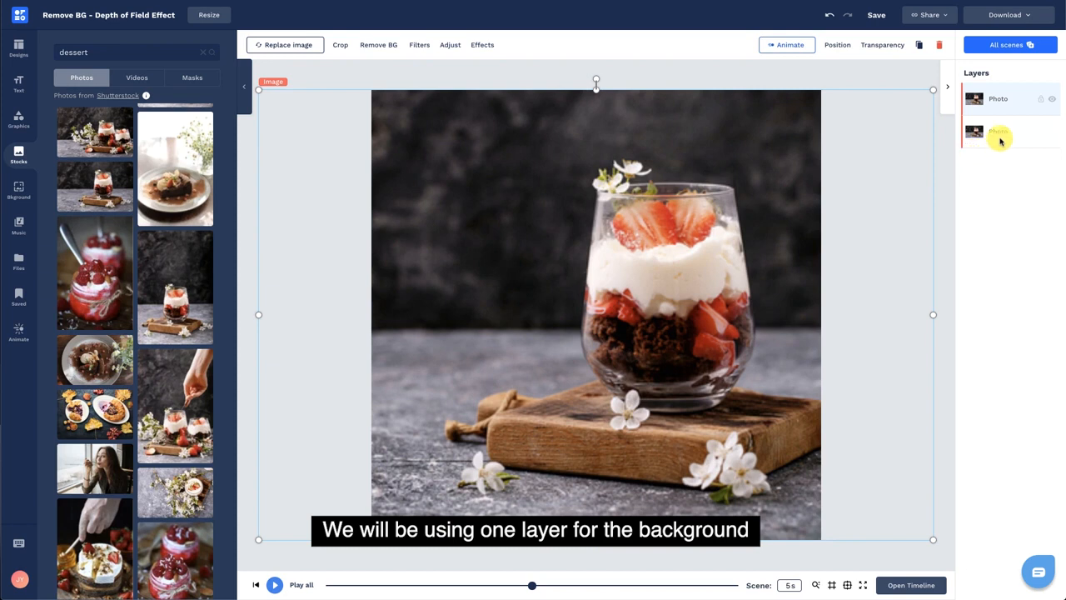
double_click(1002, 135)
type("Background")
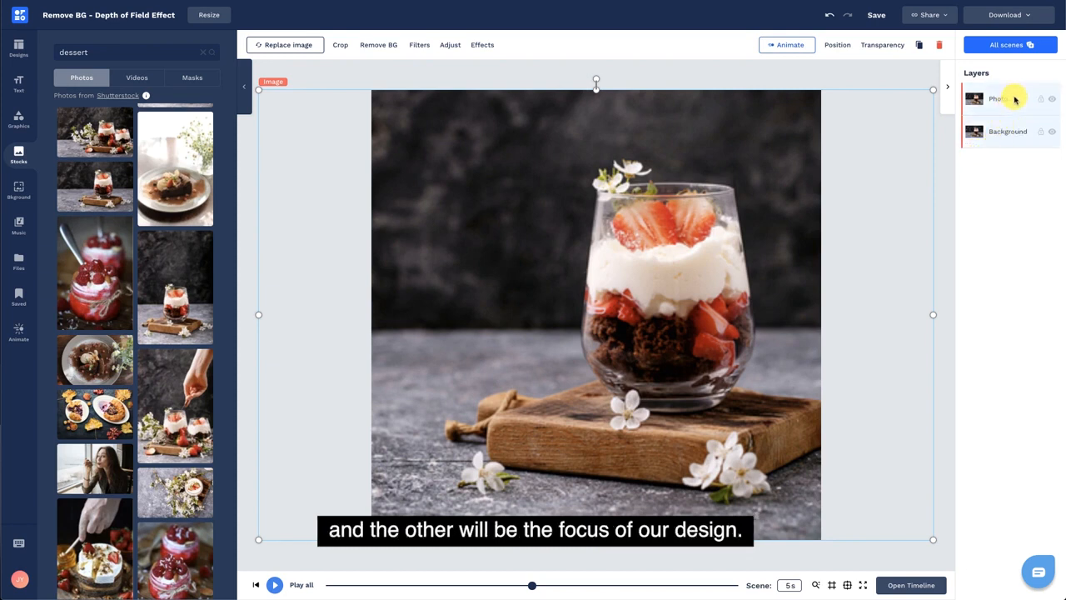
Remove the background from the upper dessert photo using 1 credit.
left_click(392, 52)
left_click(753, 200)
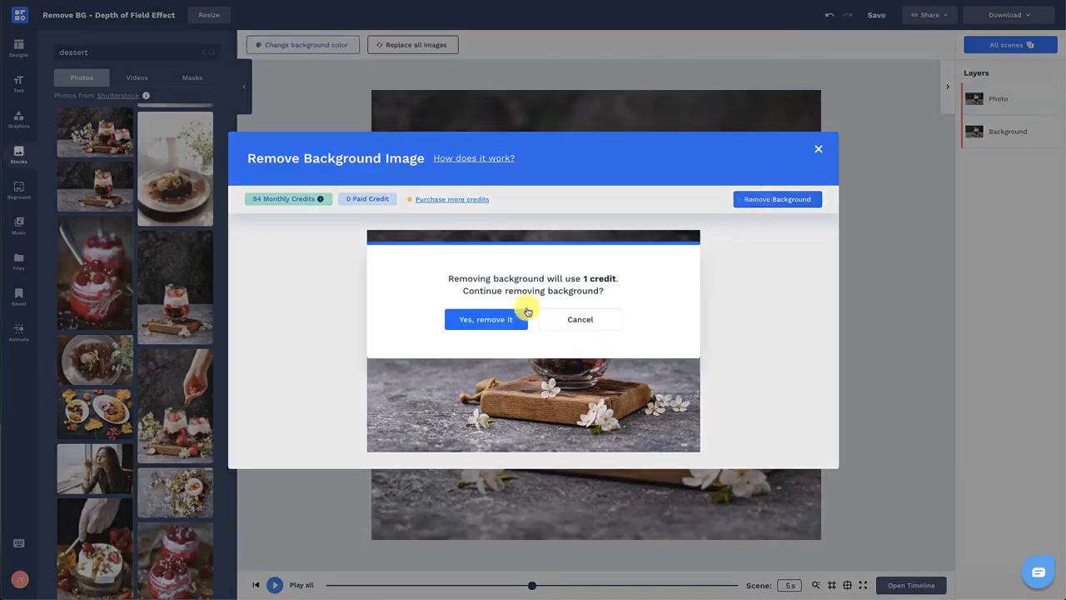
left_click(498, 318)
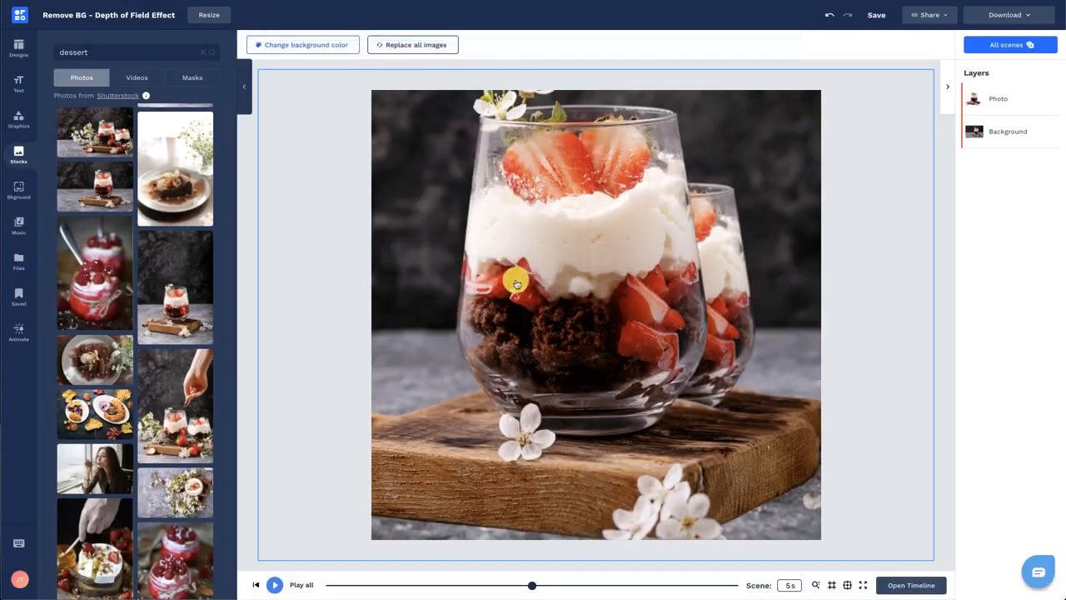
Shrink the dessert cutout and place it in the lower right part of the canvas.
left_click(507, 278)
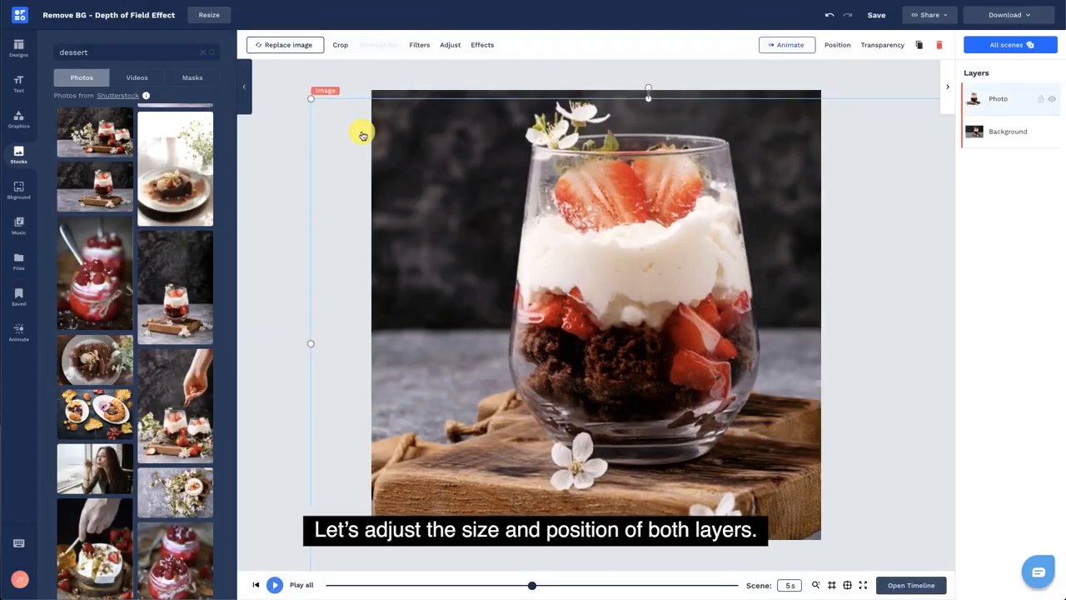
left_click_drag(777, 350, 718, 360)
left_click_drag(921, 200, 916, 204)
left_click_drag(660, 302, 689, 303)
Shift the Background photo to the right and enlarge it so its glass runs off the canvas's right edge.
left_click_drag(636, 170, 749, 172)
left_click_drag(372, 541, 347, 558)
left_click_drag(766, 205, 788, 189)
left_click(309, 245)
Add a blur effect to the Background layer.
left_click(1004, 139)
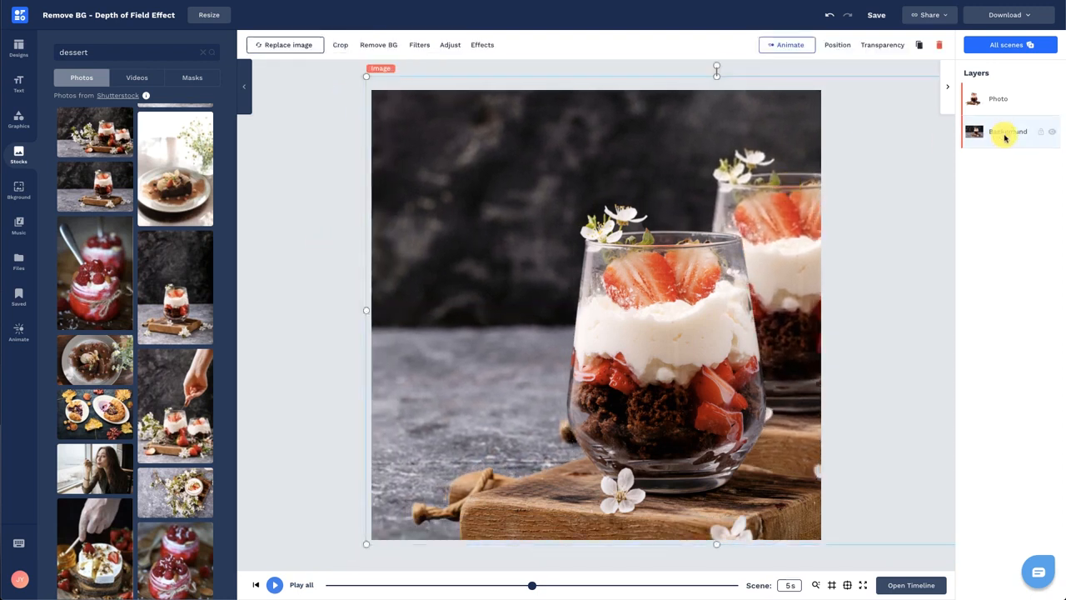
left_click(483, 45)
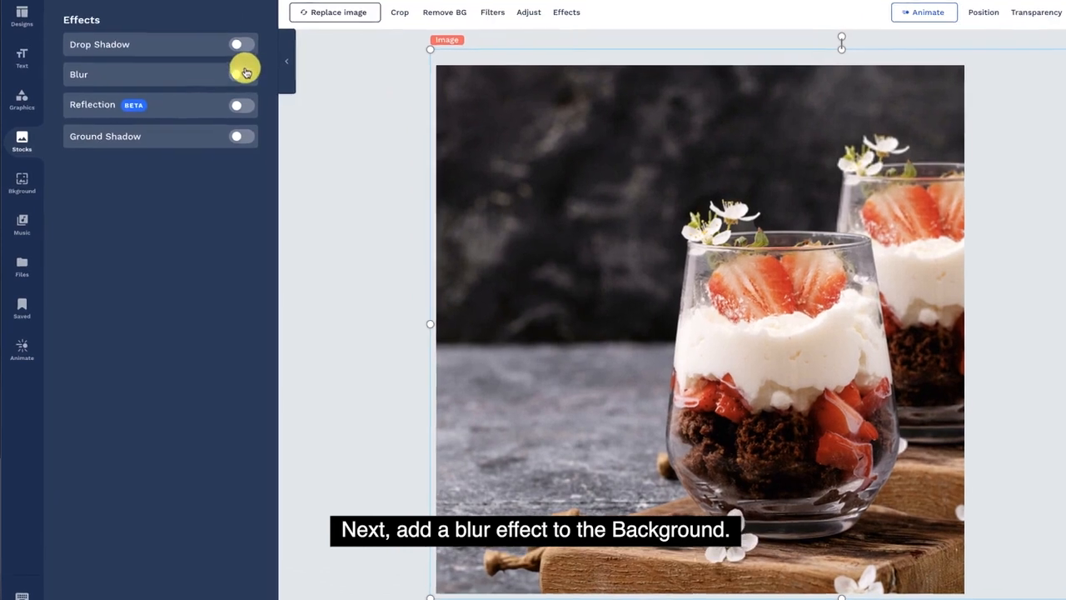
left_click(244, 73)
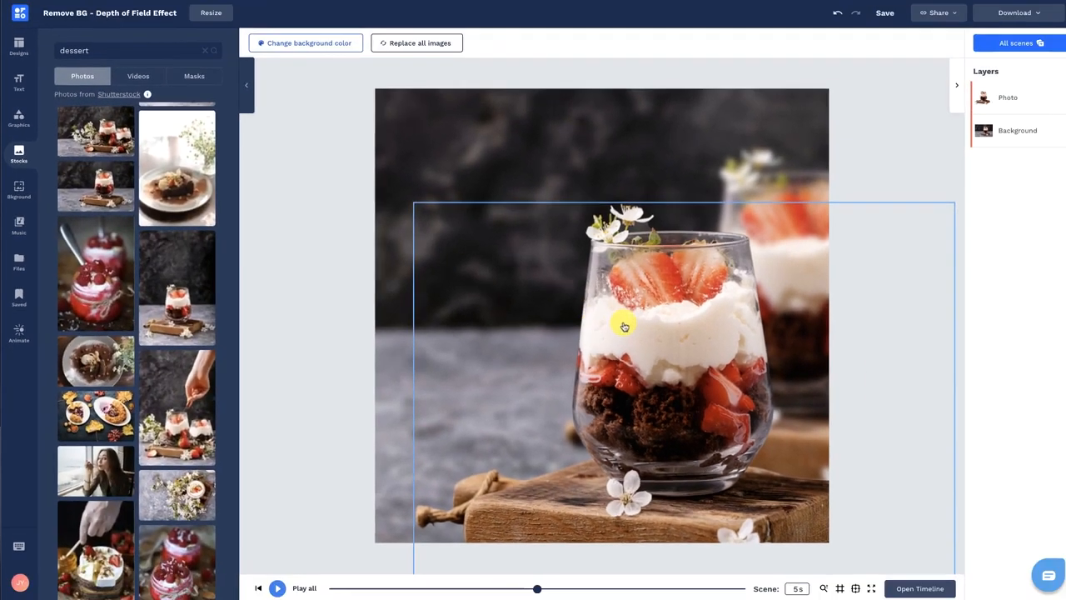
Add a ground shadow effect to the dessert cutout.
left_click(624, 322)
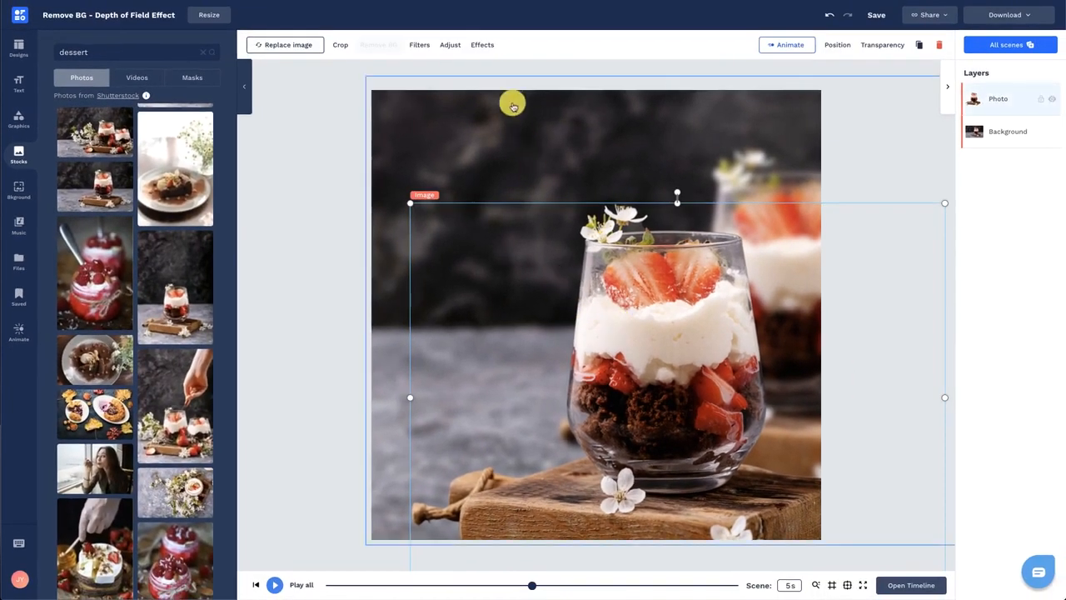
left_click(488, 46)
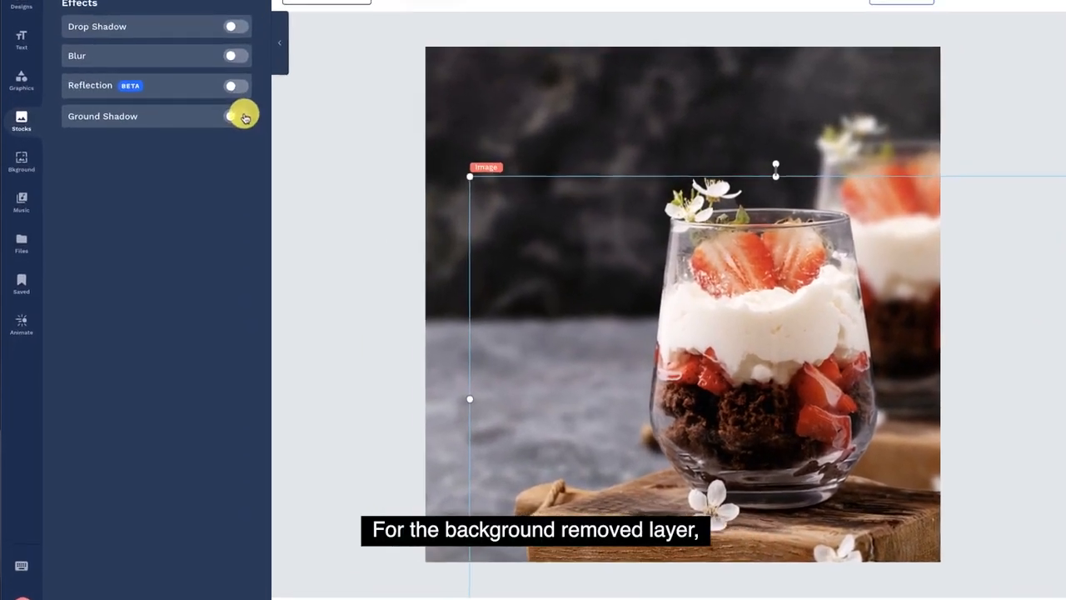
left_click(211, 151)
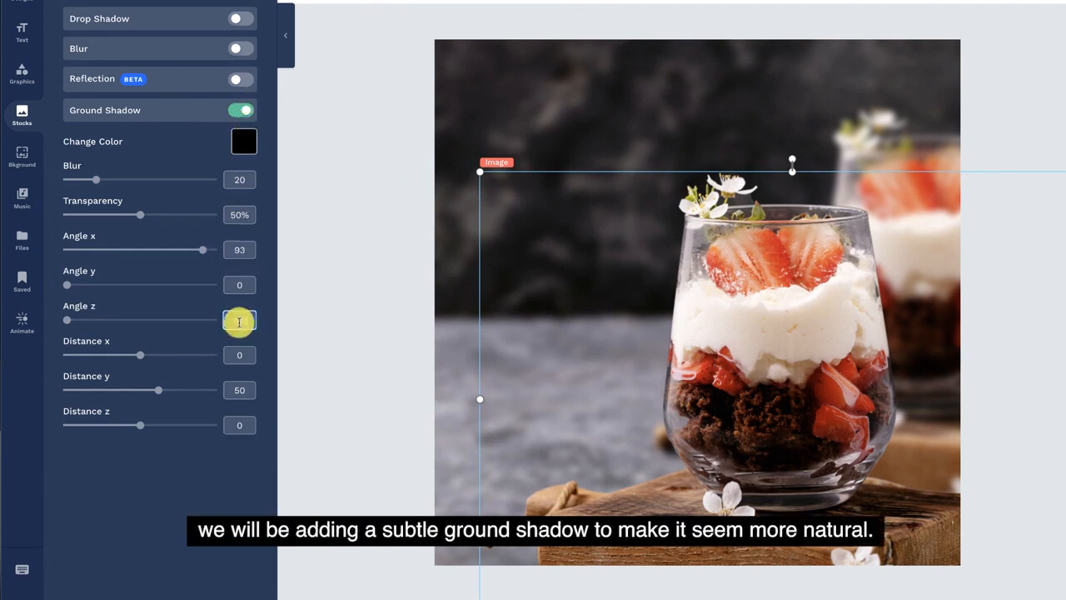
Set the ground shadow's blur to 43, transparency 10%, angle x 93, angle z 100 and distances x -51, y -147, z -47.
key("Tab")
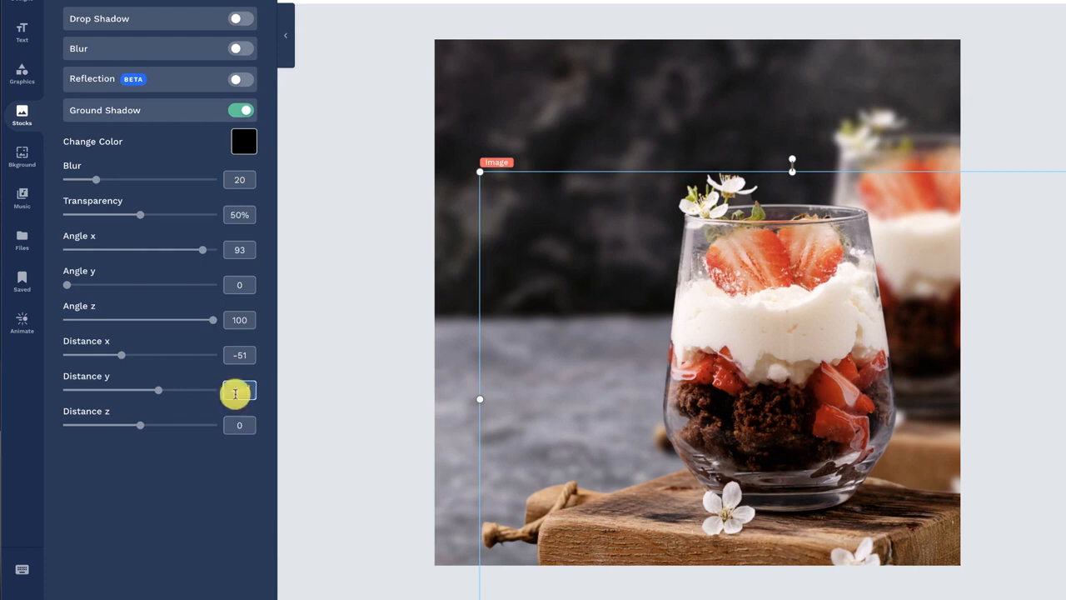
type("-147")
key("Tab")
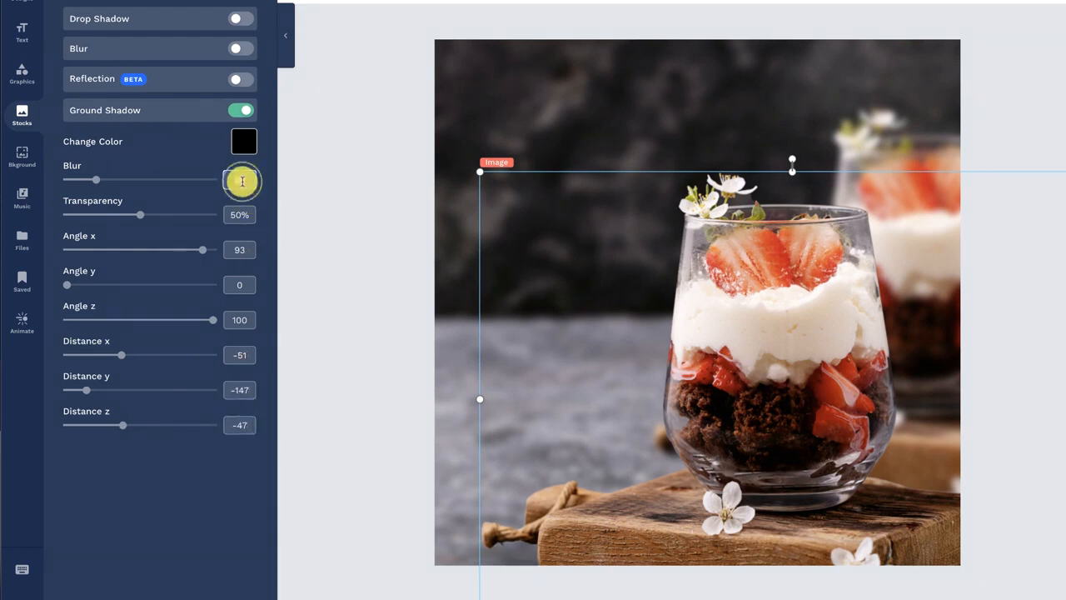
type("10")
left_click(213, 487)
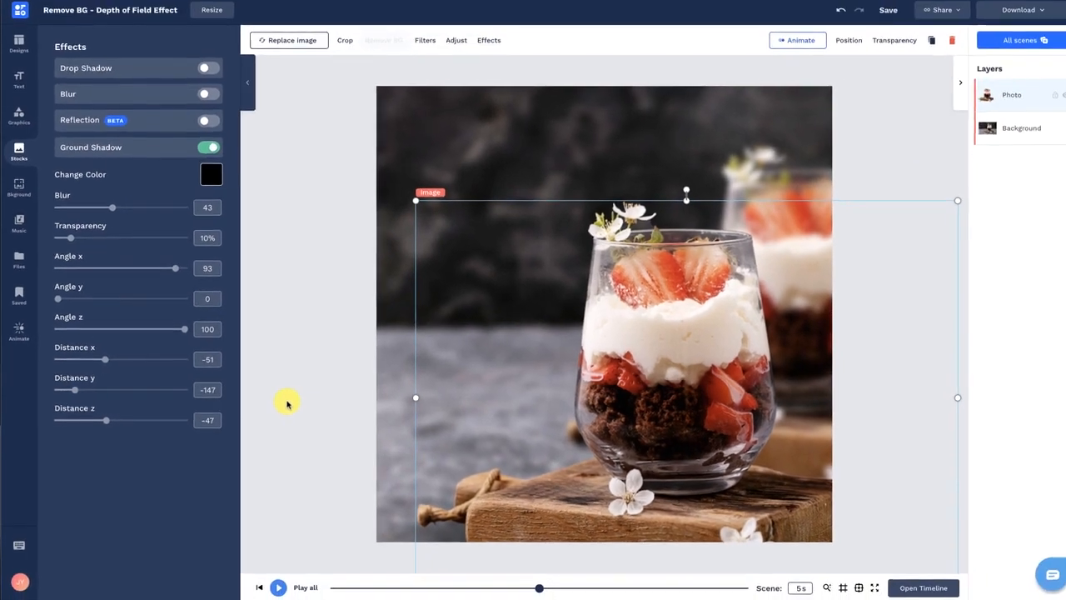
left_click(350, 308)
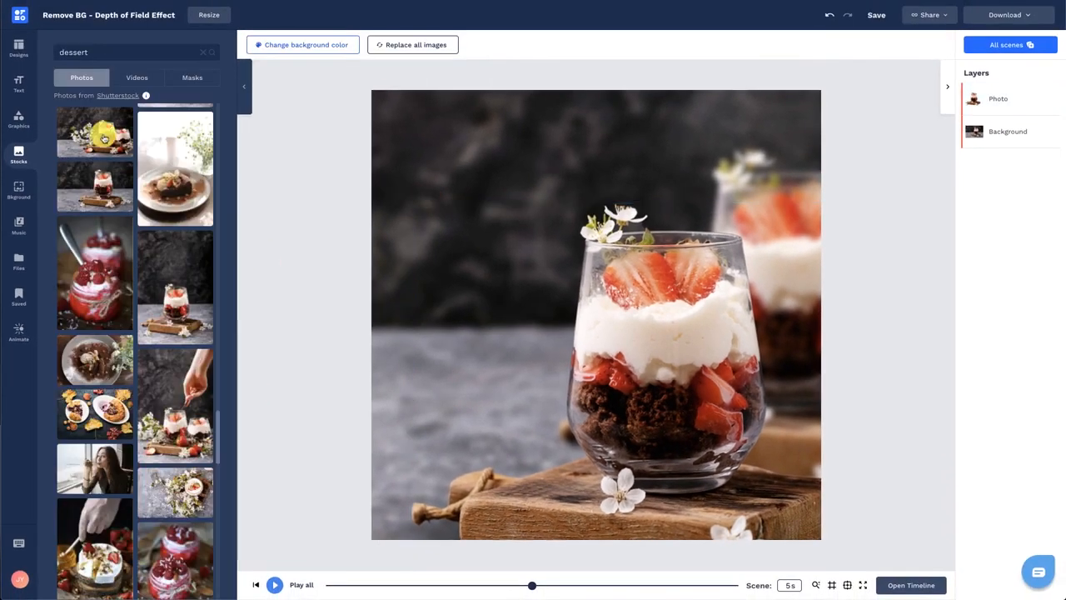
Add the New York Cheesecake text preset, shrink it and place it in the canvas's upper left area.
left_click(18, 87)
left_click(190, 341)
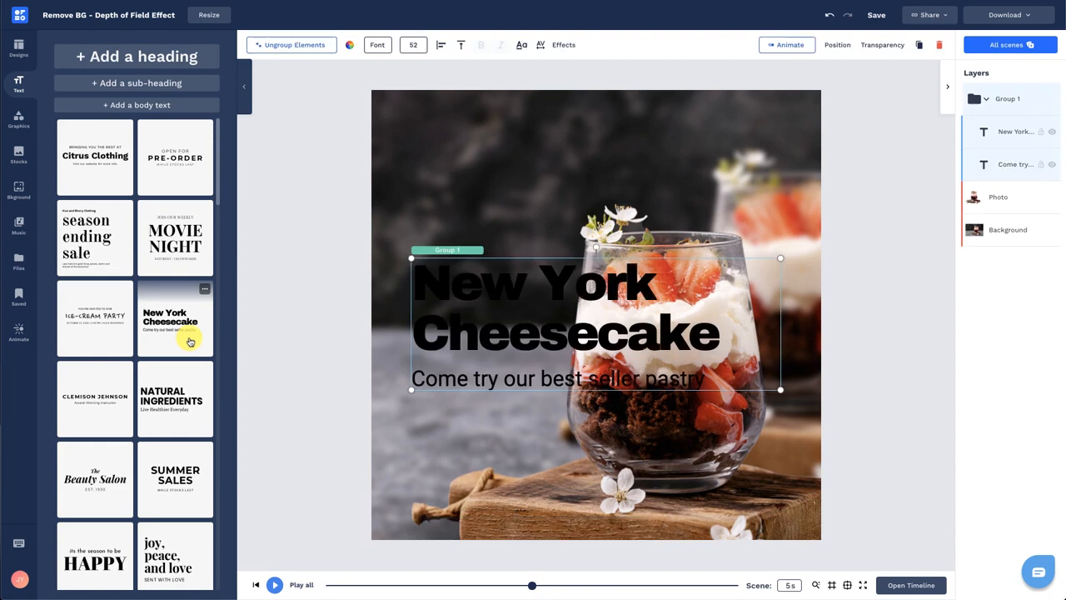
left_click_drag(440, 341, 438, 204)
left_click_drag(769, 252, 701, 222)
Ungroup the text preset and replace "New York" in its heading with "Strawberry".
left_click(324, 44)
double_click(542, 138)
type("Strawberry")
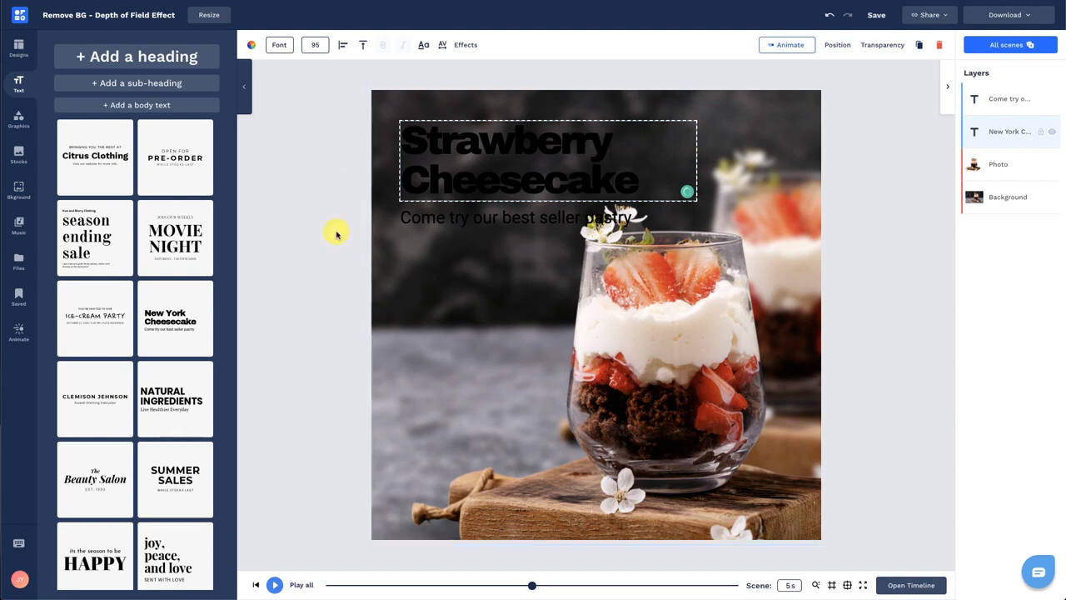
left_click(339, 231)
Color the tagline and the Strawberry Cheesecake heading white.
left_click(425, 219)
left_click(250, 44)
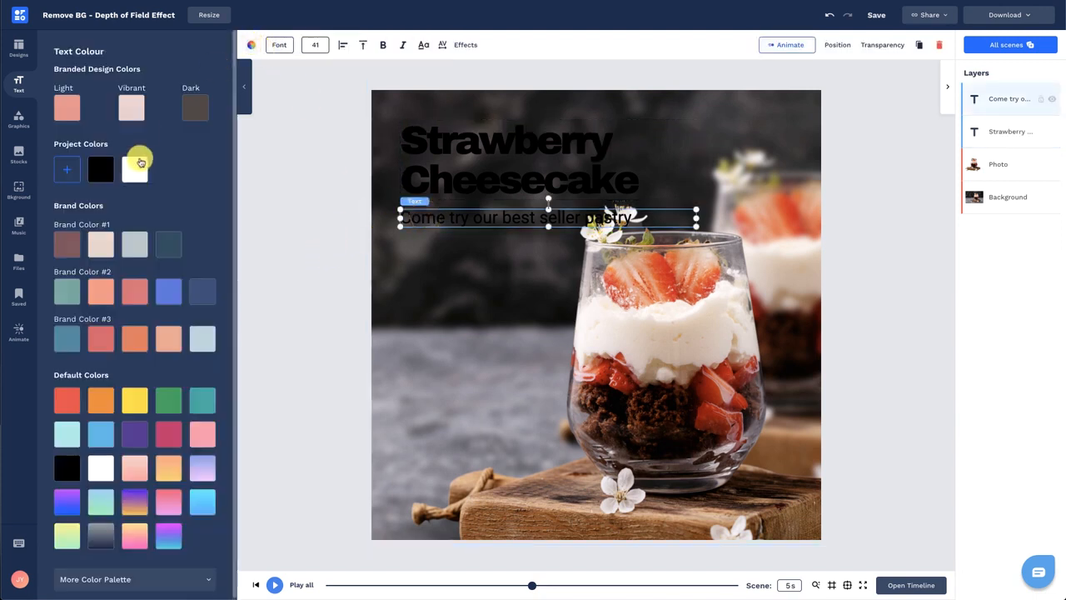
left_click(135, 169)
left_click(315, 44)
left_click(412, 146)
left_click(251, 44)
left_click(135, 169)
Open and close the heading's letter spacing settings, and nudge the dessert cutout slightly to the right.
left_click(442, 46)
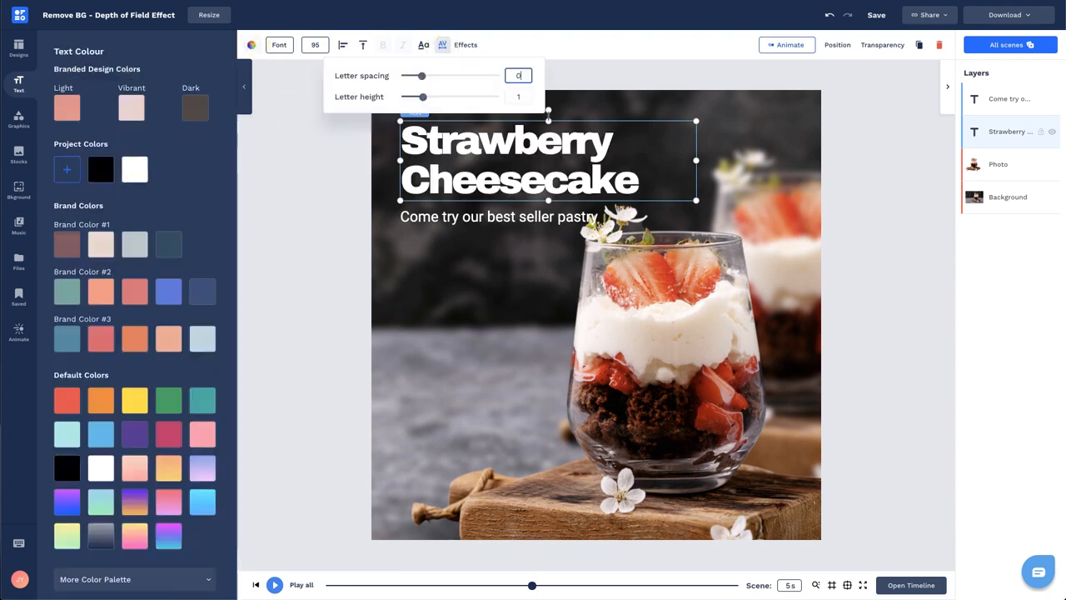
left_click(352, 209)
left_click_drag(633, 282, 653, 285)
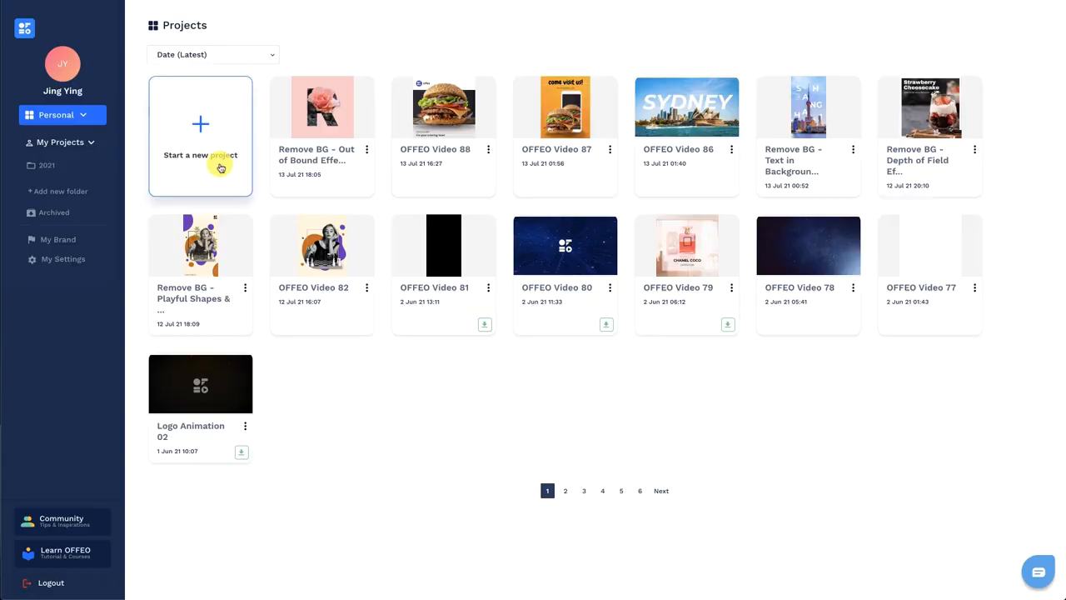
Start a new Social Media Post project from the designer templates.
left_click(220, 168)
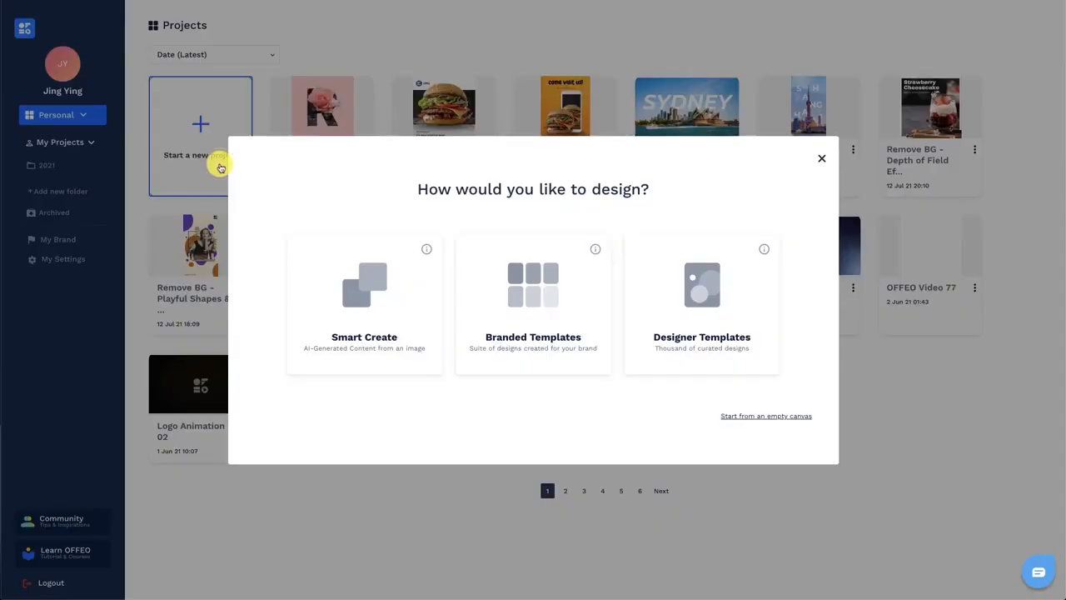
left_click(649, 354)
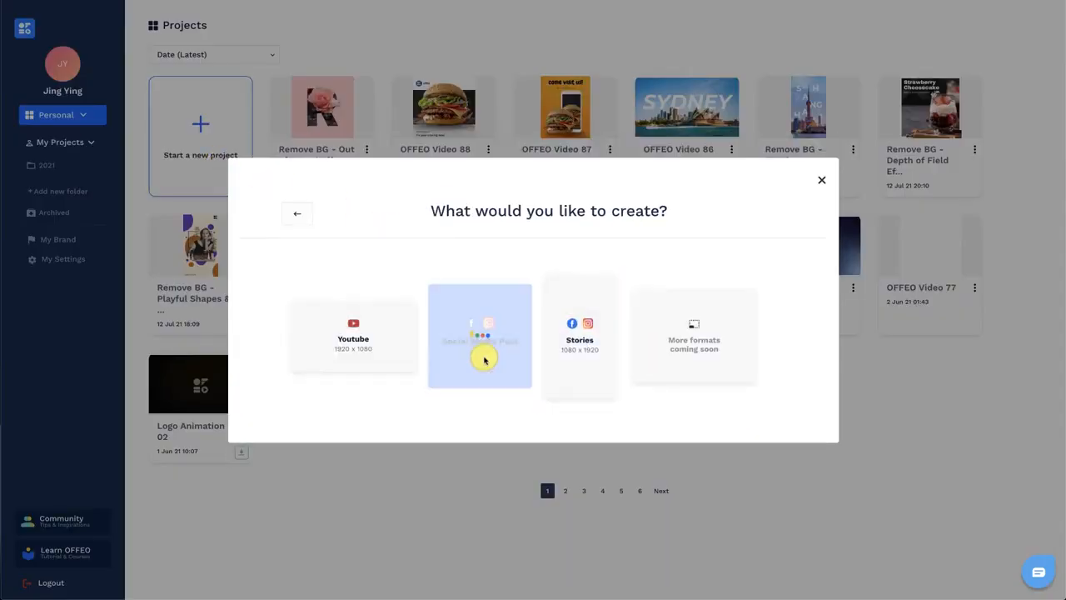
left_click(483, 357)
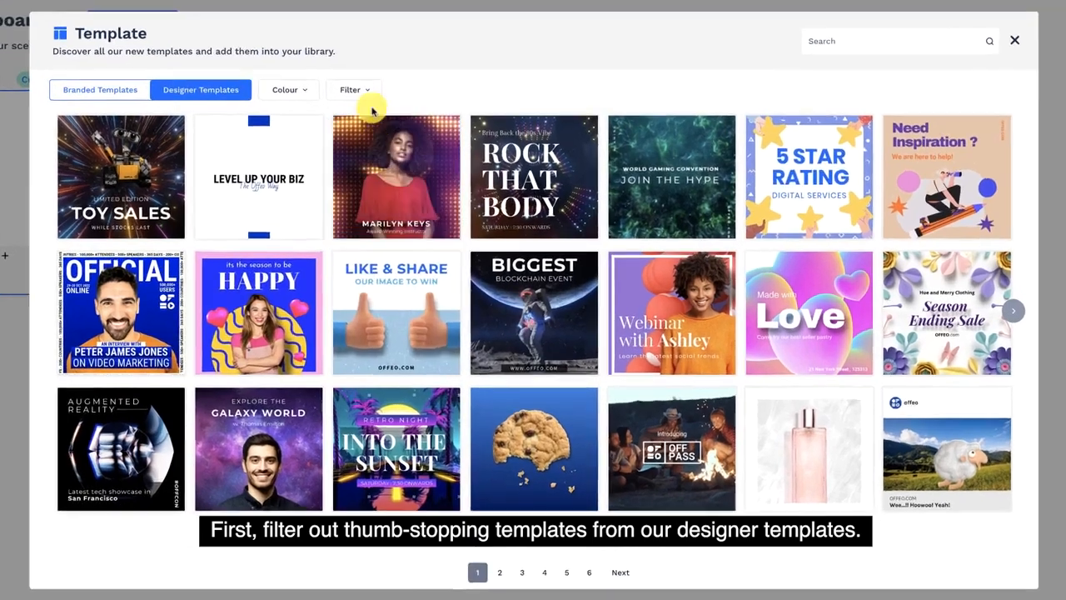
Filter the designer templates by the Scroll-stoppers style and choose the dancing panda template with the yellow background.
left_click(381, 122)
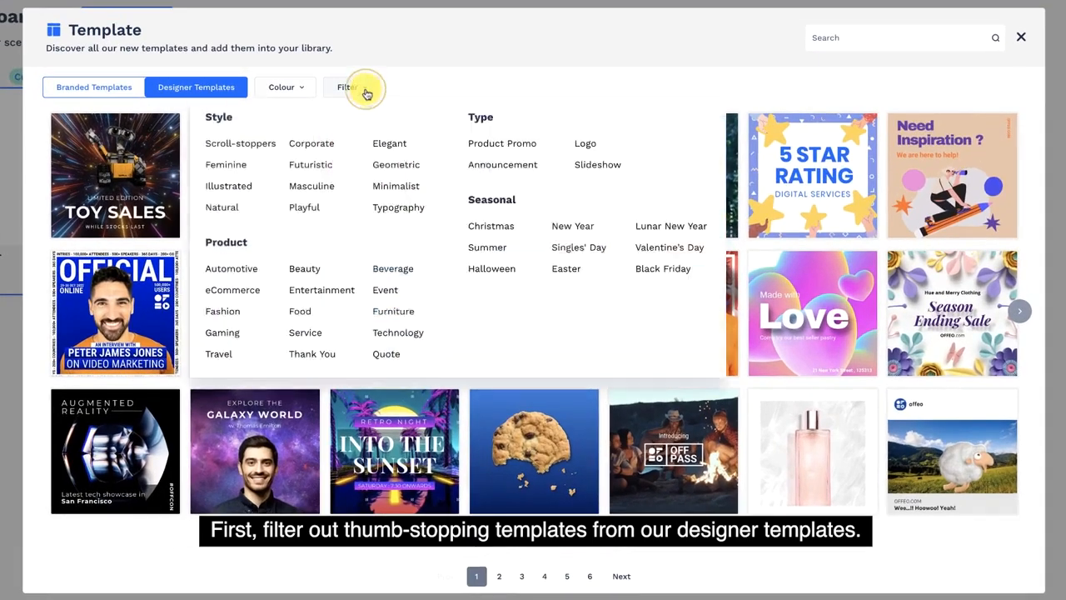
left_click(271, 148)
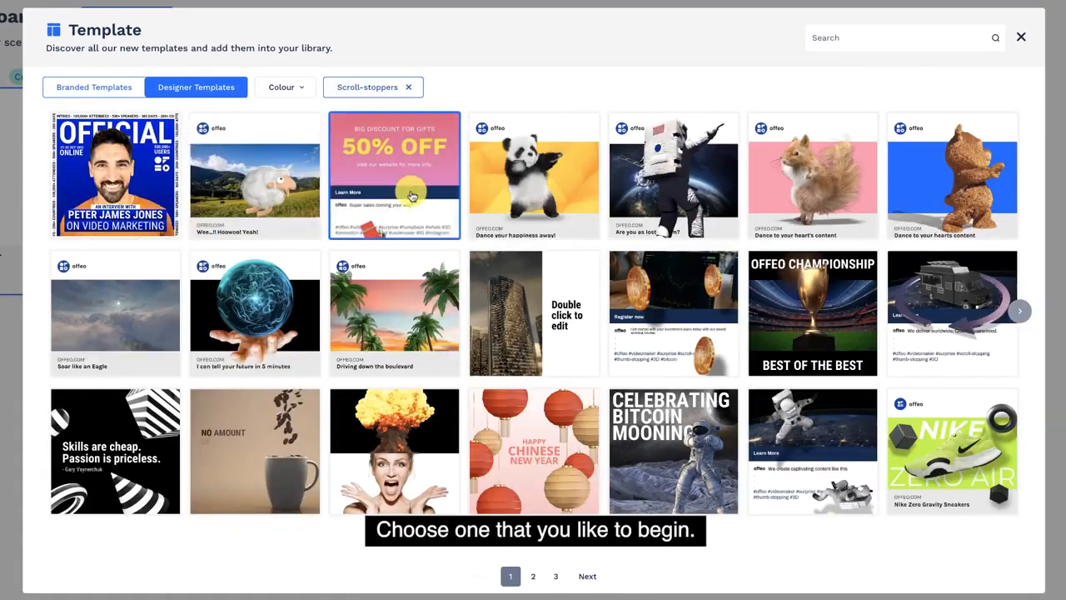
left_click(490, 225)
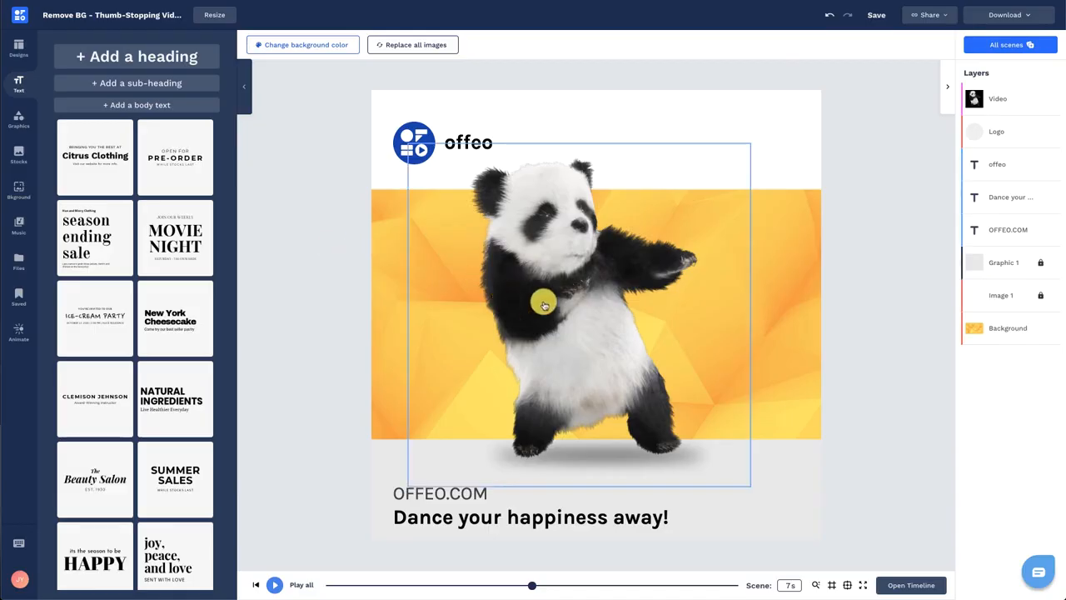
Delete the panda video and replace the yellow background image with the uploaded burger photo on a dark backdrop.
left_click(543, 305)
left_click(936, 48)
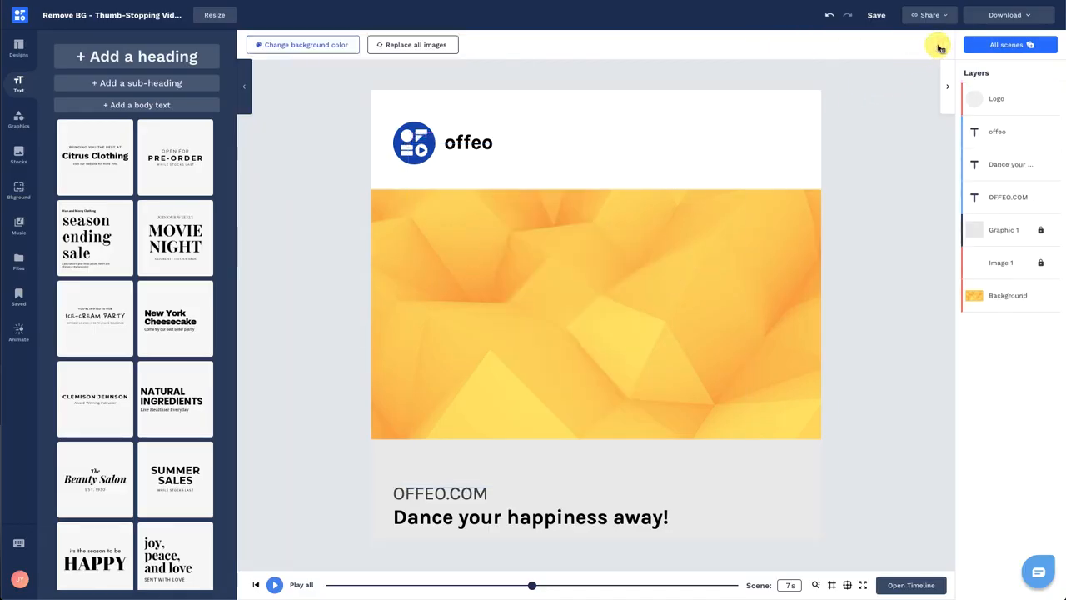
left_click(775, 253)
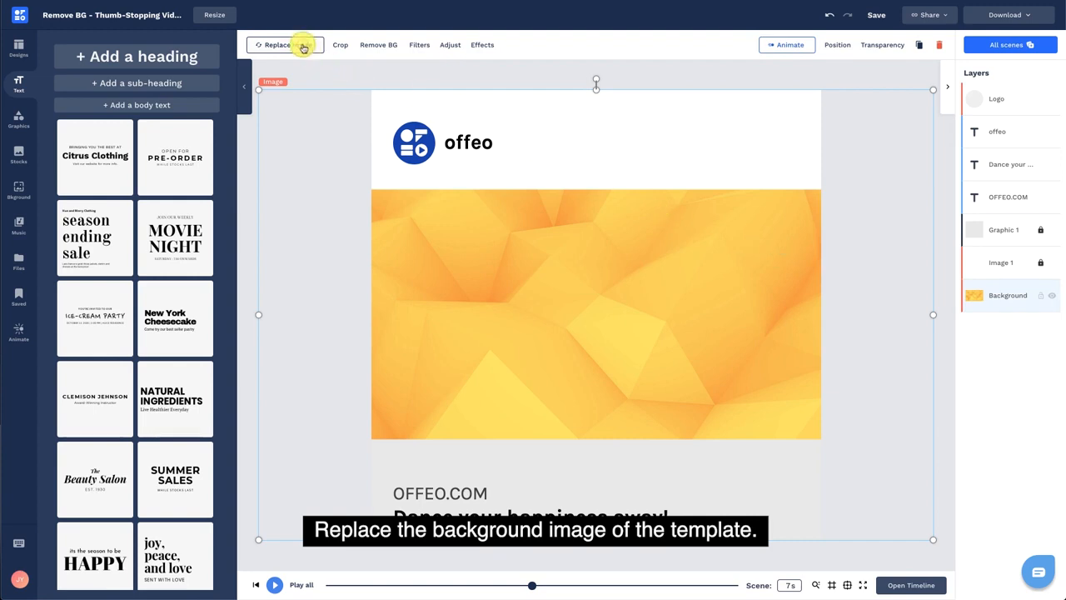
left_click(303, 46)
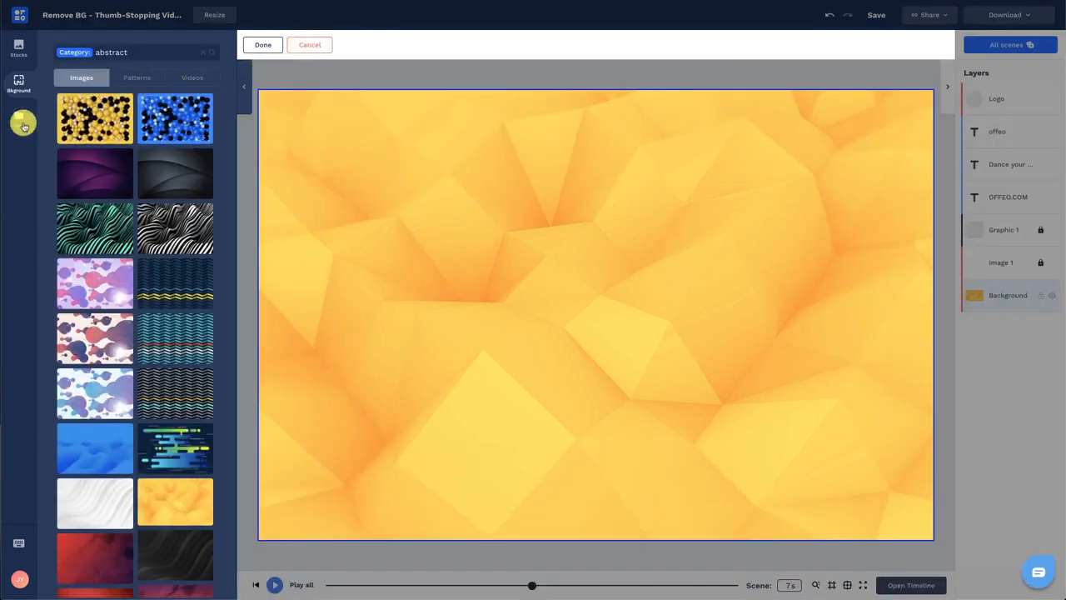
left_click(23, 124)
scroll(136, 321, "down", 5)
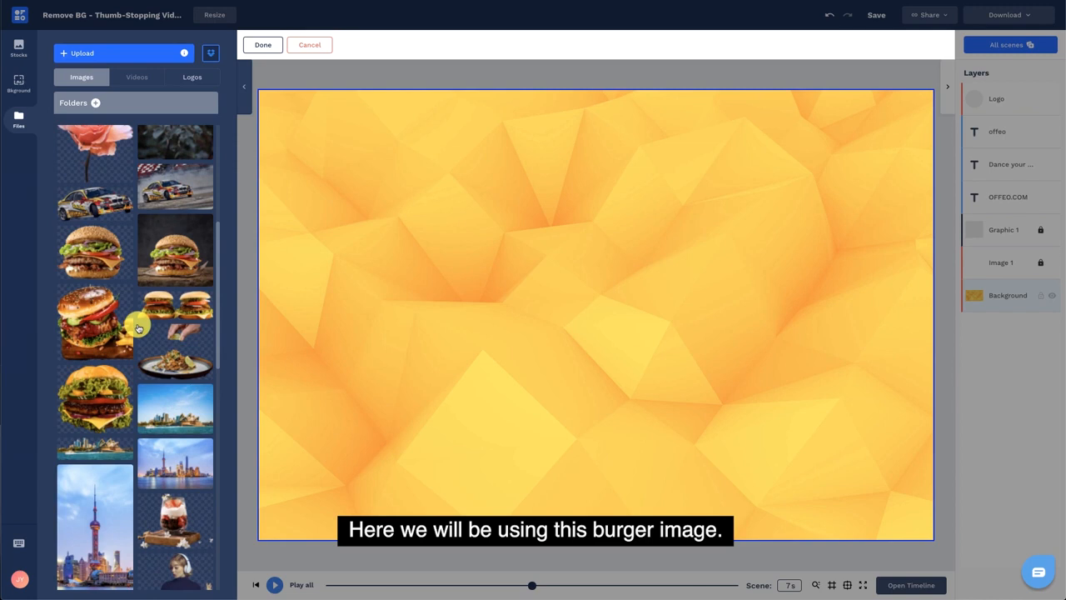
left_click(162, 264)
left_click(267, 50)
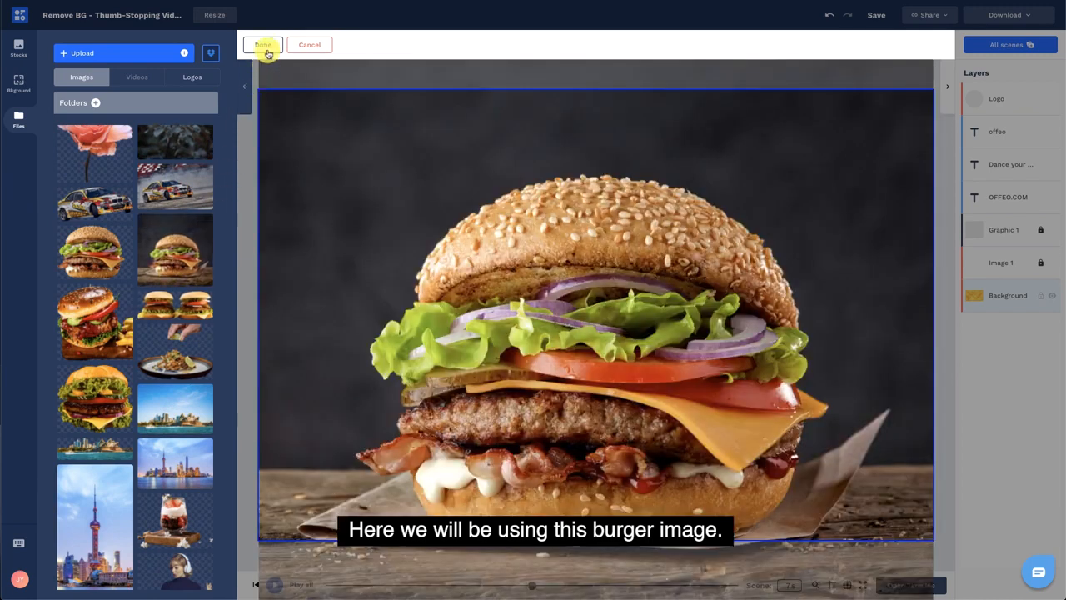
Shrink the burger background image and reposition it so the burger is centered in the template's image area.
left_click_drag(259, 94, 343, 182)
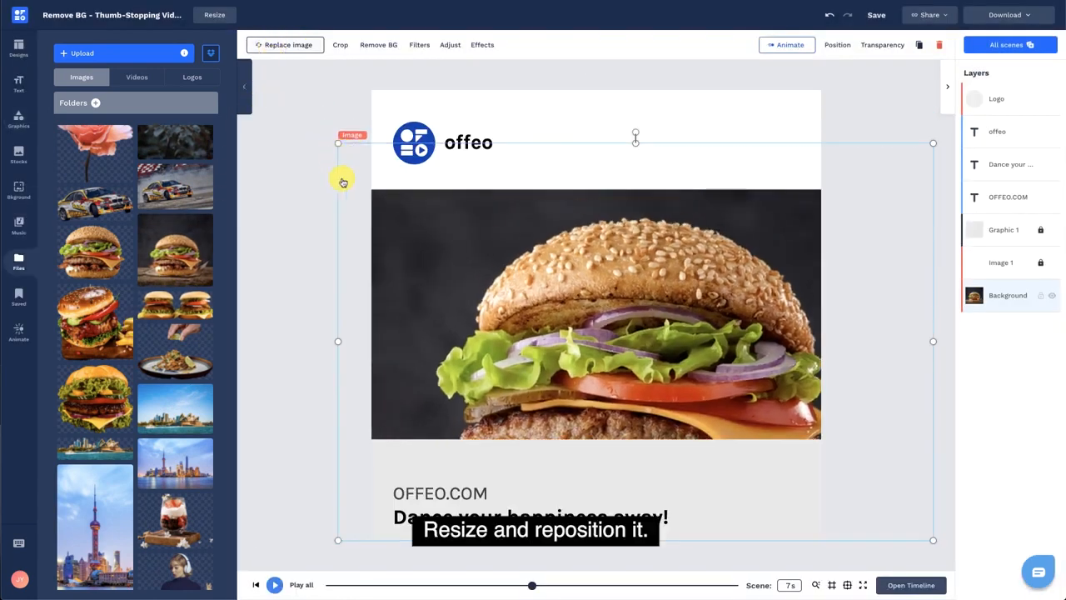
left_click_drag(934, 540, 859, 493)
left_click_drag(713, 402, 709, 352)
left_click(297, 364)
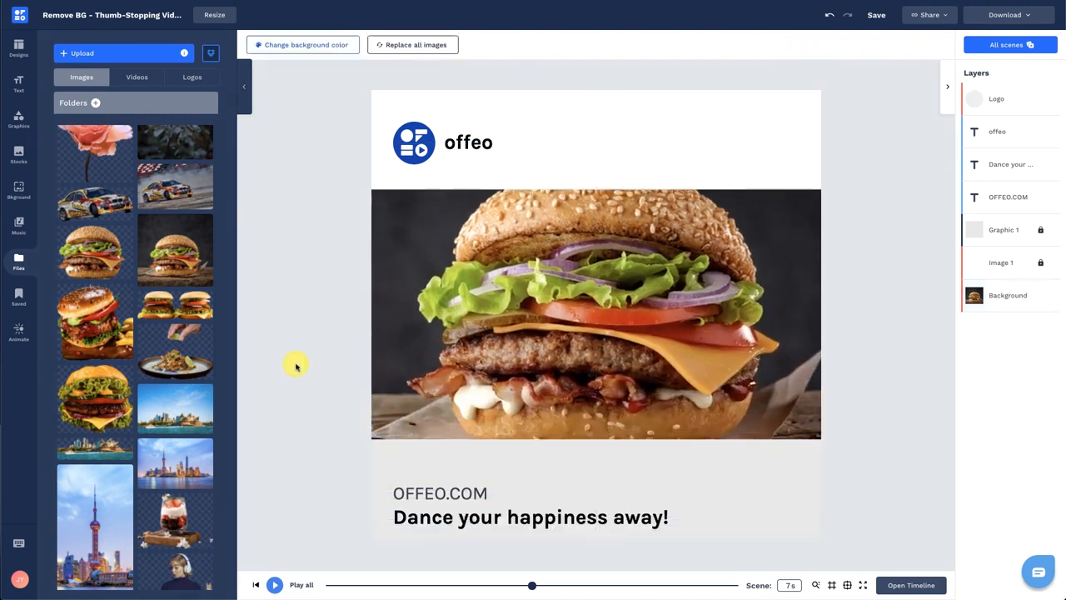
Add the same burger photo again as a new layer and remove its background using 1 credit.
left_click(191, 271)
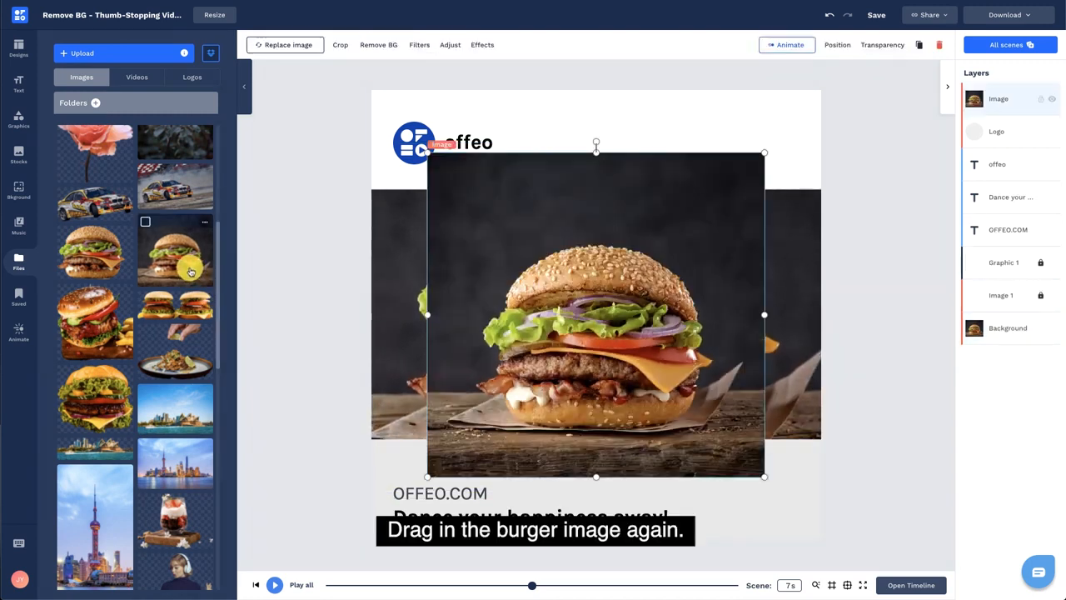
left_click(388, 49)
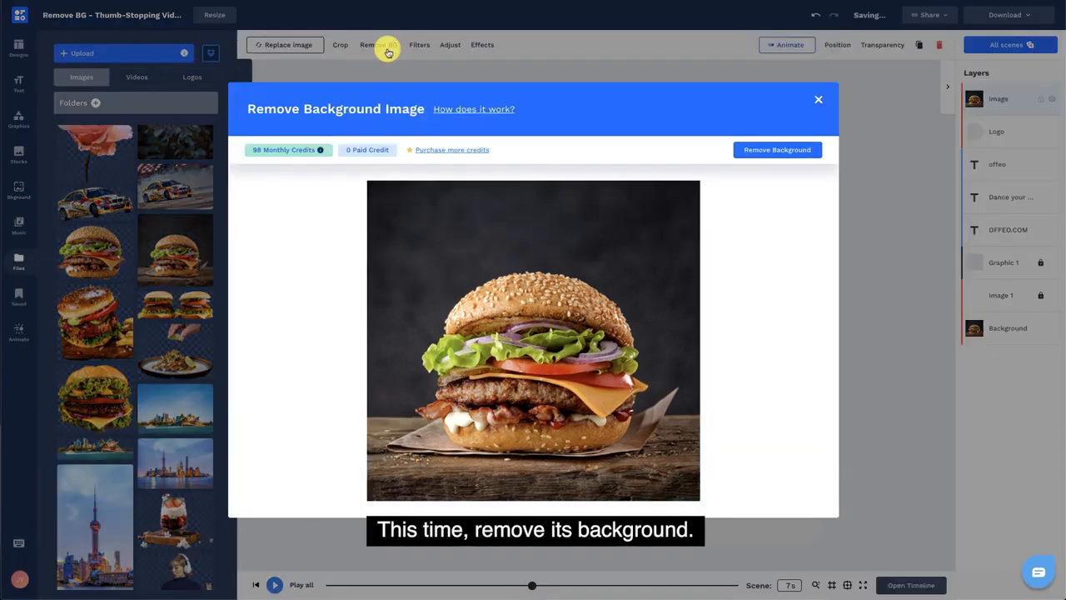
left_click(747, 154)
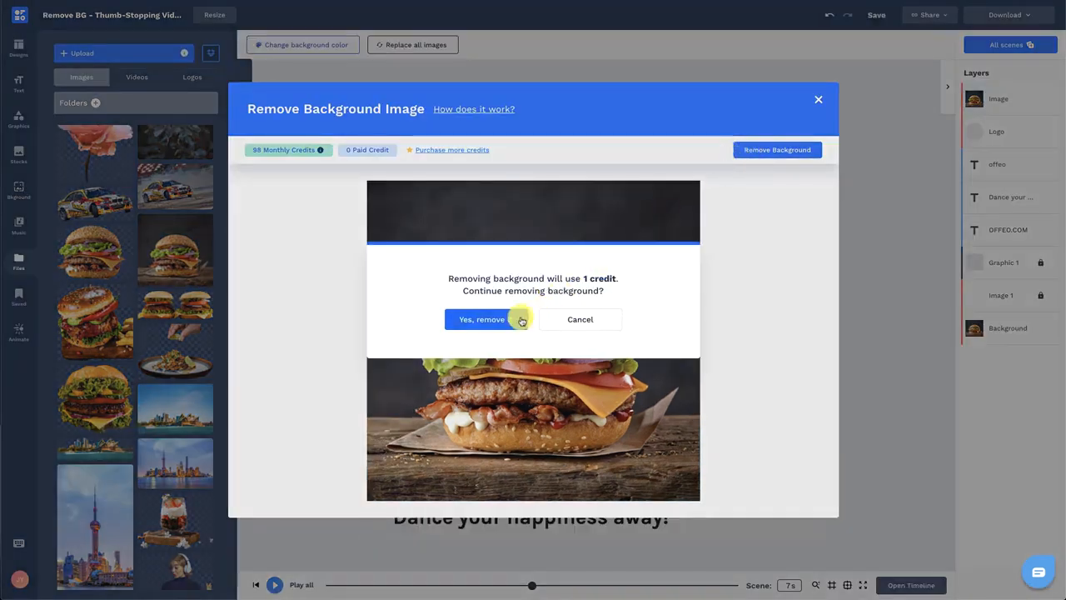
left_click(518, 318)
left_click(520, 321)
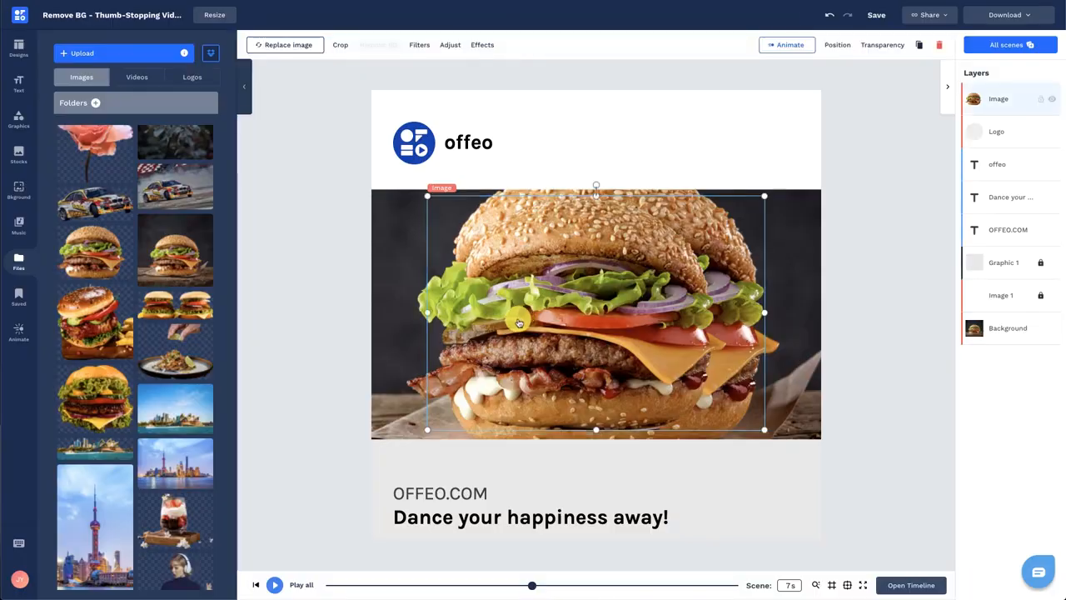
Enlarge the burger cutout and align it over the background burger so it extends beyond the dark image area.
left_click_drag(425, 434, 407, 443)
left_click_drag(764, 196, 822, 156)
left_click_drag(655, 240, 654, 247)
left_click_drag(822, 448, 828, 454)
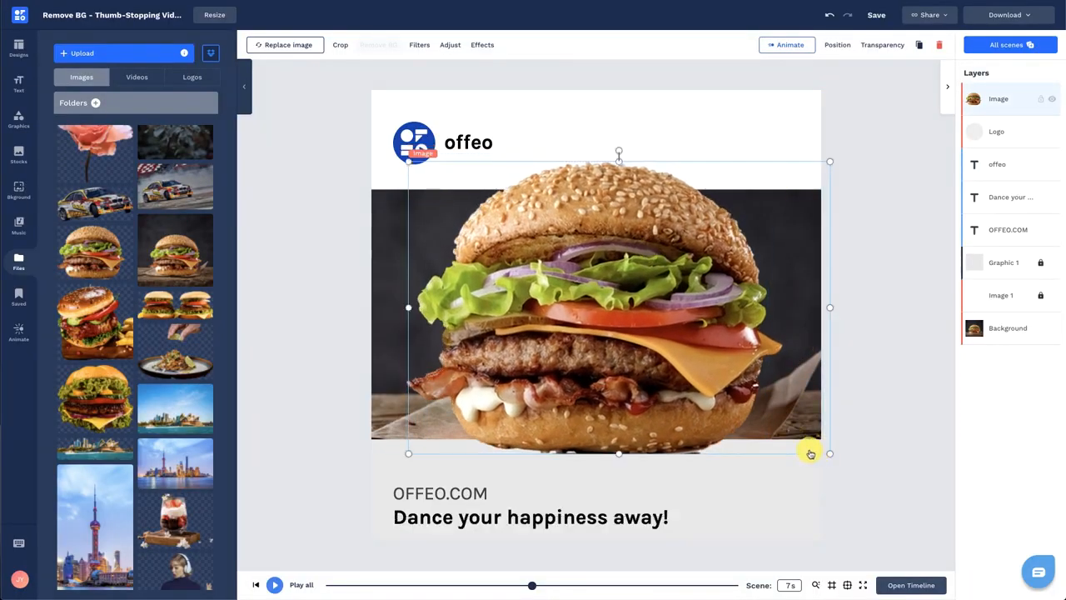
left_click_drag(607, 411, 604, 410)
left_click(899, 262)
Add a ground shadow to the burger cutout with blur 82, transparency 38% and distances x -17, y -13, z -9.
left_click(764, 300)
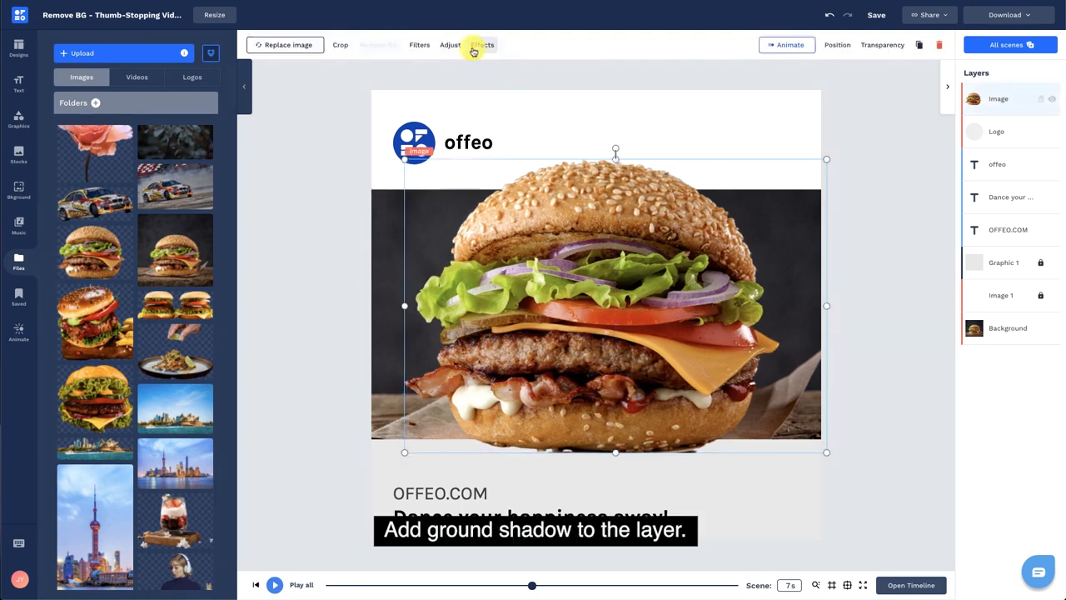
left_click(473, 46)
left_click(207, 151)
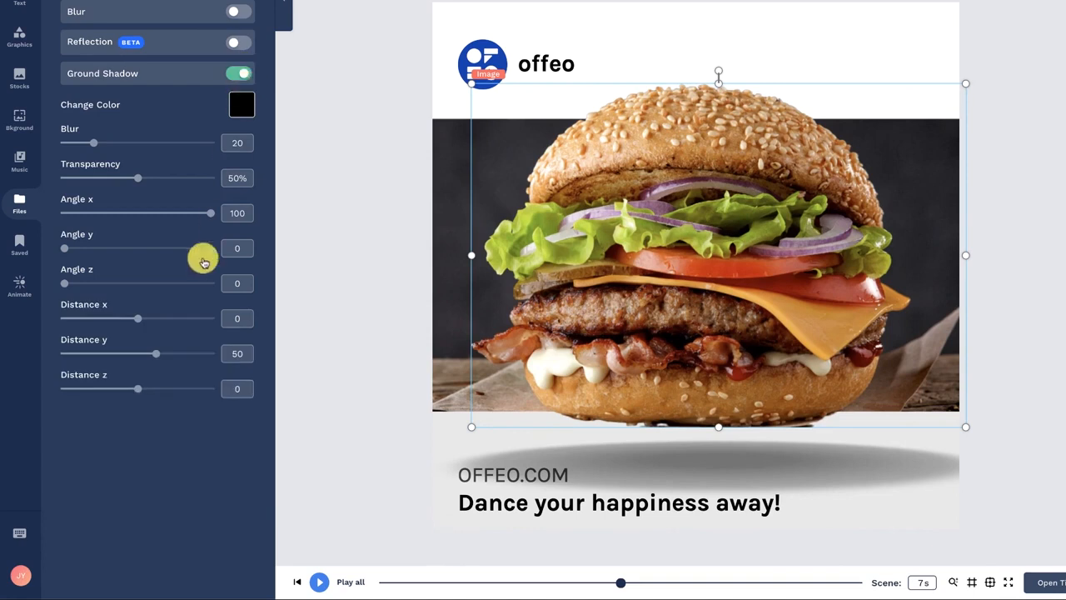
left_click_drag(158, 354, 127, 389)
left_click_drag(138, 318, 125, 325)
left_click_drag(127, 388, 134, 388)
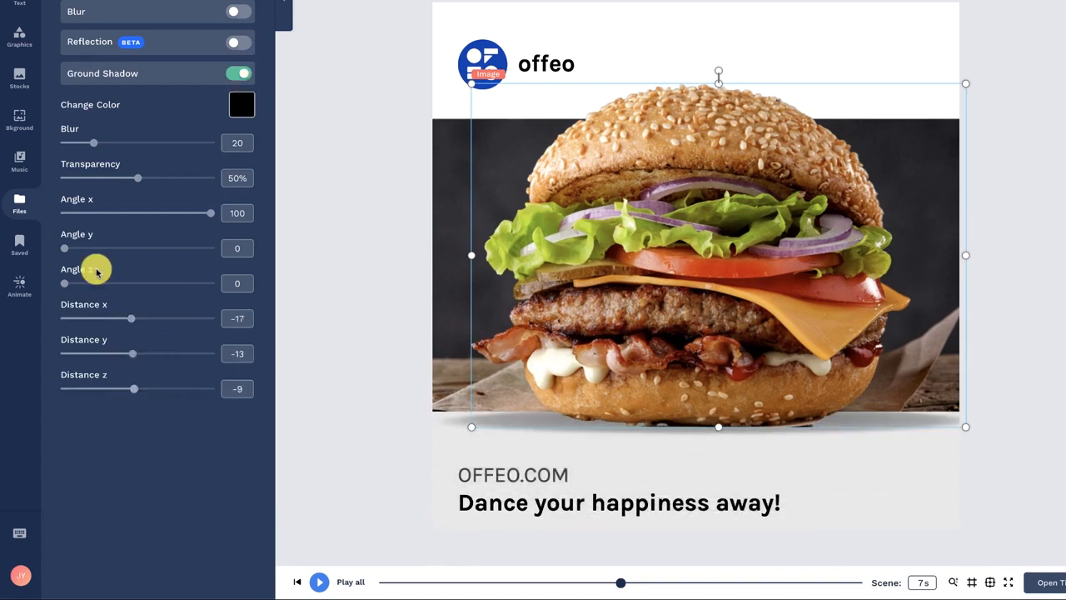
left_click_drag(126, 172, 124, 187)
left_click_drag(114, 142, 185, 217)
Add a drop shadow to the burger cutout with distance x 42 and transparency 84%, and adjust its distance y.
left_click(238, 33)
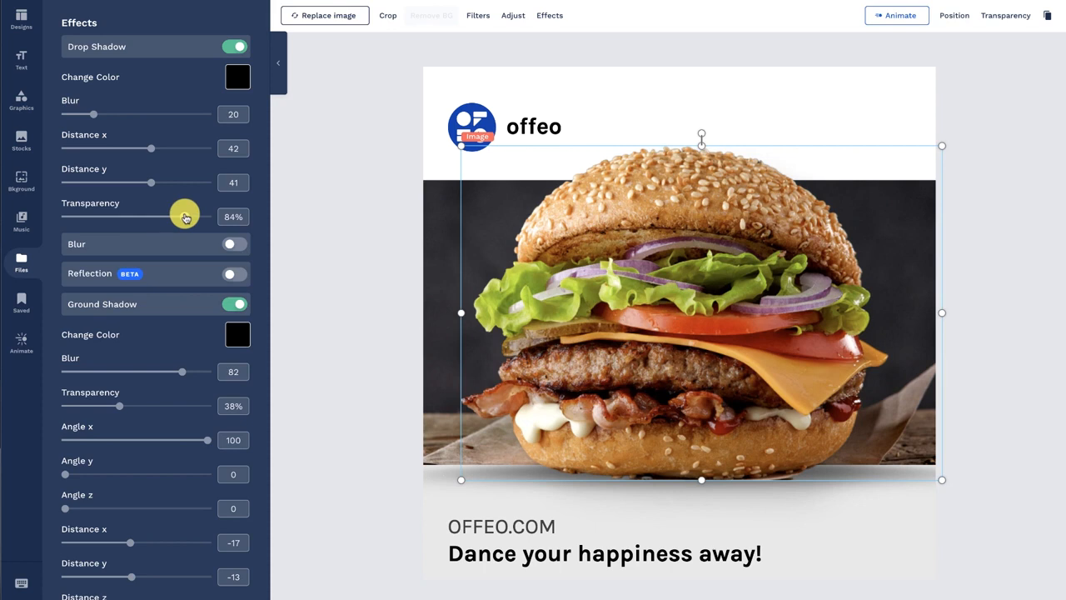
left_click_drag(153, 181, 136, 193)
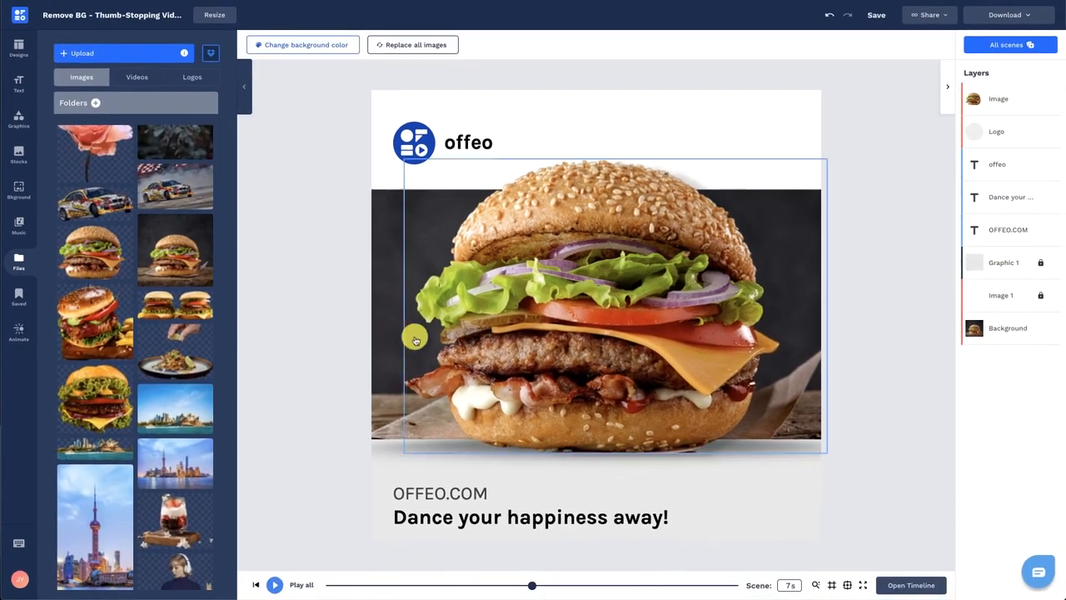
Move the burger cutout and the background burger image together slightly upward, keeping them centered horizontally on the canvas.
left_click(998, 98)
left_click(1004, 328, "shift")
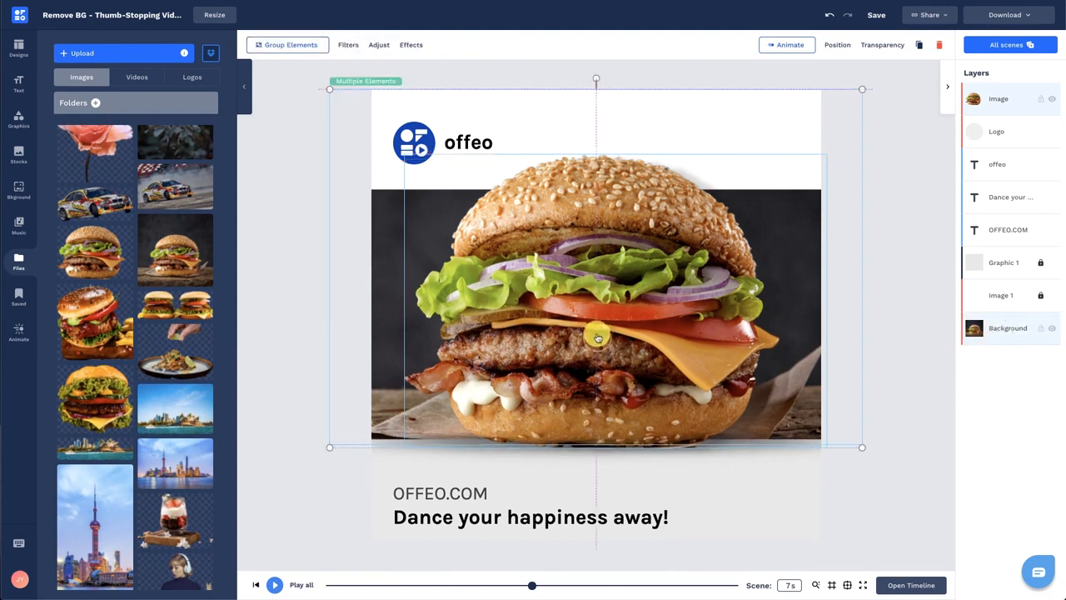
left_click(311, 348)
Replace the tagline below OFFEO.COM with "Fix your craving now!".
double_click(451, 515)
type("Fix your craving now!")
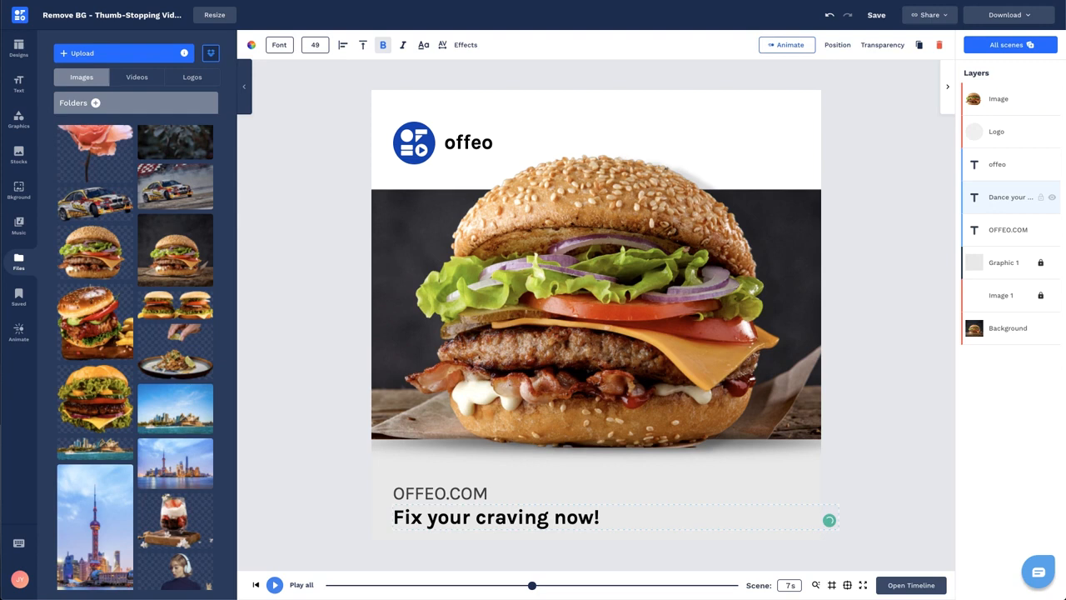
left_click(352, 533)
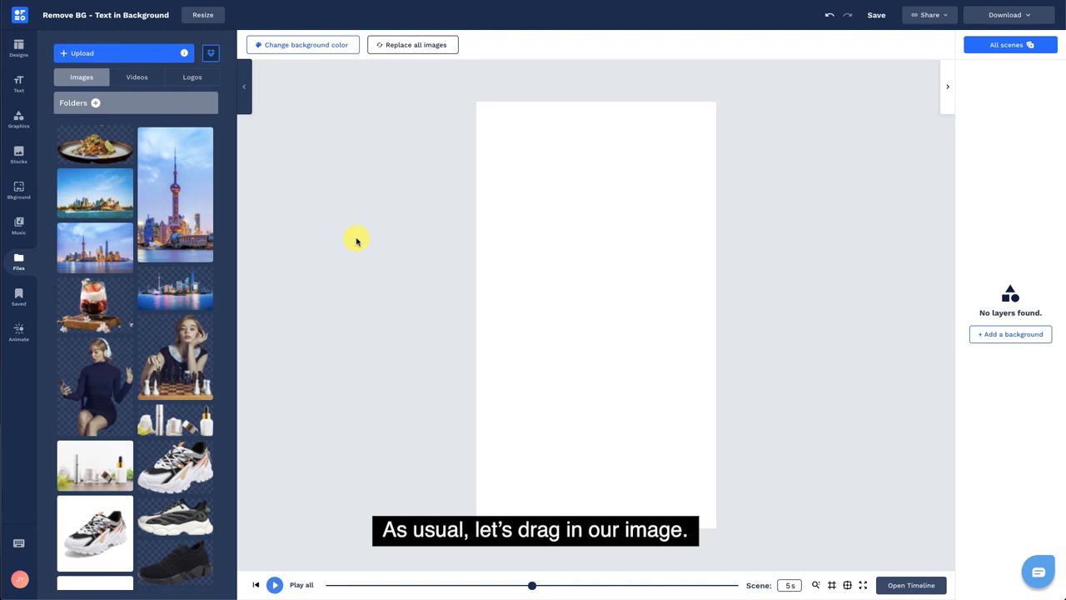
Add the vertical Shanghai tower photo to the blank canvas and fit it to the canvas width.
left_click(188, 211)
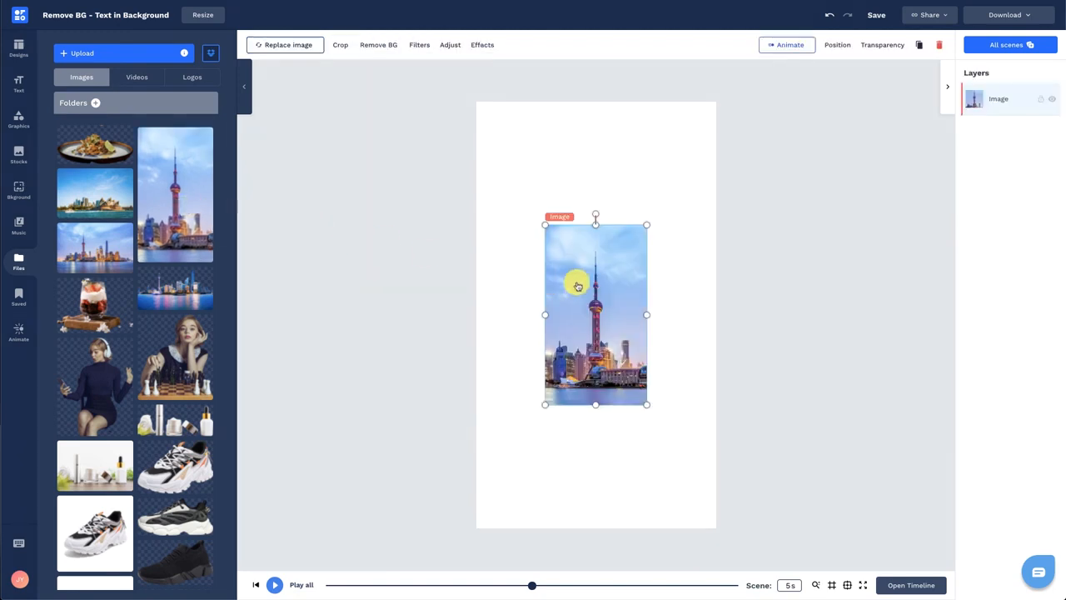
left_click(847, 50)
left_click(841, 264)
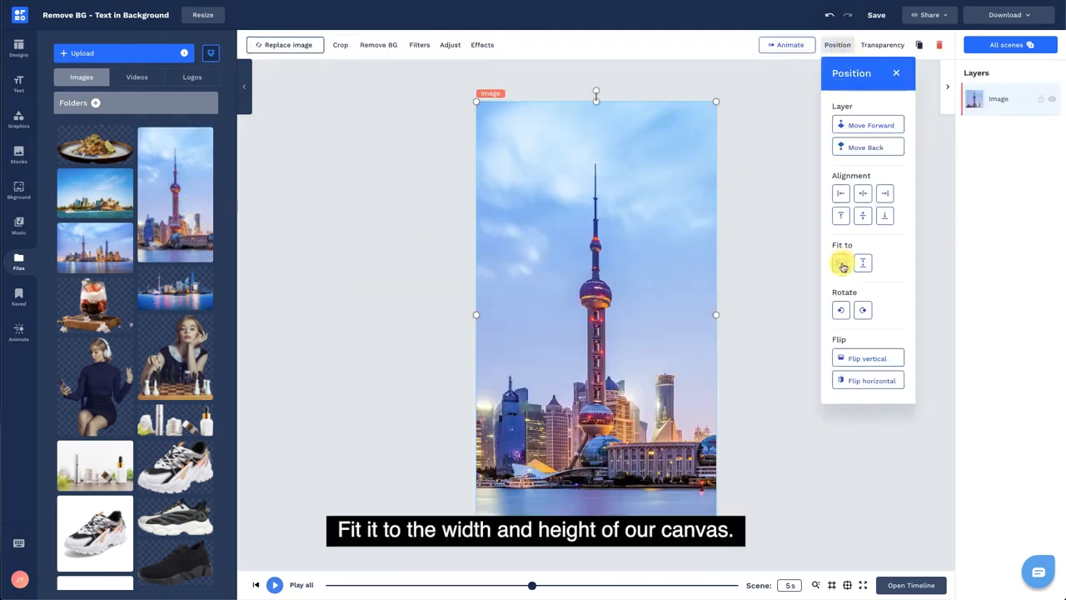
left_click(897, 78)
Enlarge the tower photo slightly beyond the canvas edges and center it horizontally and vertically.
left_click_drag(720, 101, 725, 84)
left_click_drag(474, 525, 464, 539)
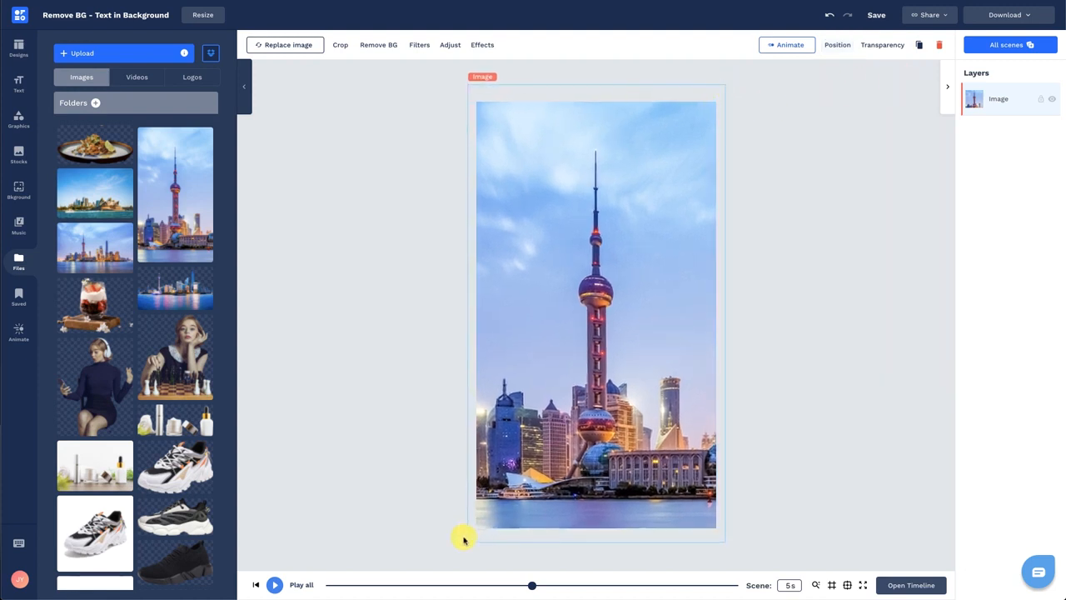
left_click_drag(576, 474, 583, 466)
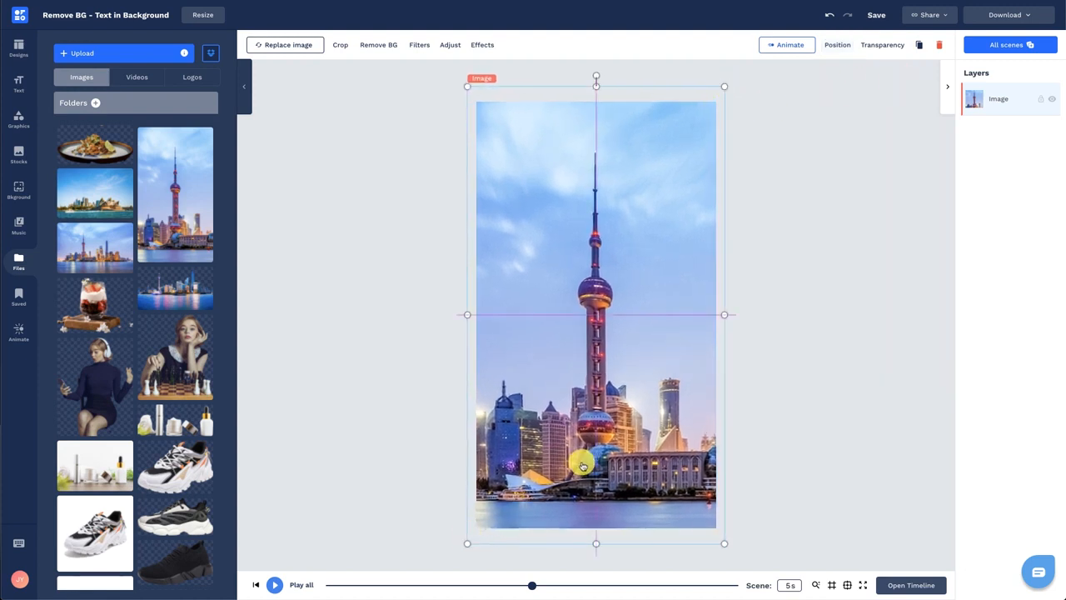
left_click(784, 402)
Duplicate the tower photo directly over the original and rename the lower layer "background".
left_click(1012, 104)
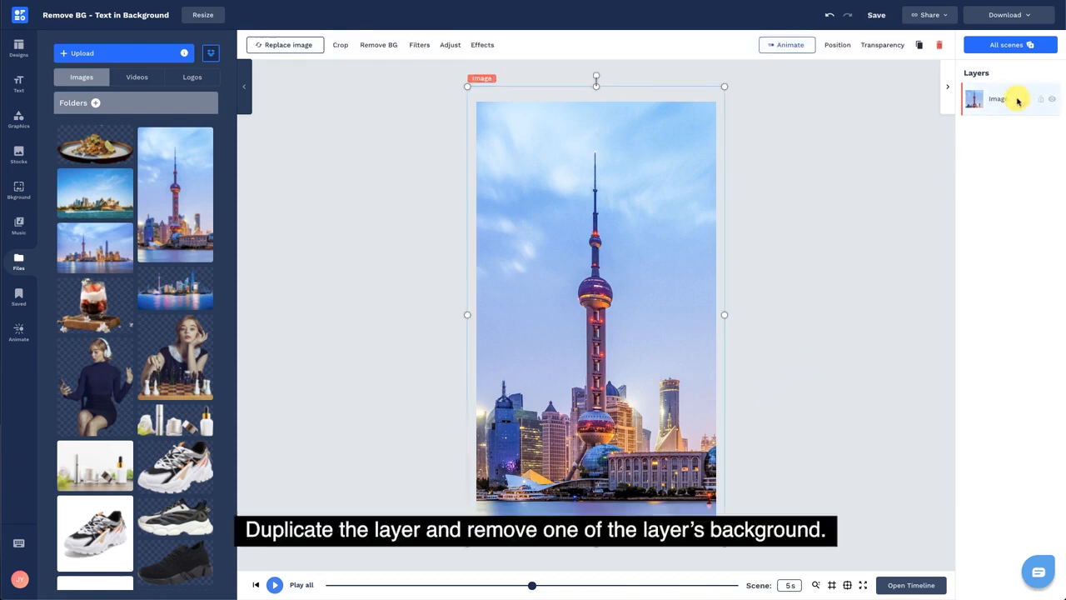
left_click(919, 46)
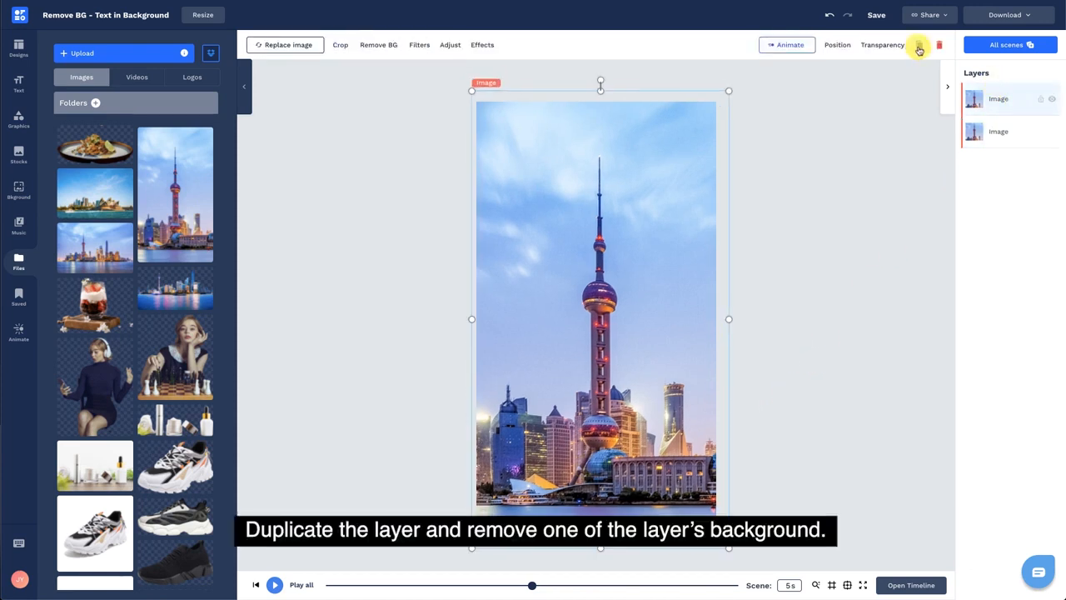
left_click(686, 239)
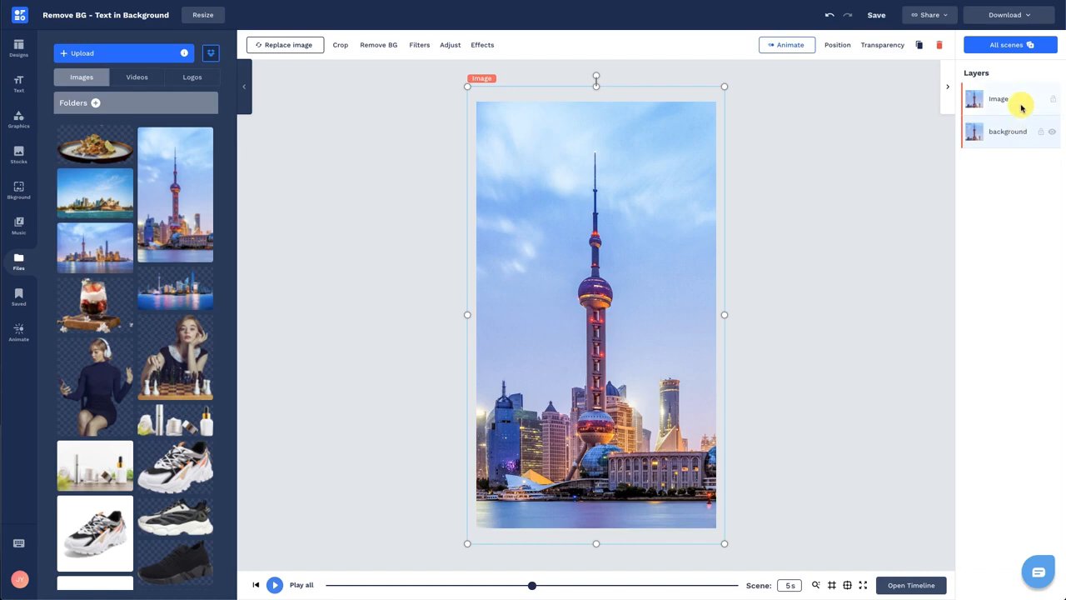
Remove the background of the upper tower photo using 1 credit.
left_click(389, 46)
left_click(752, 145)
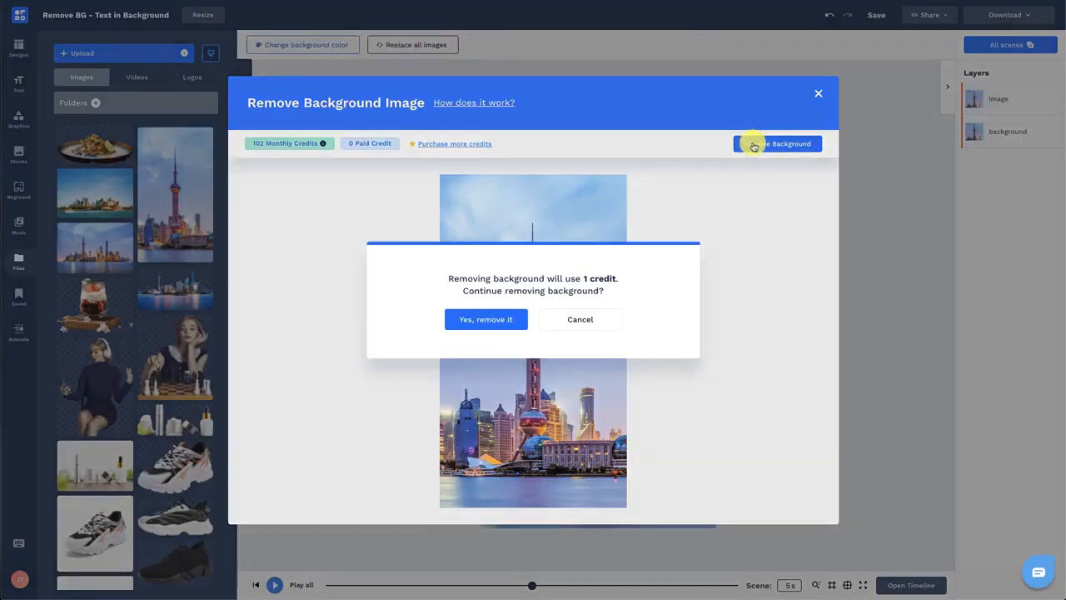
left_click(492, 320)
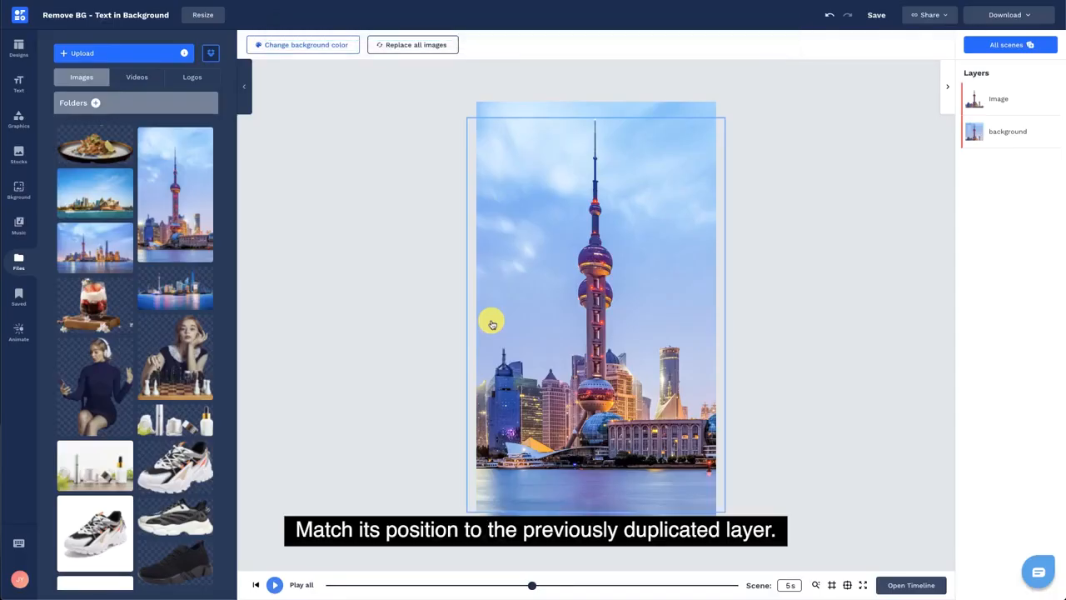
Align the tower cutout exactly over the tower in the background photo and lock the cutout's layer.
left_click_drag(598, 258, 595, 293)
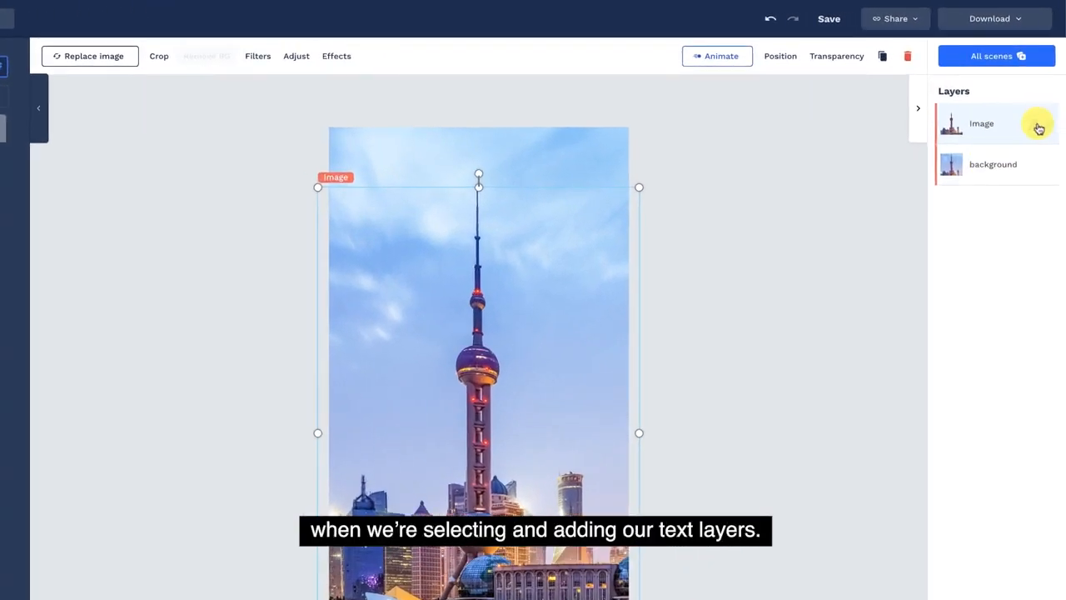
left_click(1037, 127)
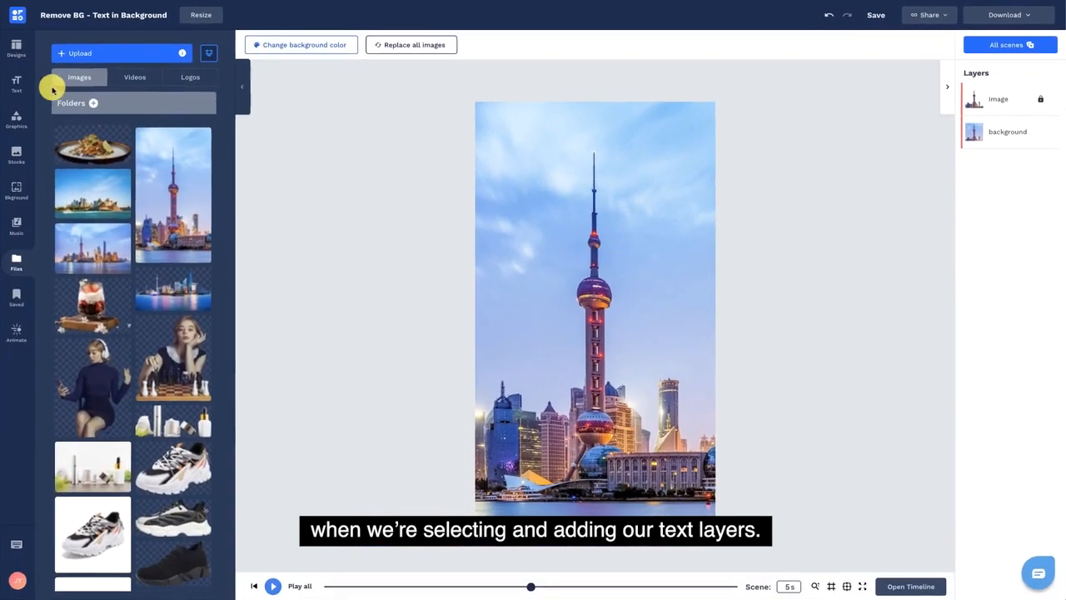
Add a heading to the tower design with the text "上".
left_click(25, 86)
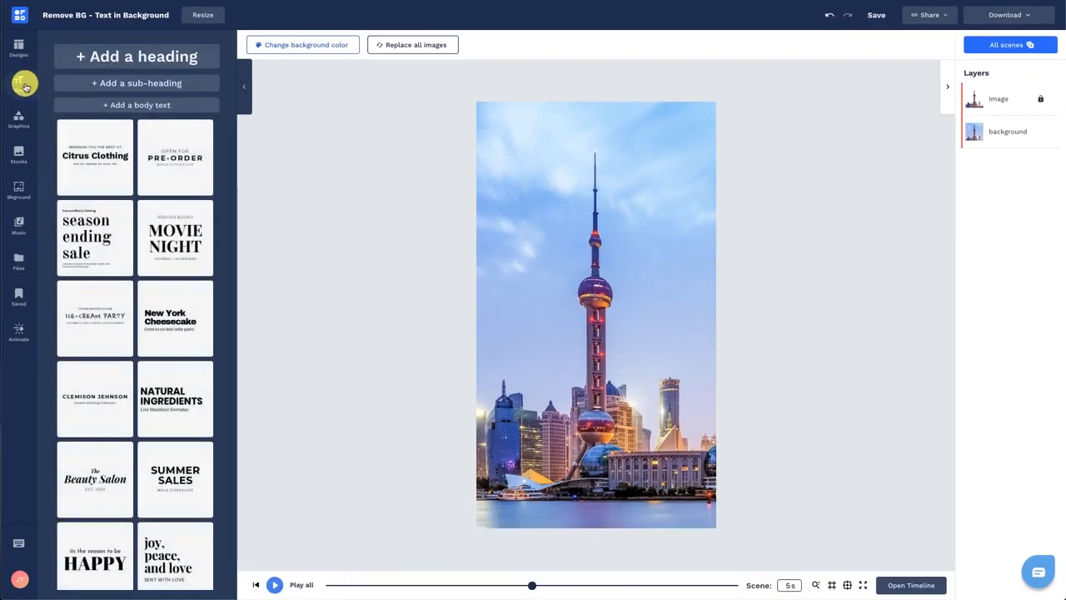
left_click(125, 60)
double_click(507, 305)
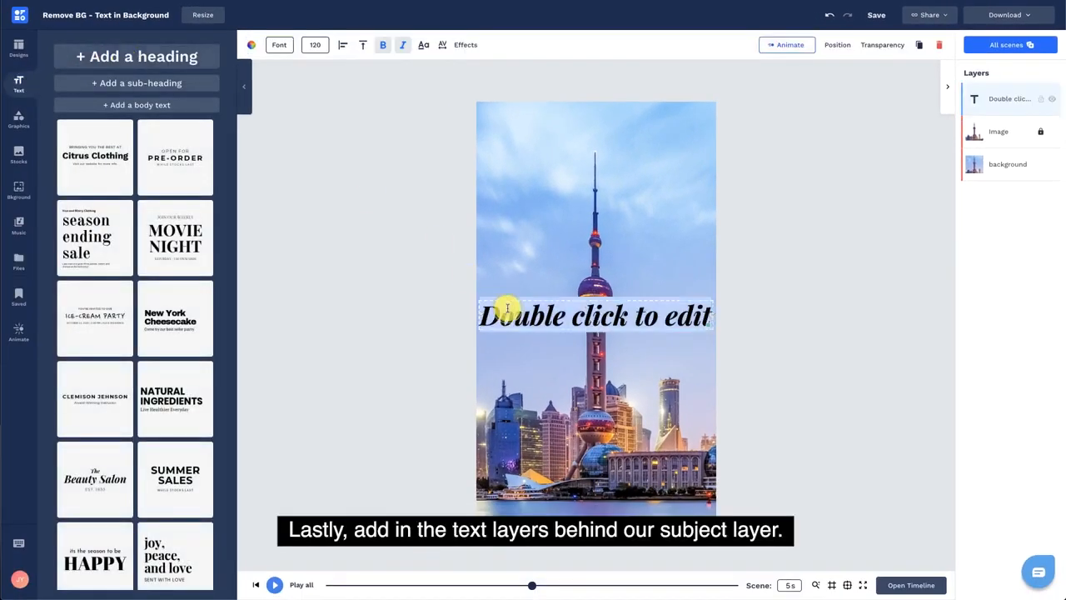
type("shang")
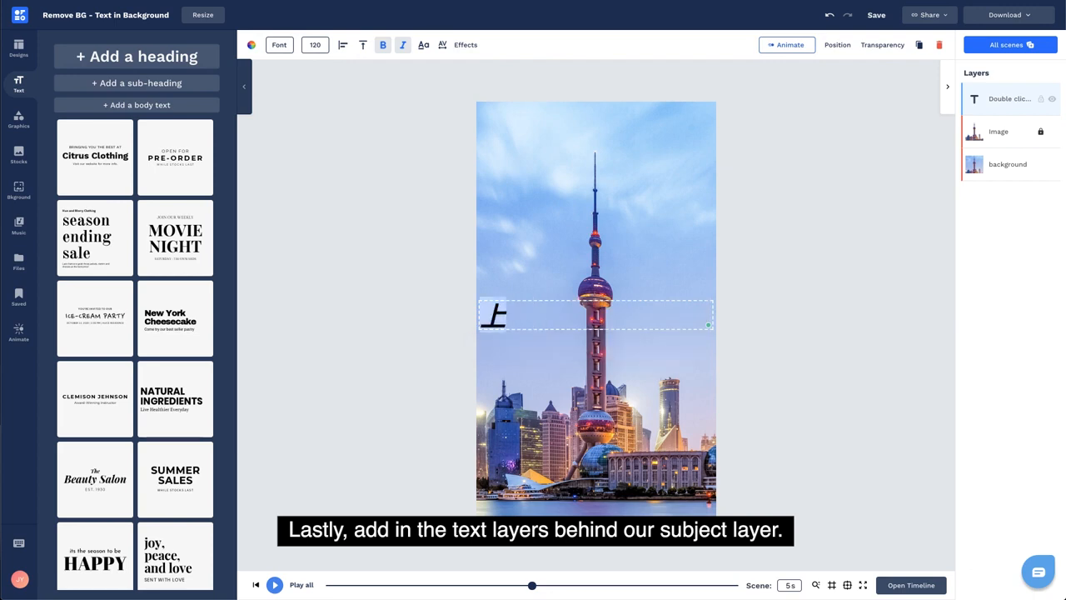
Set the 上 text's font size to 400 and its color to white.
left_click(315, 45)
left_click_drag(286, 78, 381, 95)
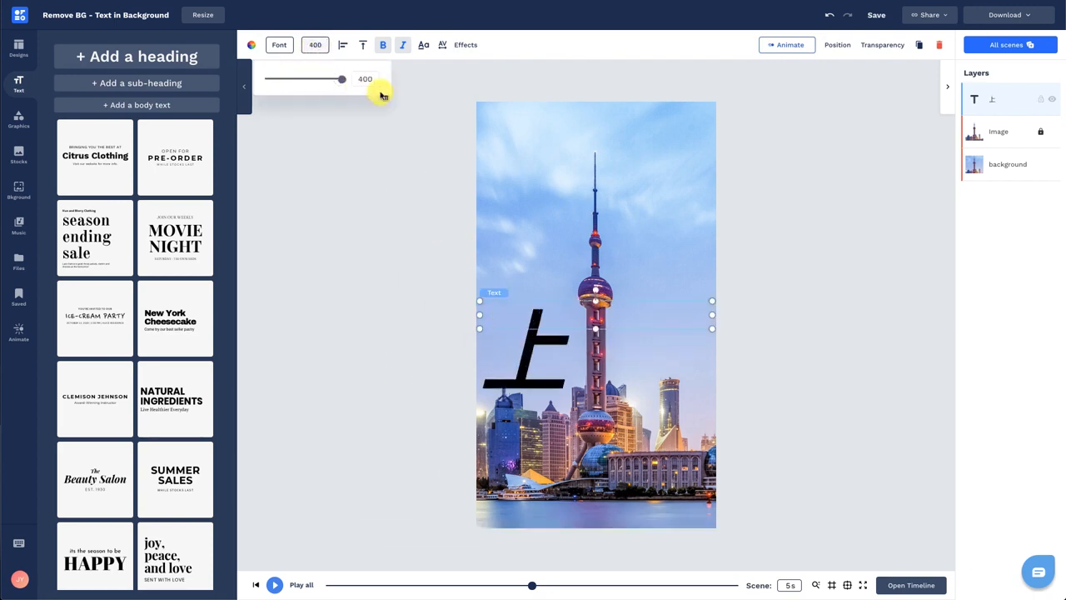
left_click(253, 46)
Apply the Chinese Simplified font Ma Shan Zheng to 上 and place it behind the tower cutout, beside the spire.
left_click(280, 45)
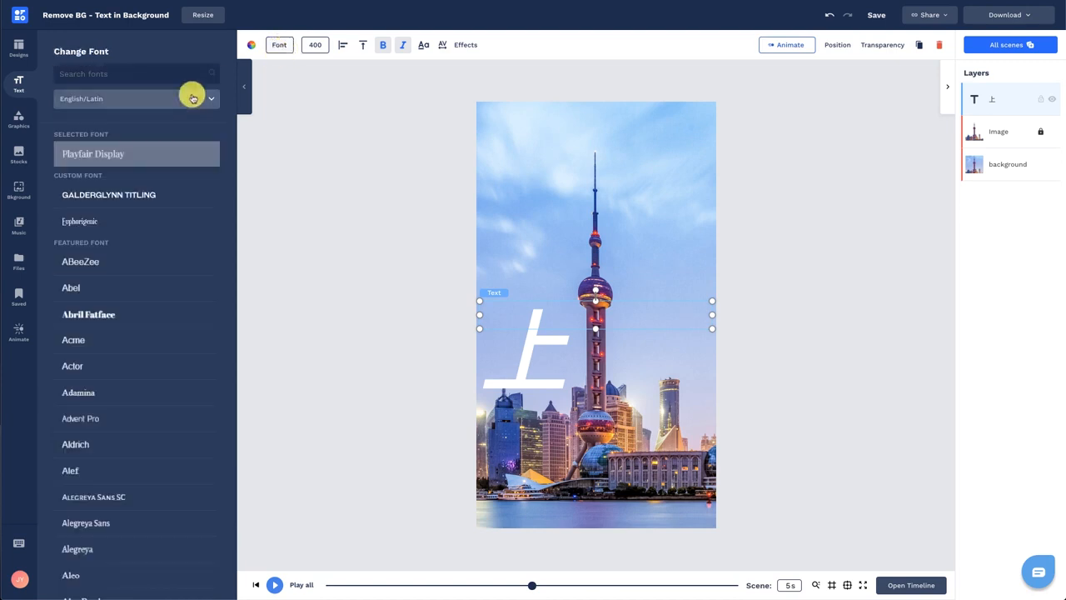
left_click(191, 97)
left_click(166, 214)
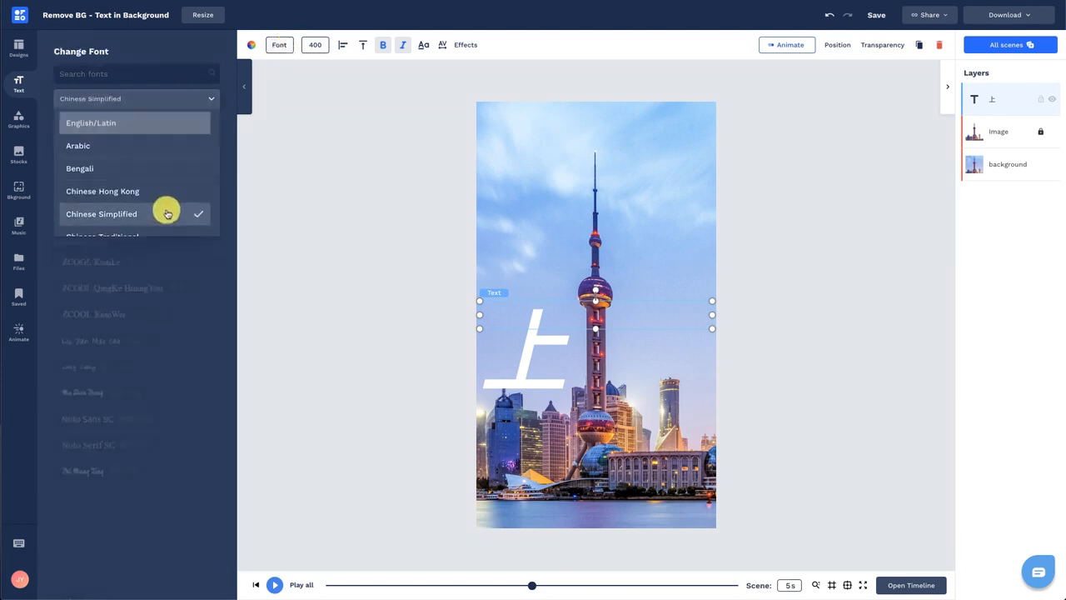
left_click(157, 394)
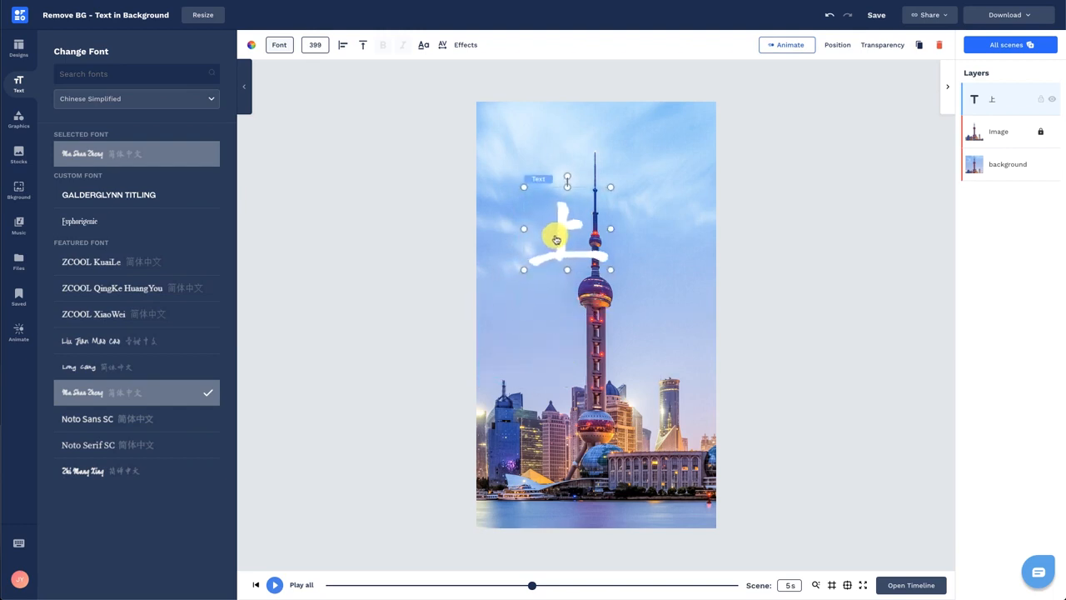
left_click_drag(985, 105, 987, 134)
Duplicate the 上 text, change the copy to "海" and place it diagonally below on the other side of the tower.
left_click(919, 45)
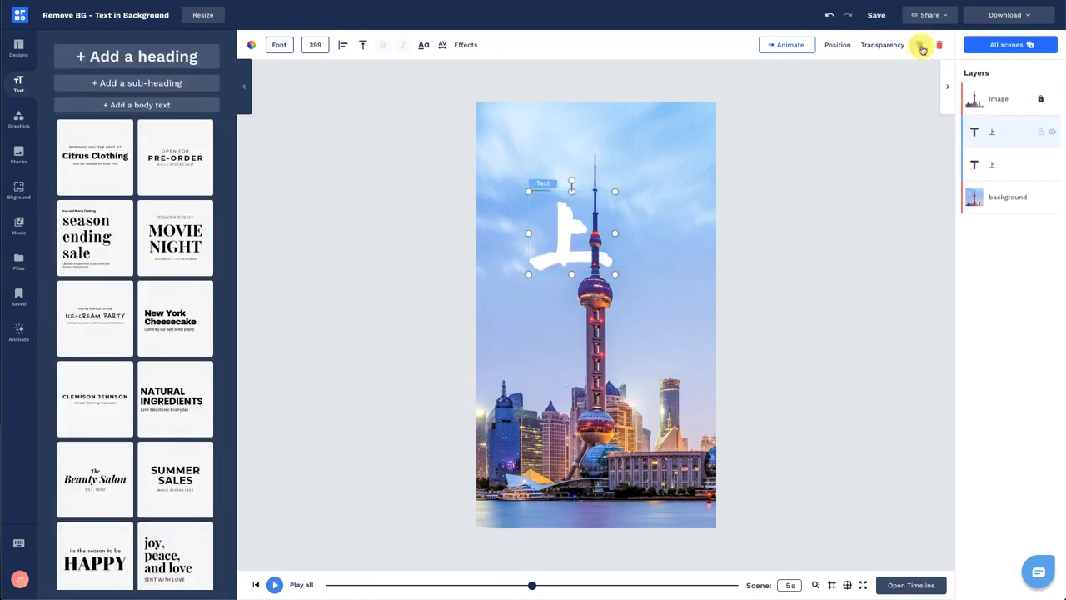
left_click_drag(569, 245, 627, 314)
double_click(626, 314)
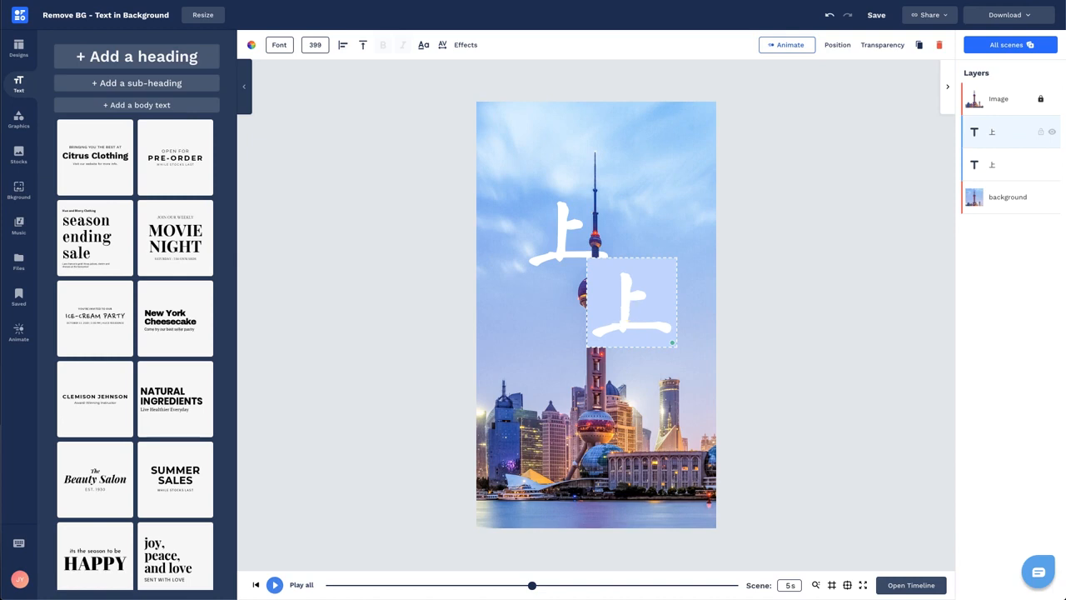
type("海")
left_click(841, 260)
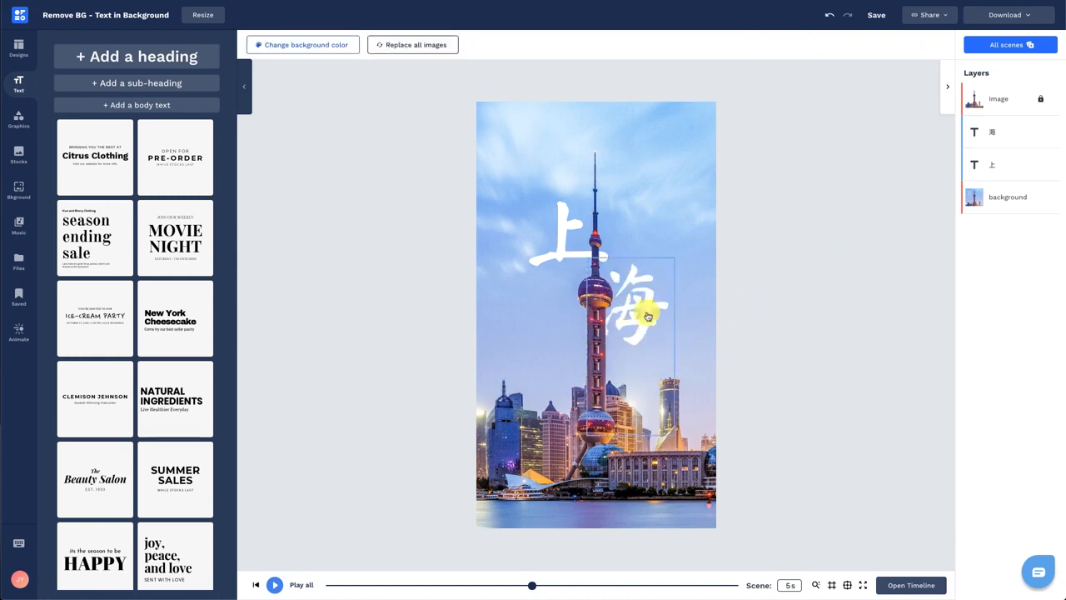
left_click_drag(642, 309, 650, 320)
left_click(806, 319)
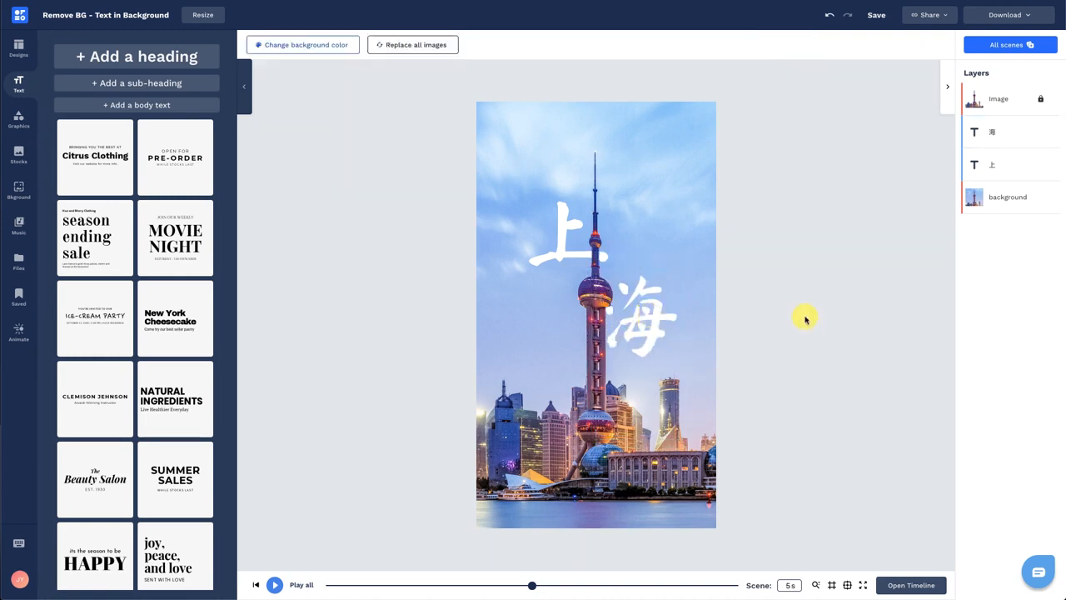
Add another heading with the text "SHANGHAI".
left_click(210, 56)
double_click(556, 318)
type("SHANGHAI")
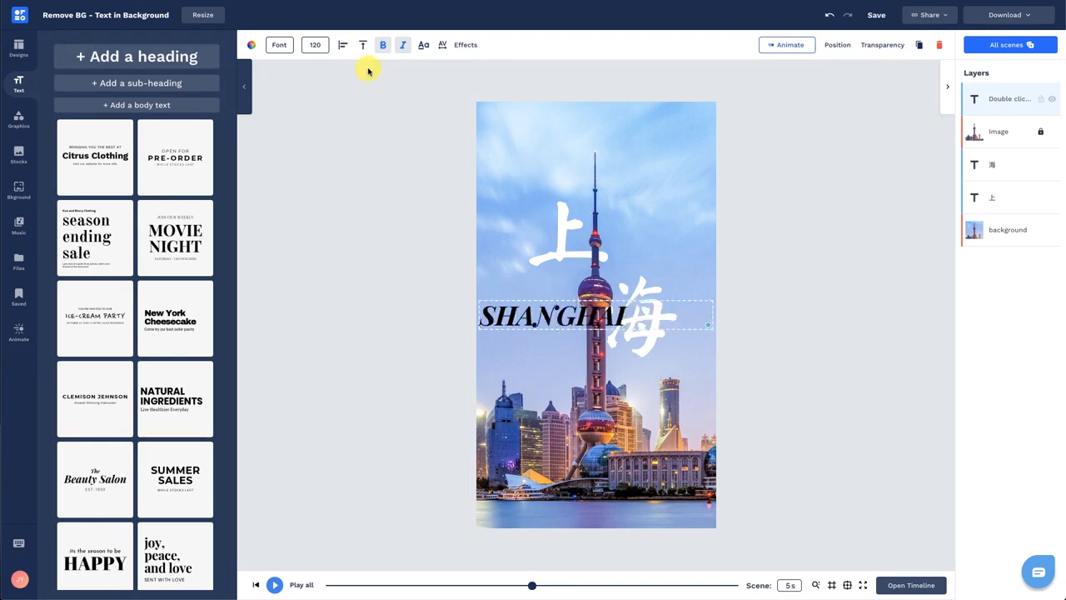
Center-align SHANGHAI without bold or italic and move it over the water at the canvas's lower edge.
left_click(343, 45)
left_click(384, 45)
left_click(403, 45)
left_click_drag(578, 316, 575, 511)
Change the SHANGHAI text to the Montserrat font and color it white.
left_click(280, 45)
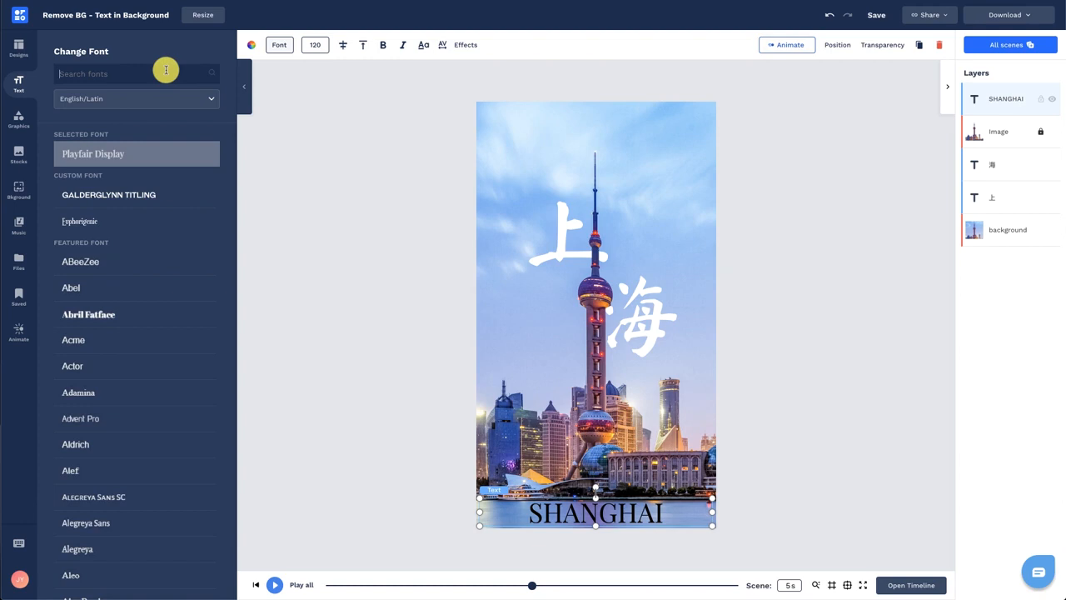
type("mont")
left_click(143, 300)
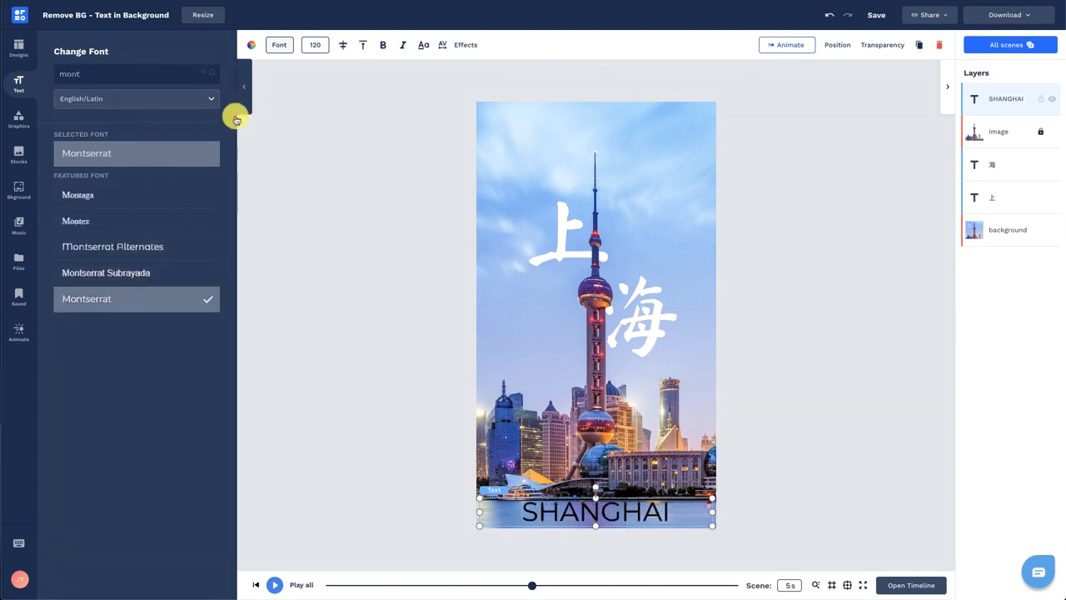
left_click(259, 44)
left_click(101, 169)
Reduce the SHANGHAI text's size and set its letter spacing to 60, keeping it centered over the water.
left_click(321, 46)
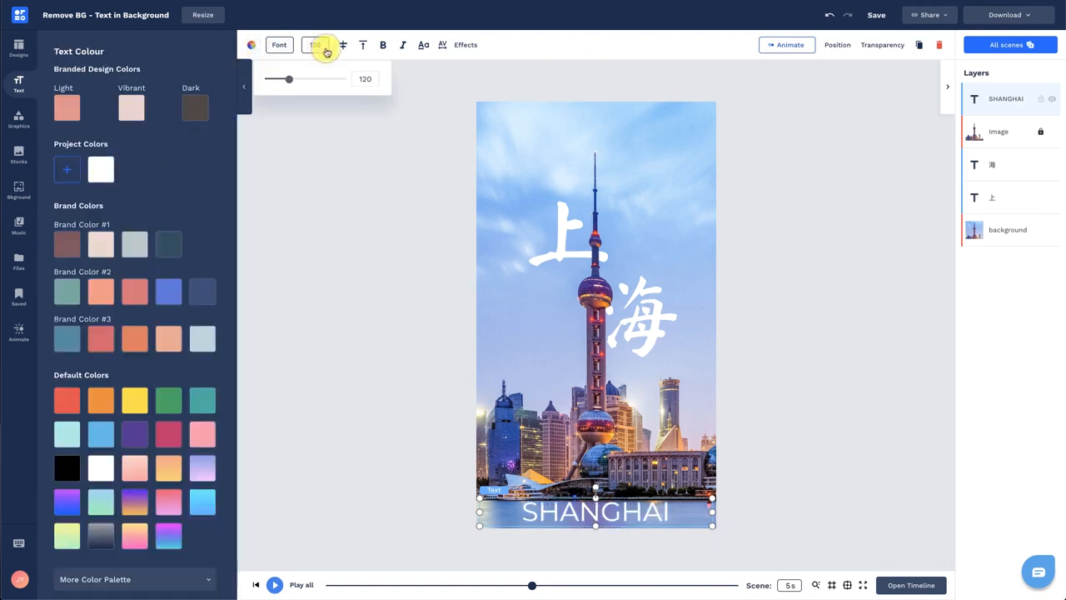
left_click(443, 46)
left_click(507, 72)
type("60")
left_click(620, 515)
left_click(791, 447)
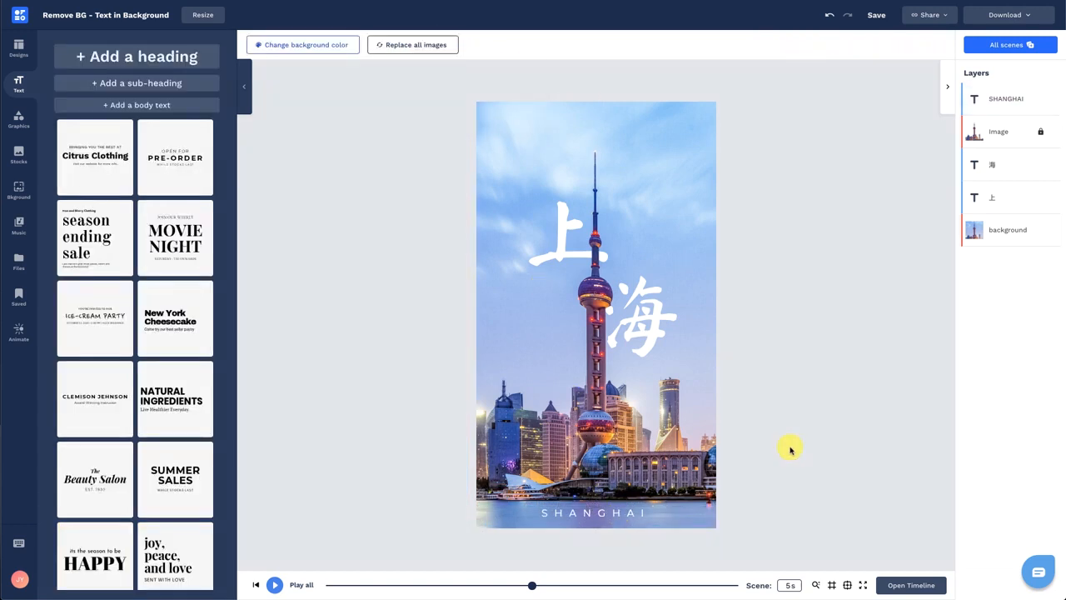